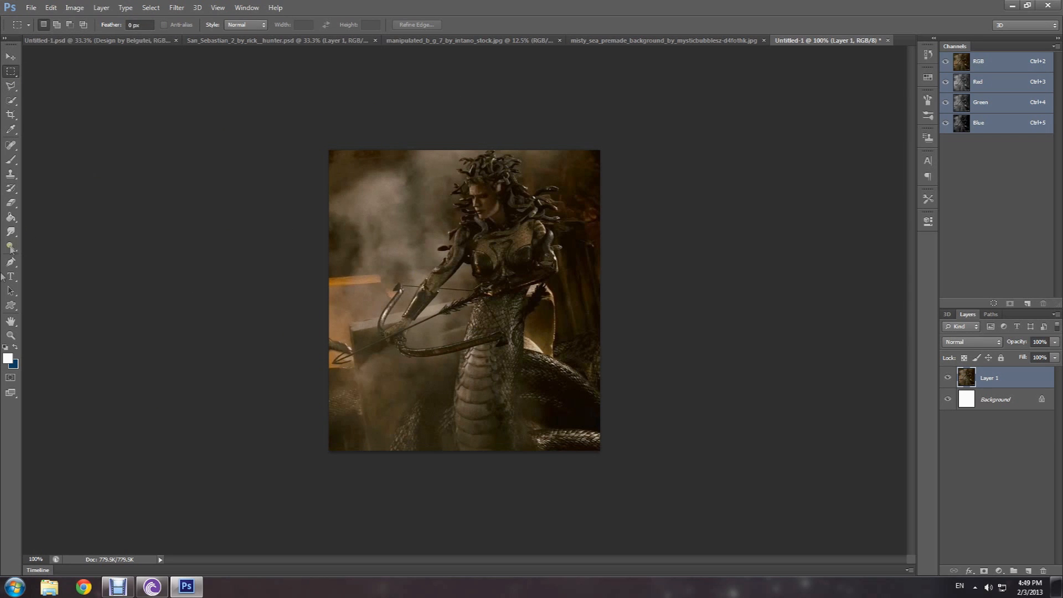
Step: Look through the open composite and source images, and close the Untitled-1 snake-woman picture without saving
click(101, 42)
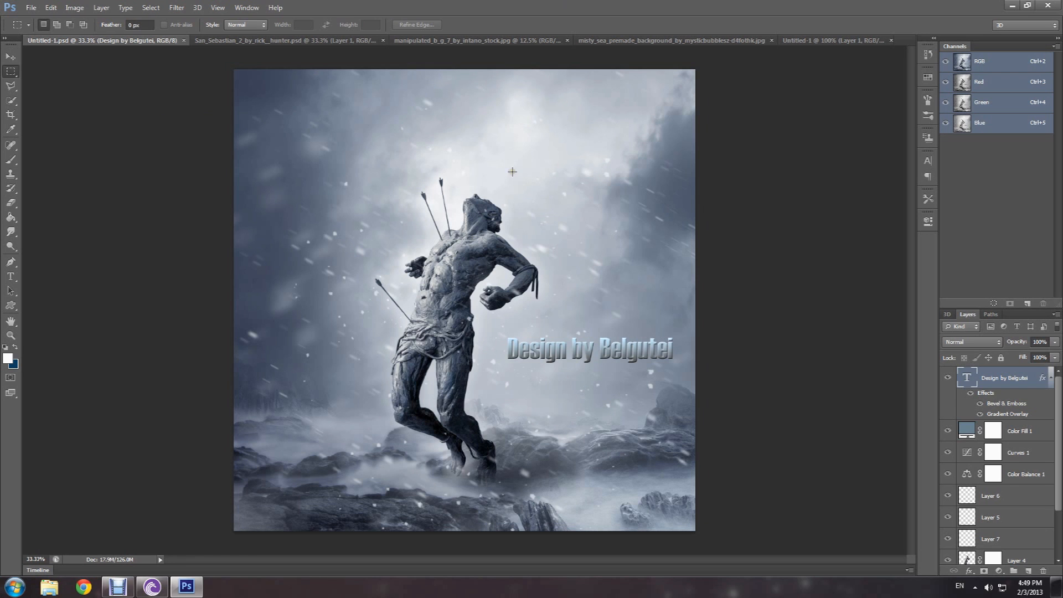
click(244, 40)
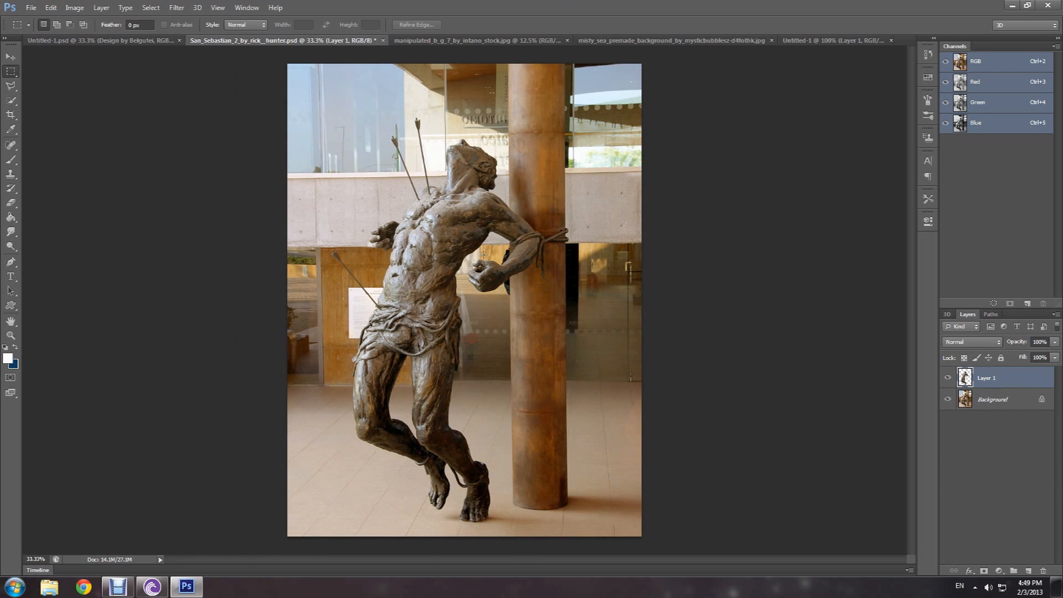
click(429, 40)
click(628, 41)
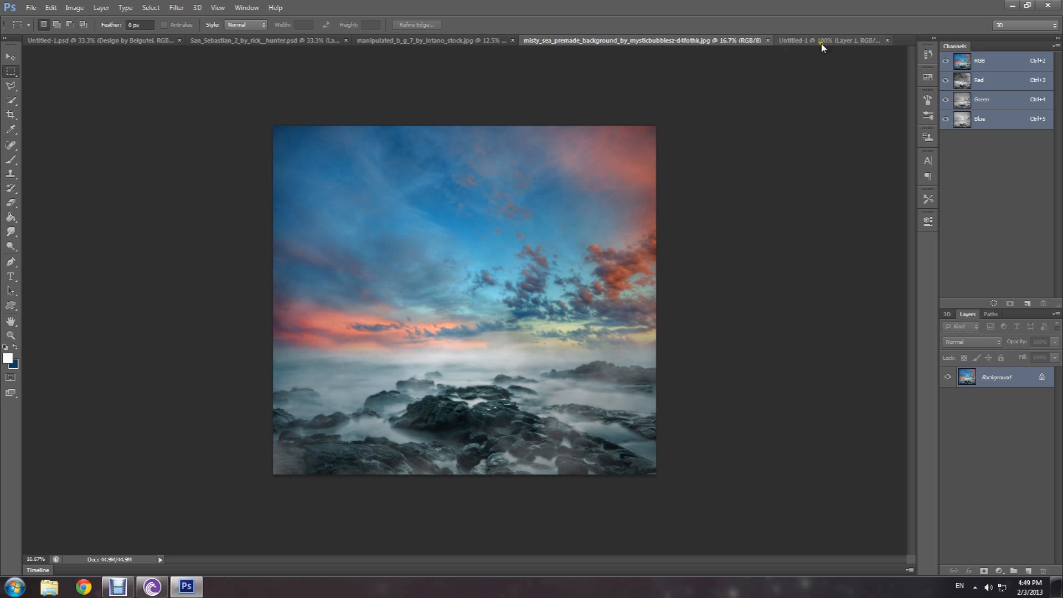
click(888, 41)
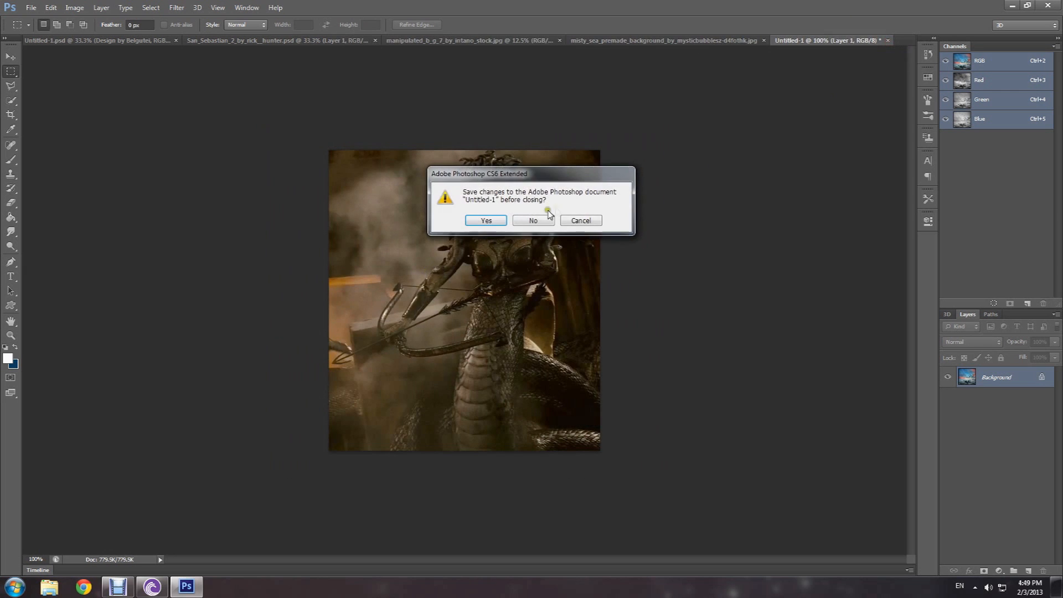
click(541, 220)
Step: Create a new document named medusa, 2500 by 2500 pixels, at a resolution of 300 pixels/inch
click(72, 41)
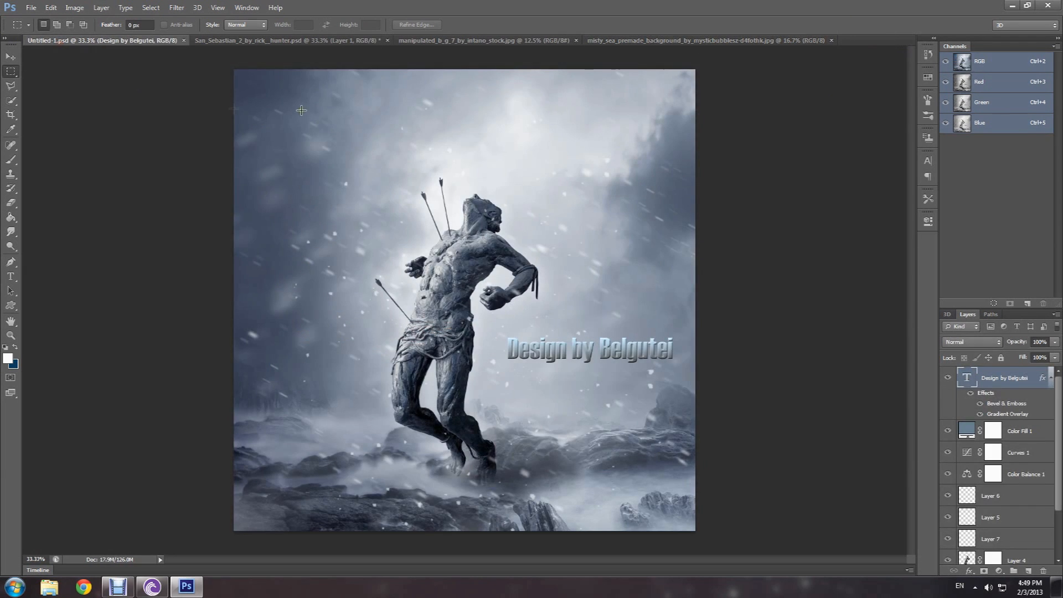
click(31, 8)
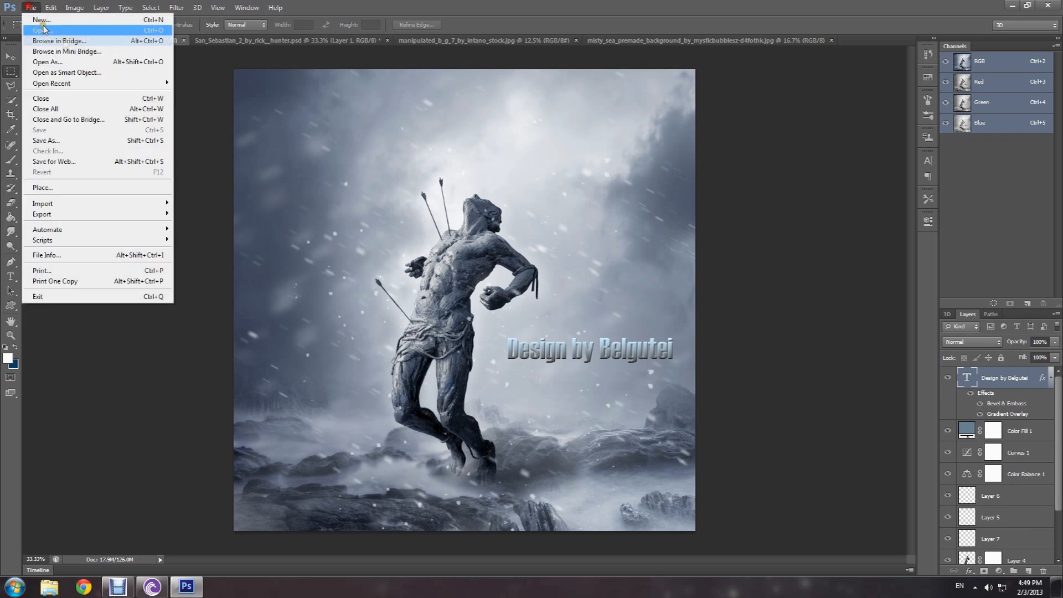
click(34, 20)
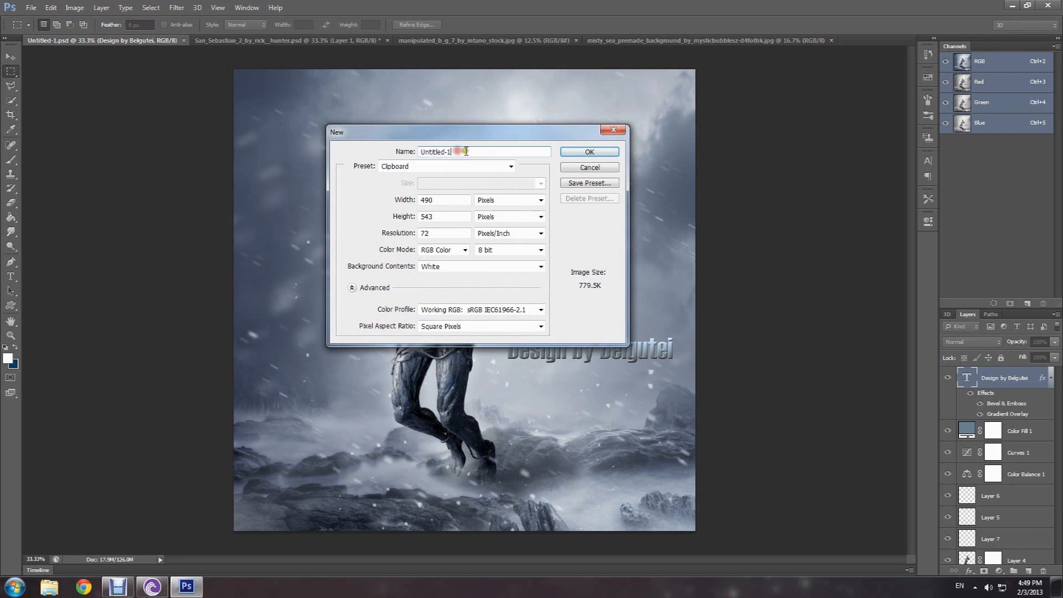
text(medusa)
double_click(429, 200)
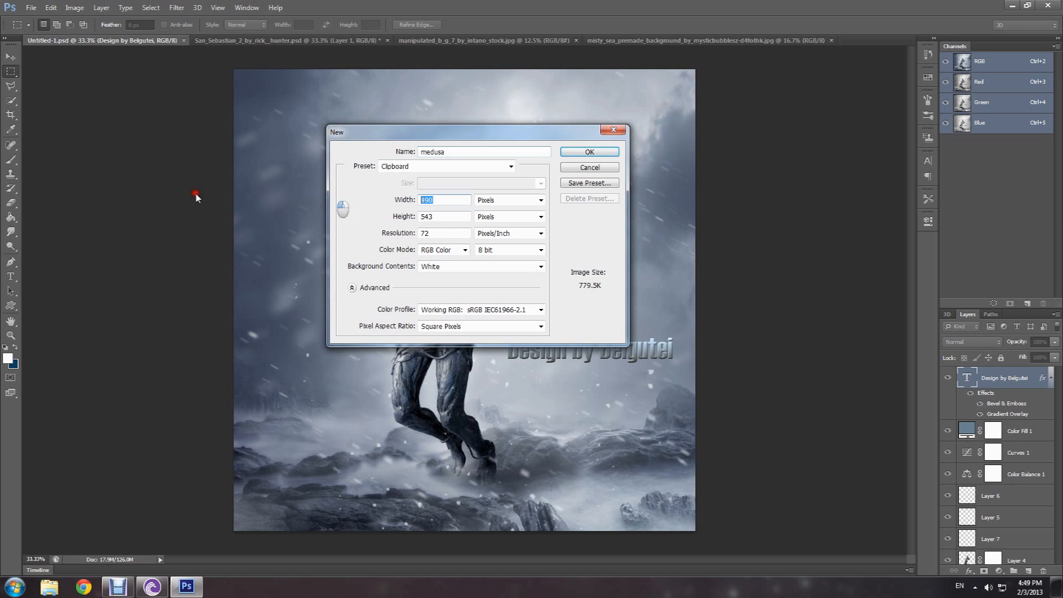
text(2500)
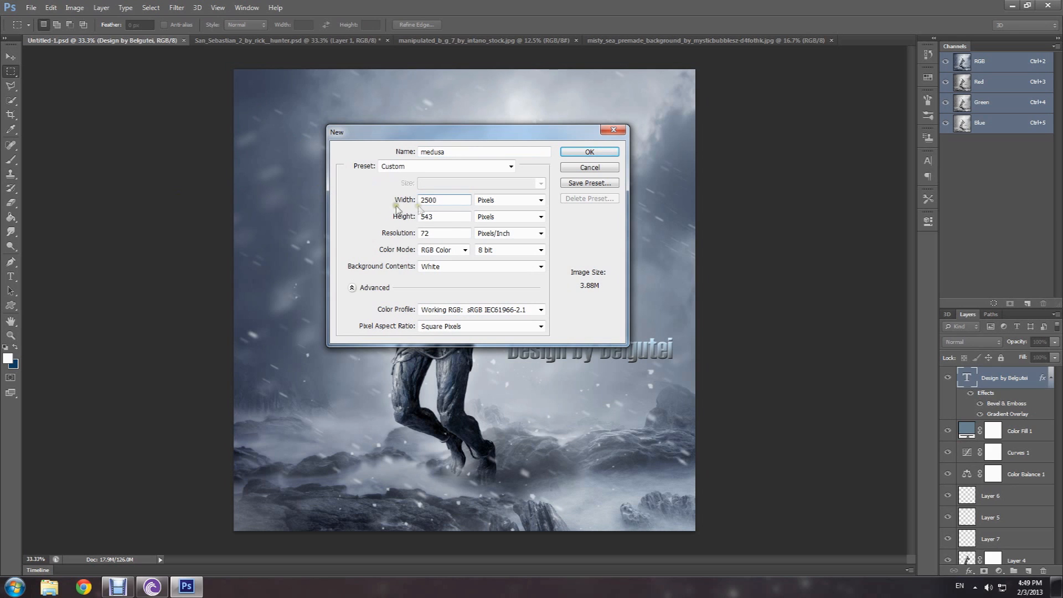
double_click(430, 217)
text(2500)
key(Tab)
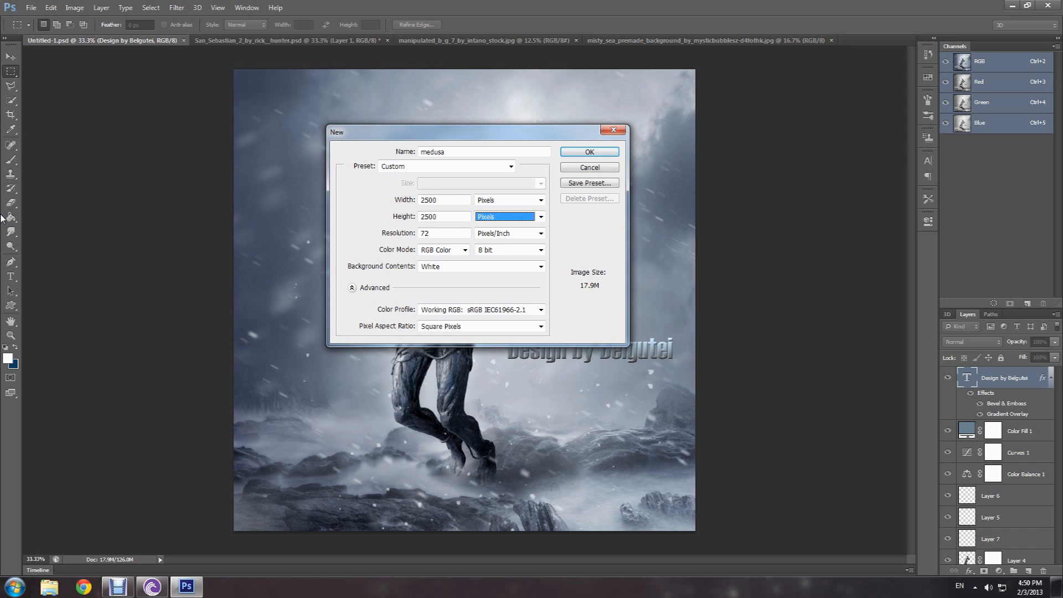
double_click(424, 233)
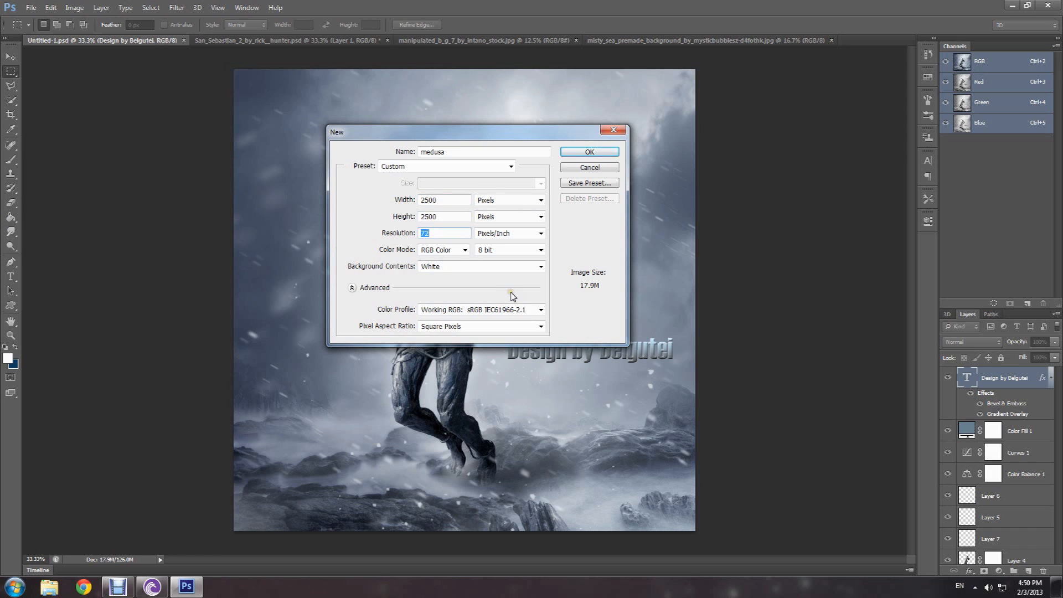
text(300)
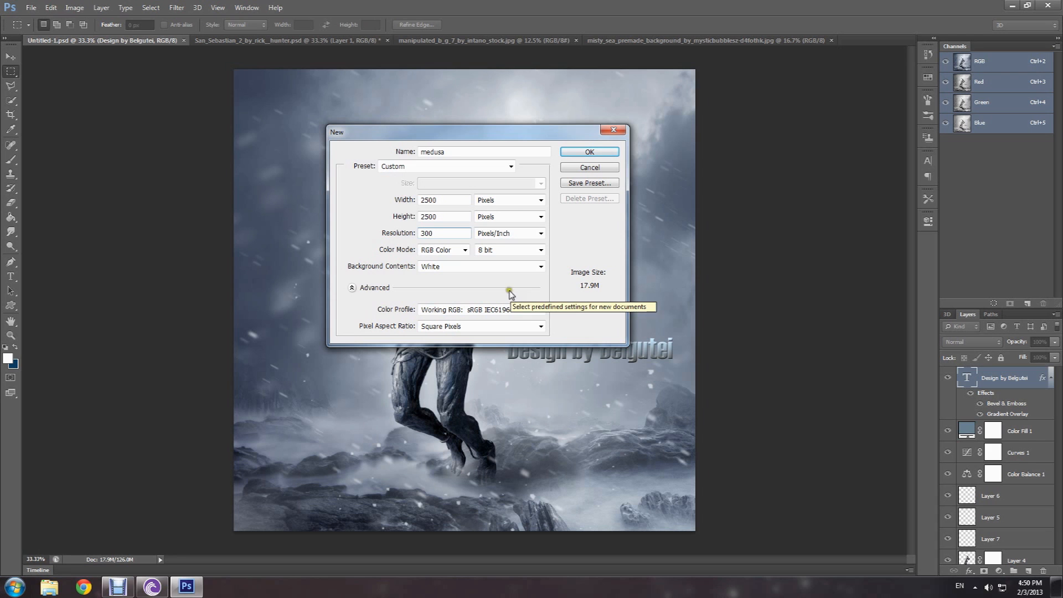
click(589, 154)
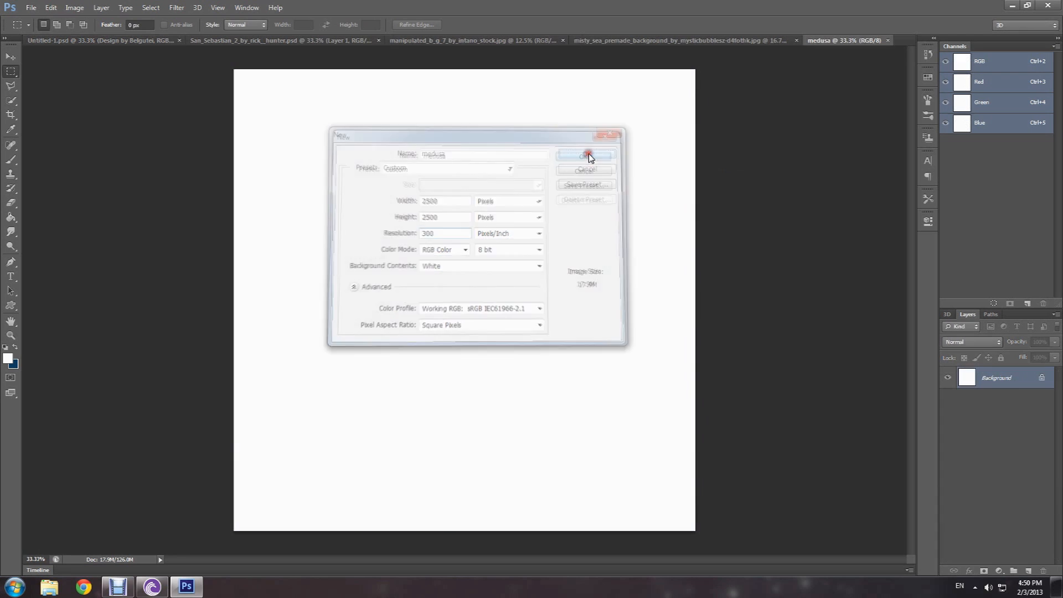
Step: Select and copy the entire stormy rock coast image in manipulated_b_g_7_by_intano_stock.jpg
click(241, 40)
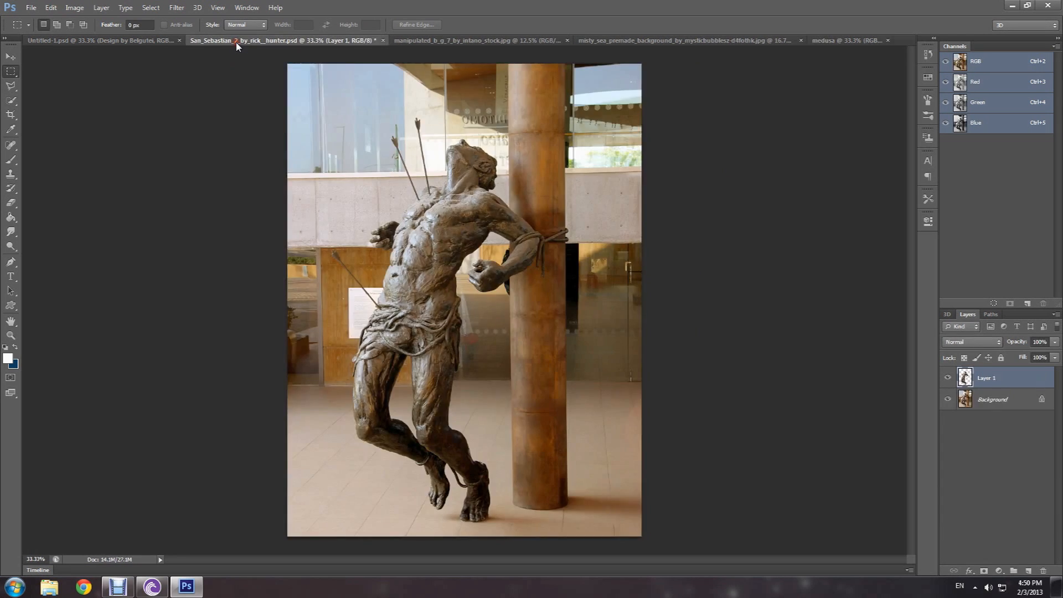
click(447, 41)
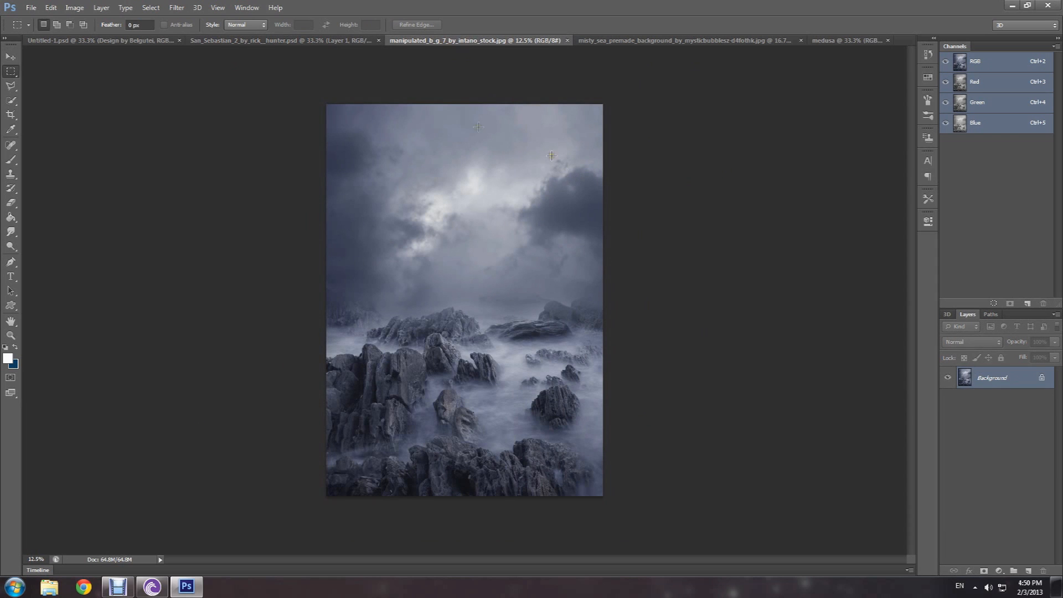
key(ctrl+a)
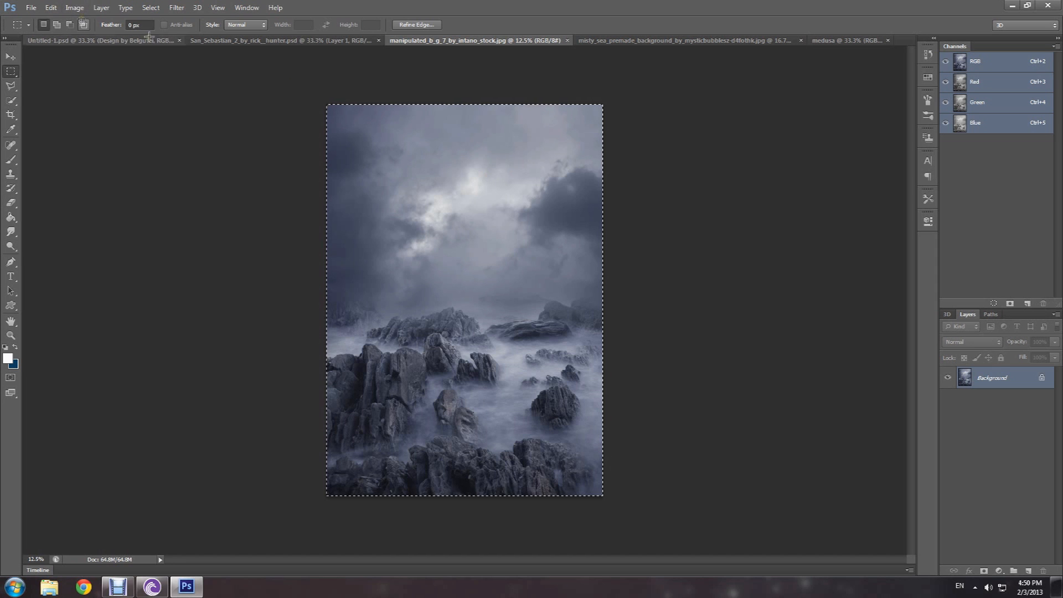
drag(317, 84, 646, 476)
click(50, 7)
click(70, 82)
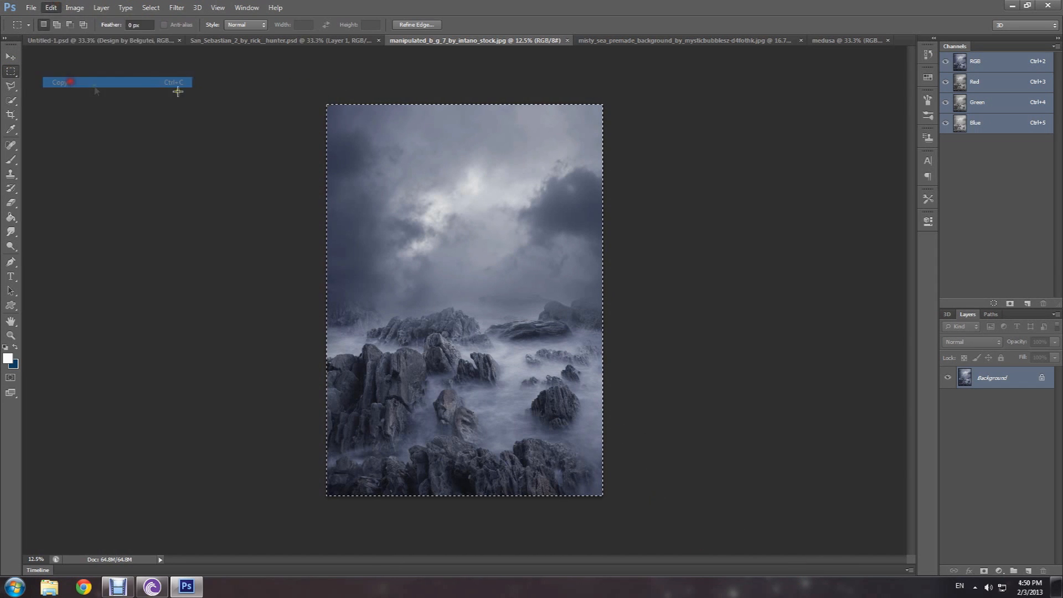
Step: Paste the copied stormy coast image into the blank medusa document as a new layer
click(223, 41)
click(143, 40)
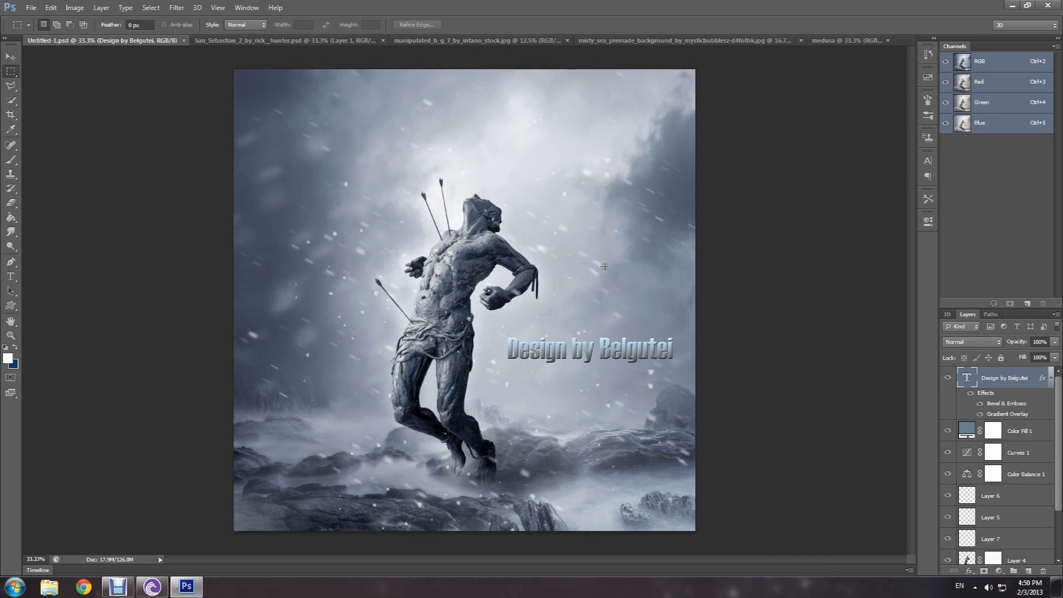
click(818, 41)
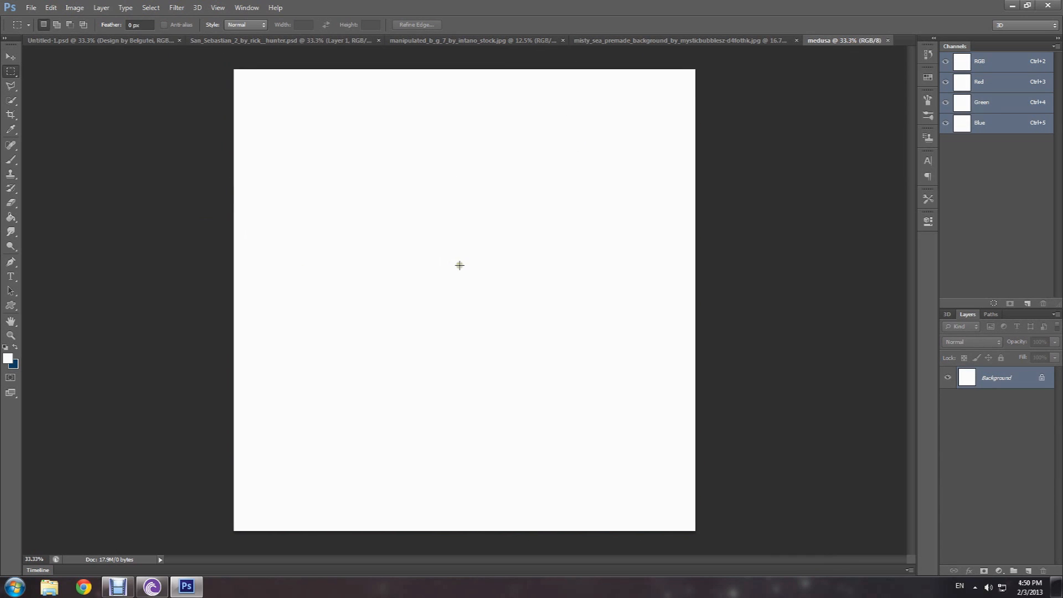
click(50, 7)
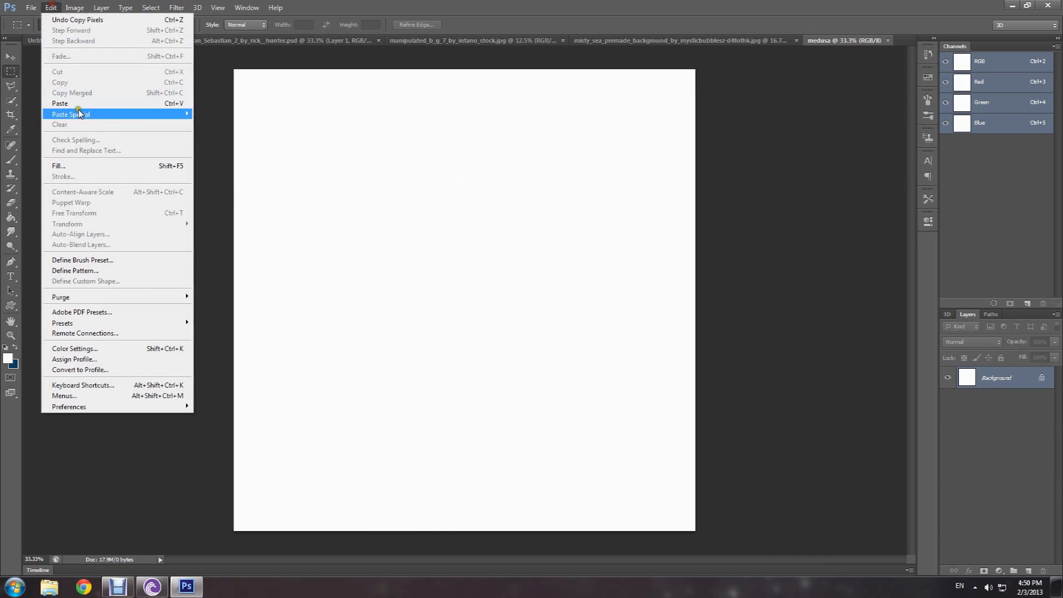
click(77, 102)
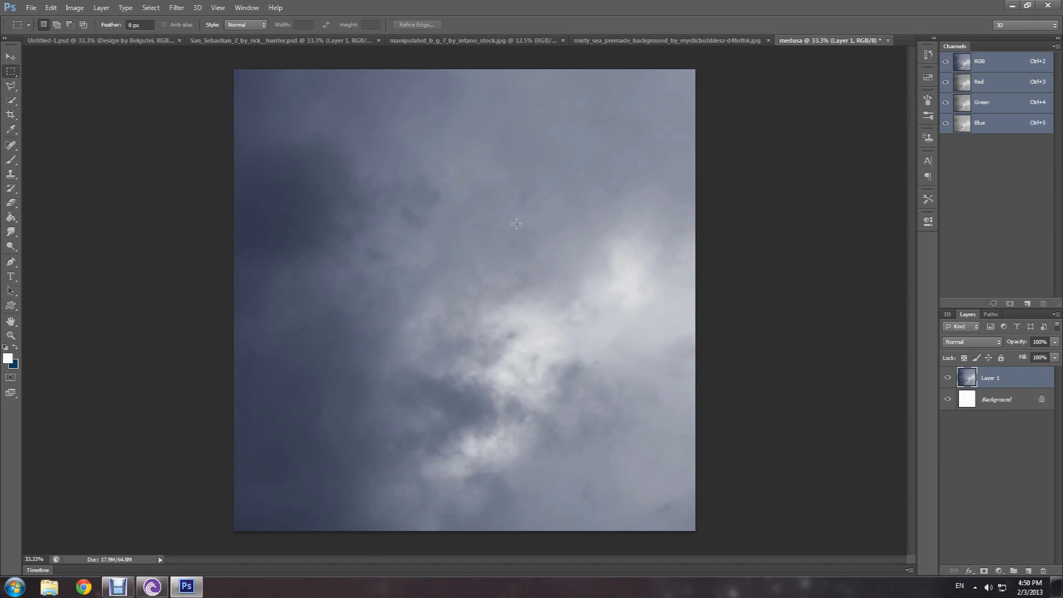
Step: Scale the stormy coast layer to about 70% width and 82% height, with clouds filling the canvas above rocks along the lower edge
key(ctrl+t)
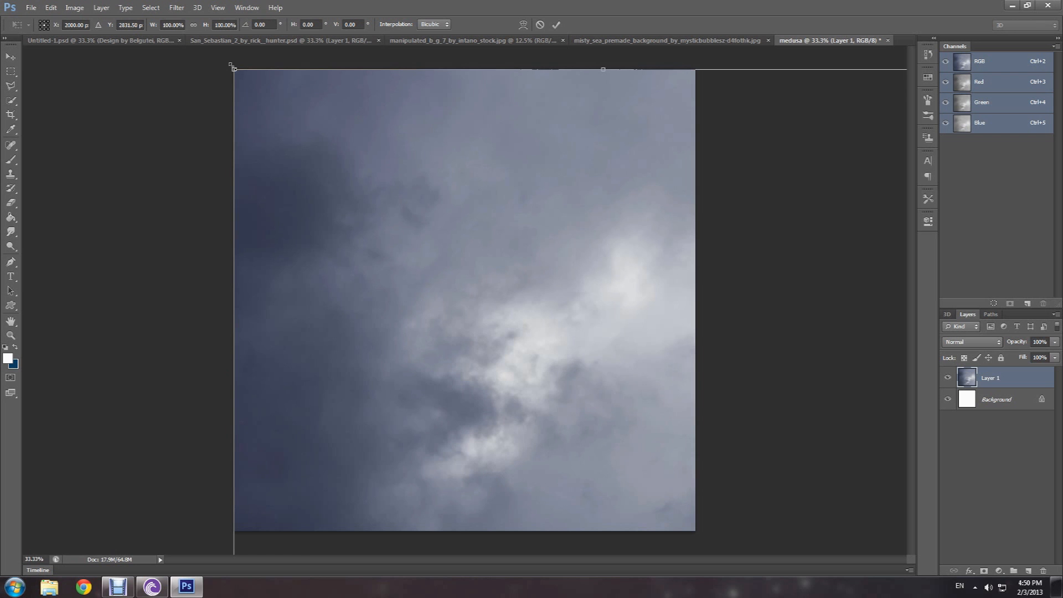
drag(233, 71, 320, 157)
drag(457, 113, 457, 172)
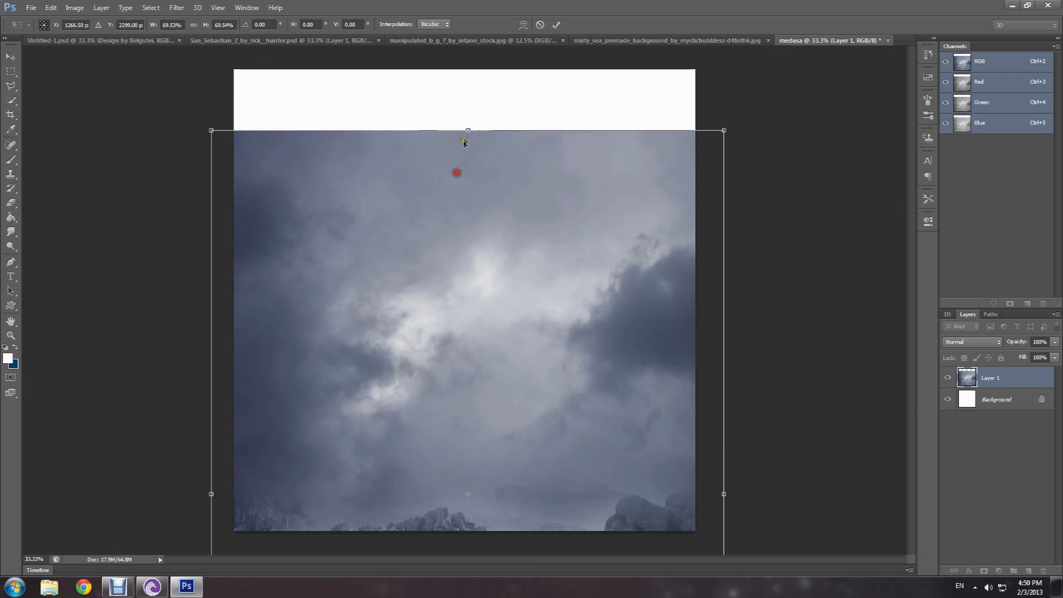
drag(469, 126, 470, 4)
drag(453, 234, 451, 194)
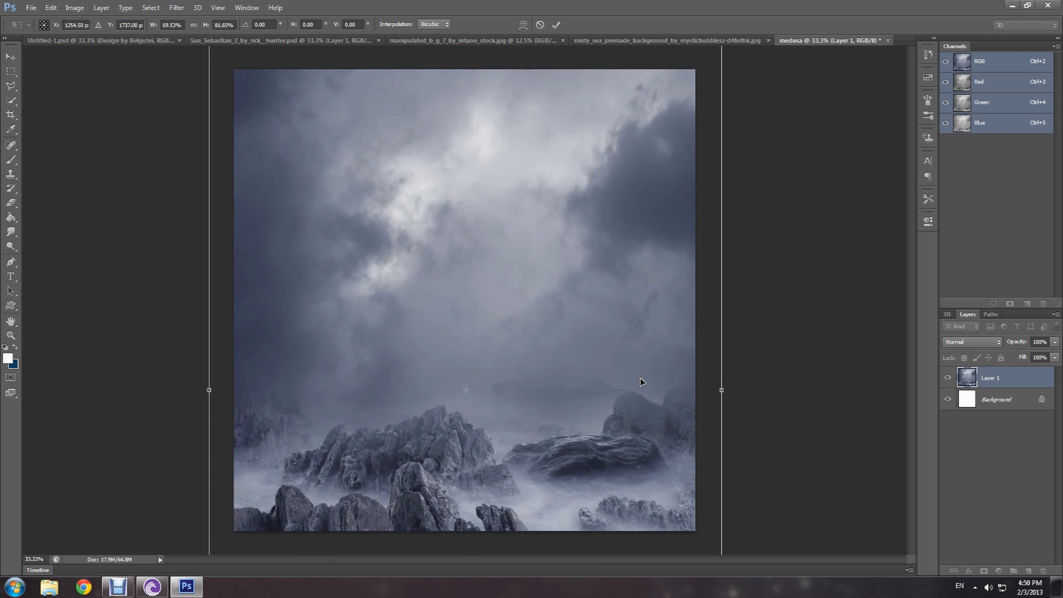
key(Return)
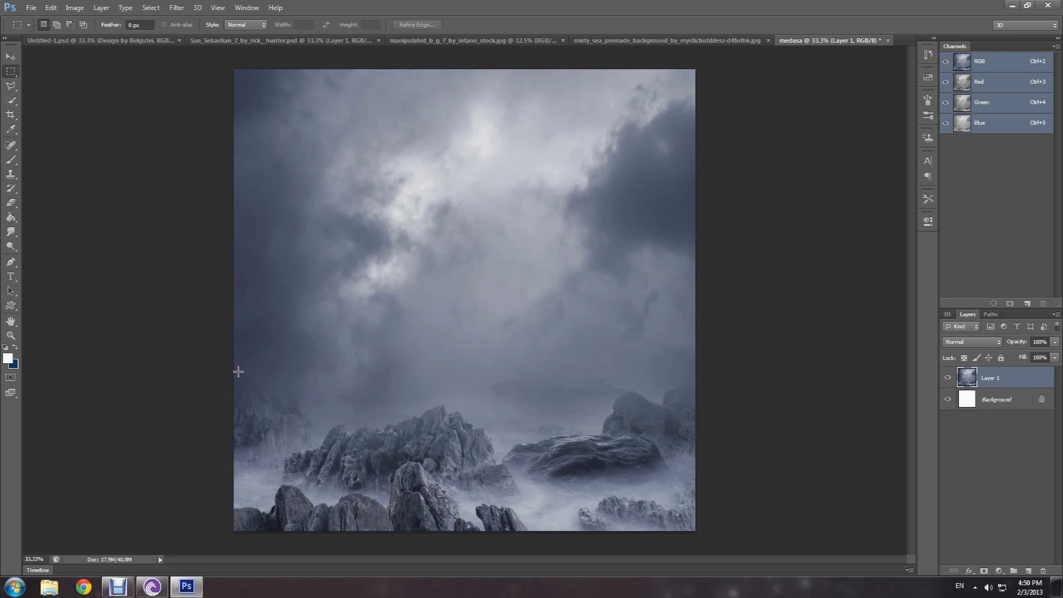
Step: Apply Hue/Saturation to the stormy coast layer with hue -10 and saturation about -35
key(ctrl+u)
drag(745, 342, 670, 144)
double_click(732, 201)
text(-10)
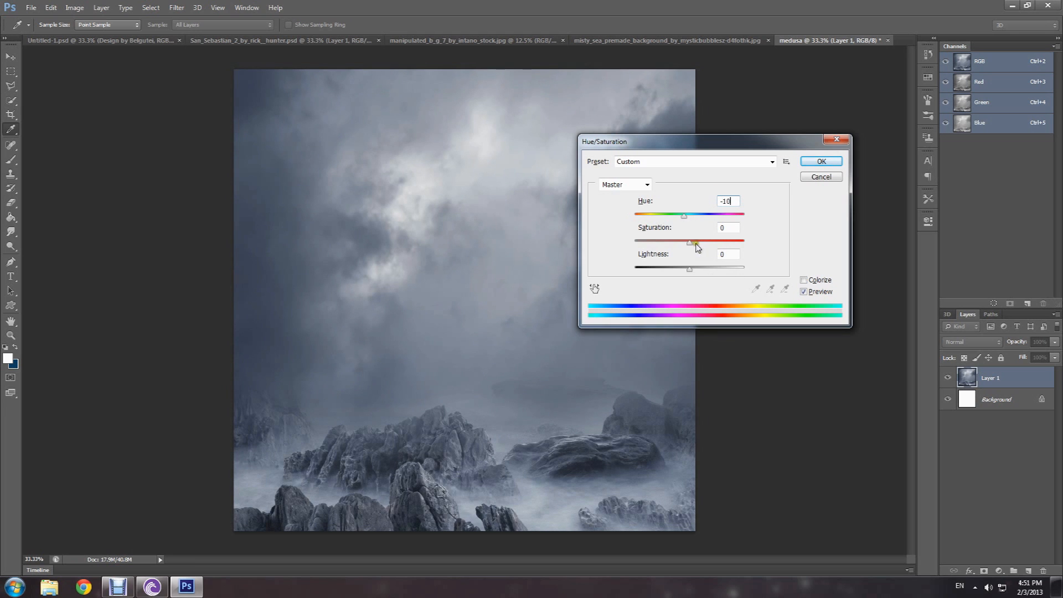
drag(690, 243, 671, 247)
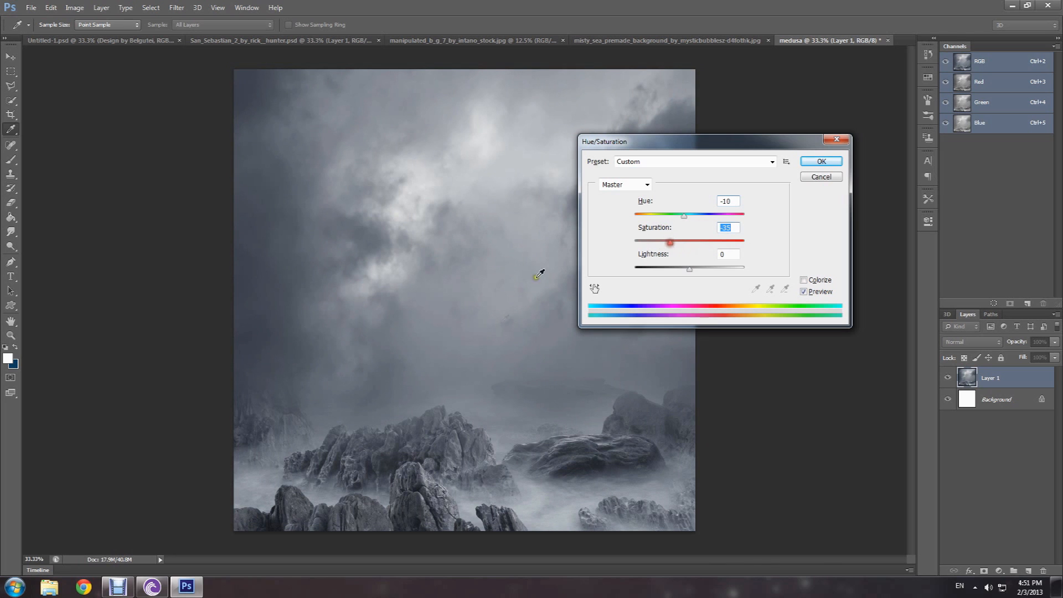
click(822, 161)
key(m)
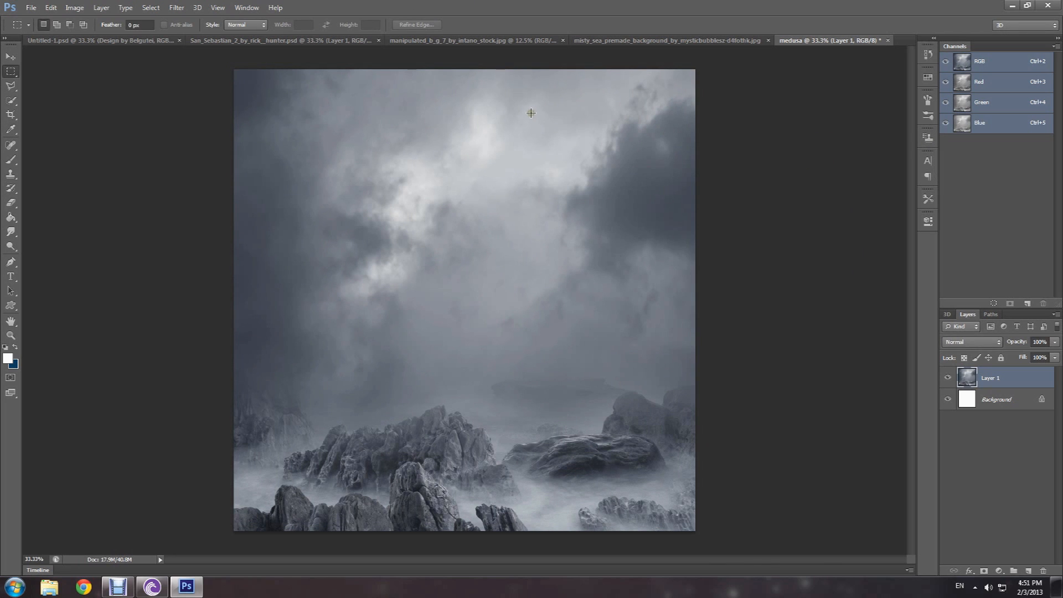
Step: Copy the lower-left sea and rocks area of the misty sea background image into the medusa document
click(604, 41)
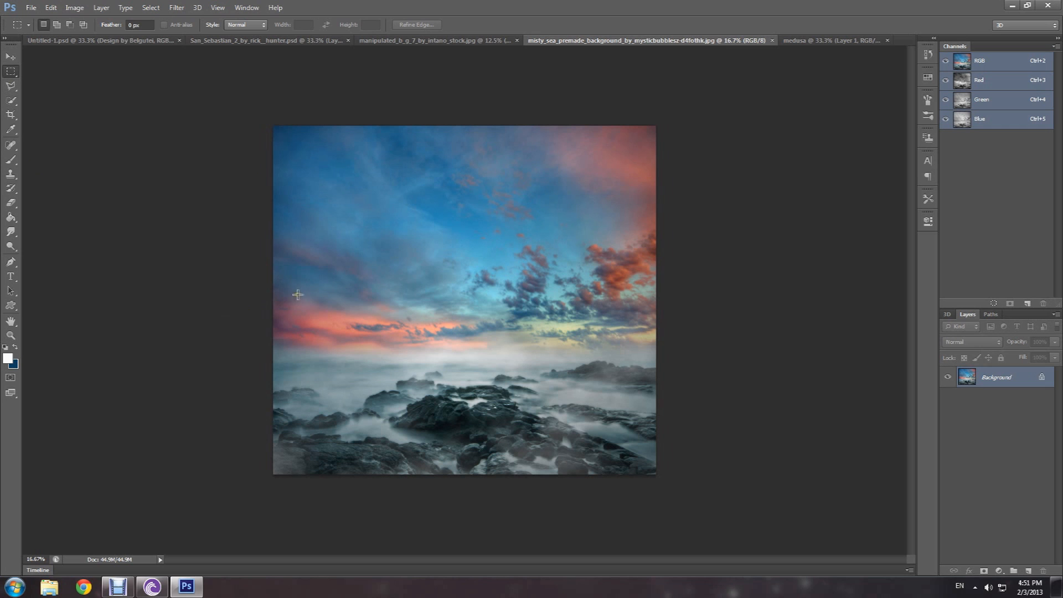
drag(271, 339, 491, 506)
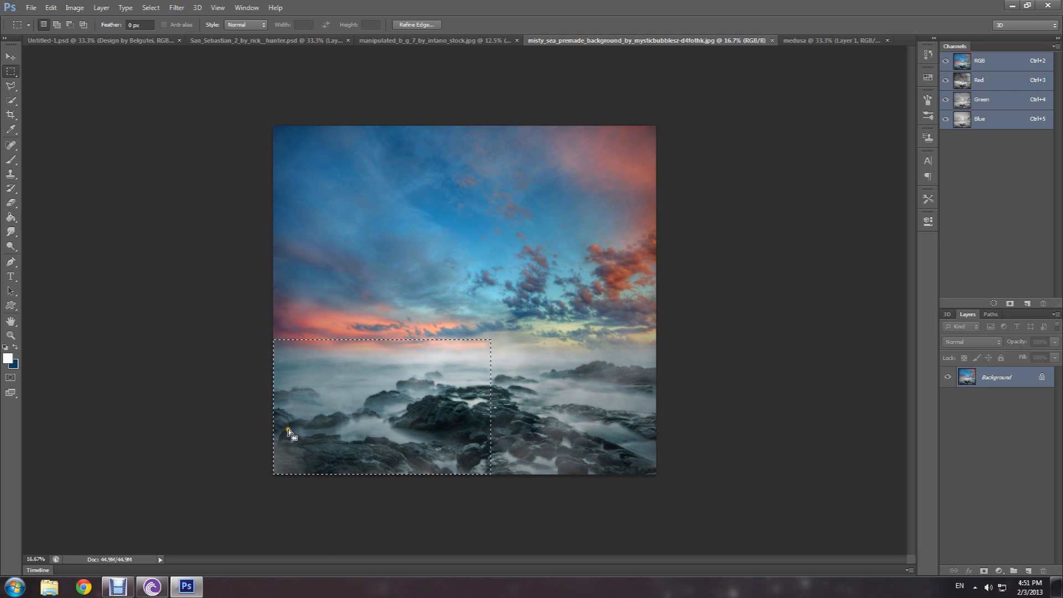
click(828, 41)
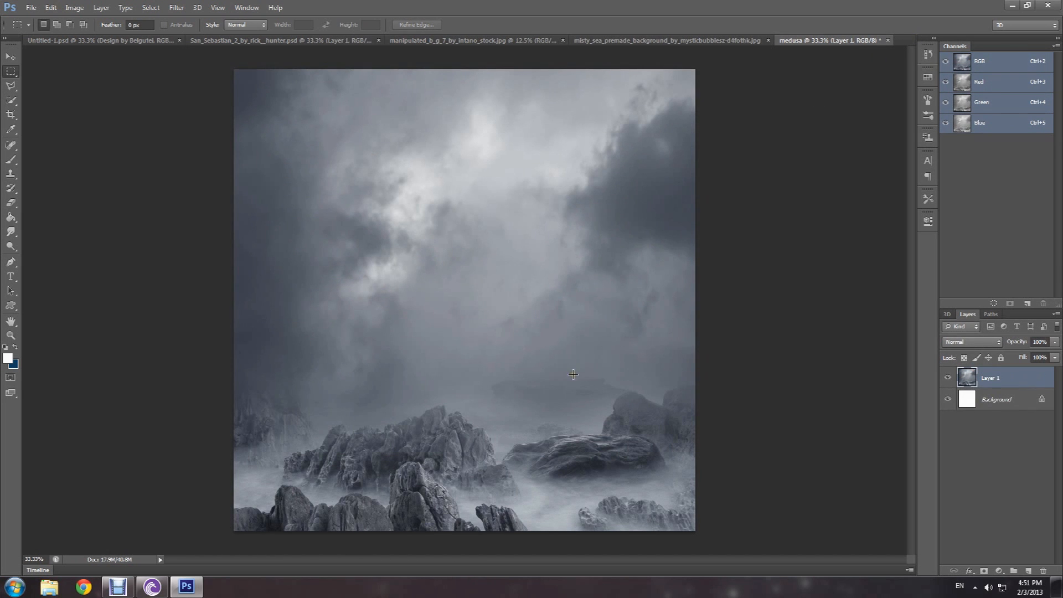
key(ctrl+v)
Step: Scale the pasted sea rocks to about 65% in the canvas's lower-left corner and add a layer mask to them
key(ctrl+t)
drag(563, 284, 550, 382)
drag(236, 261, 347, 331)
drag(471, 398, 379, 401)
mouse_move(401, 330)
mouse_down()
mouse_move(408, 349)
mouse_move(395, 330)
mouse_up()
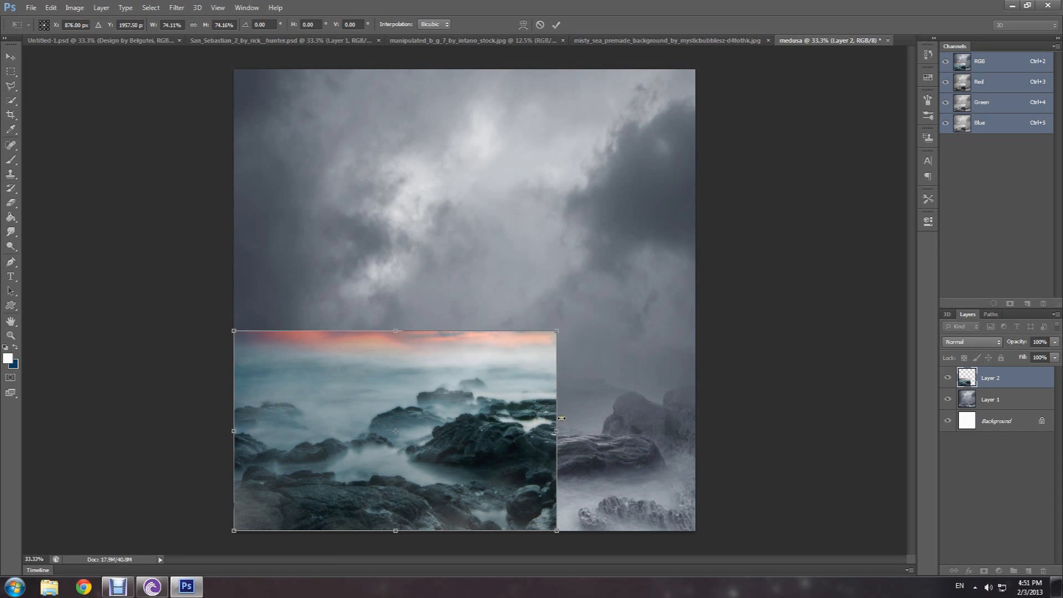
drag(555, 332, 534, 374)
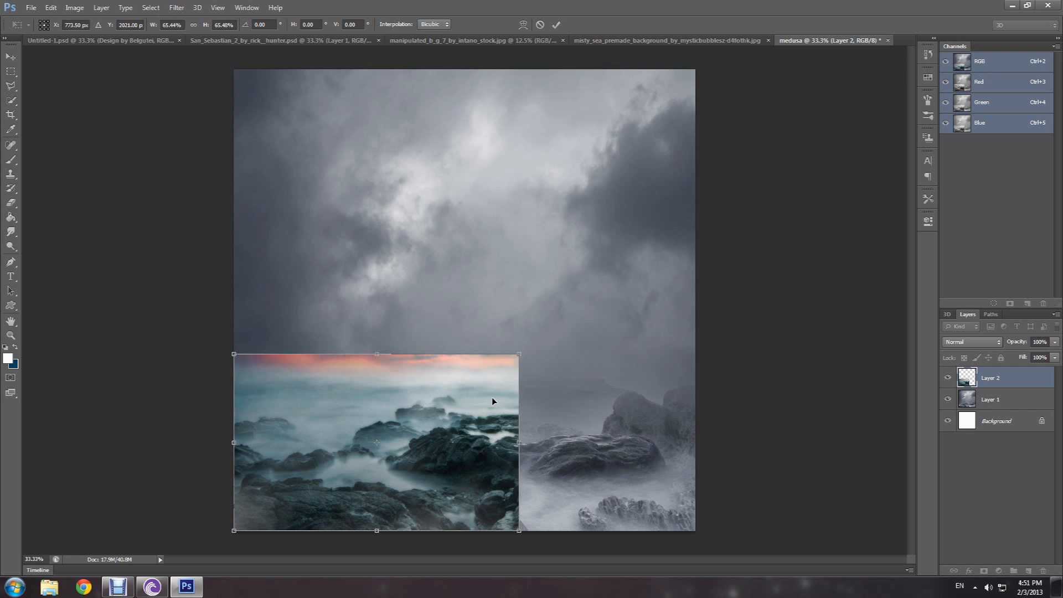
key(Return)
key(m)
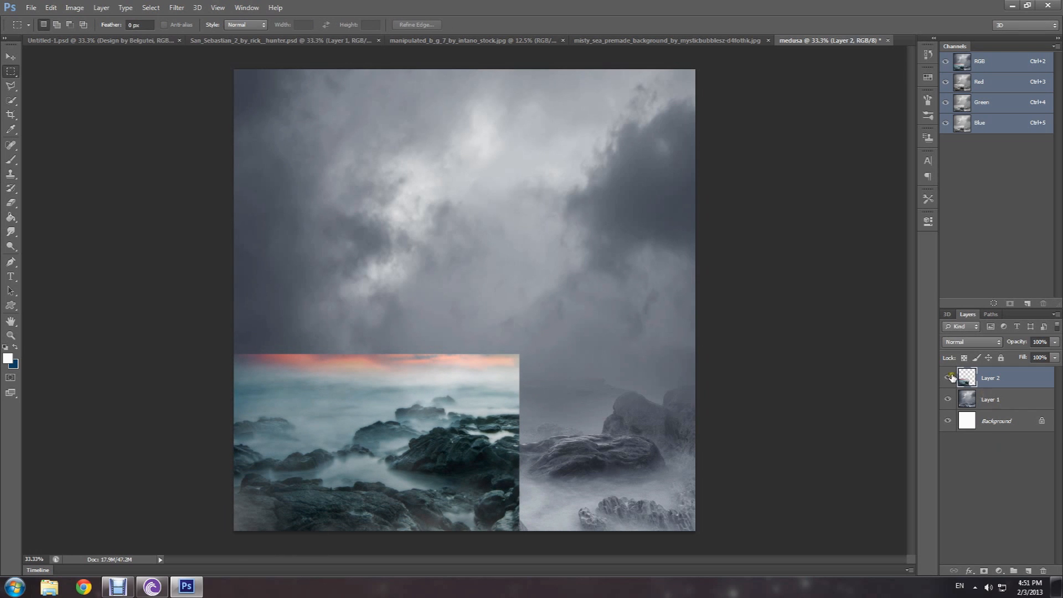
click(984, 571)
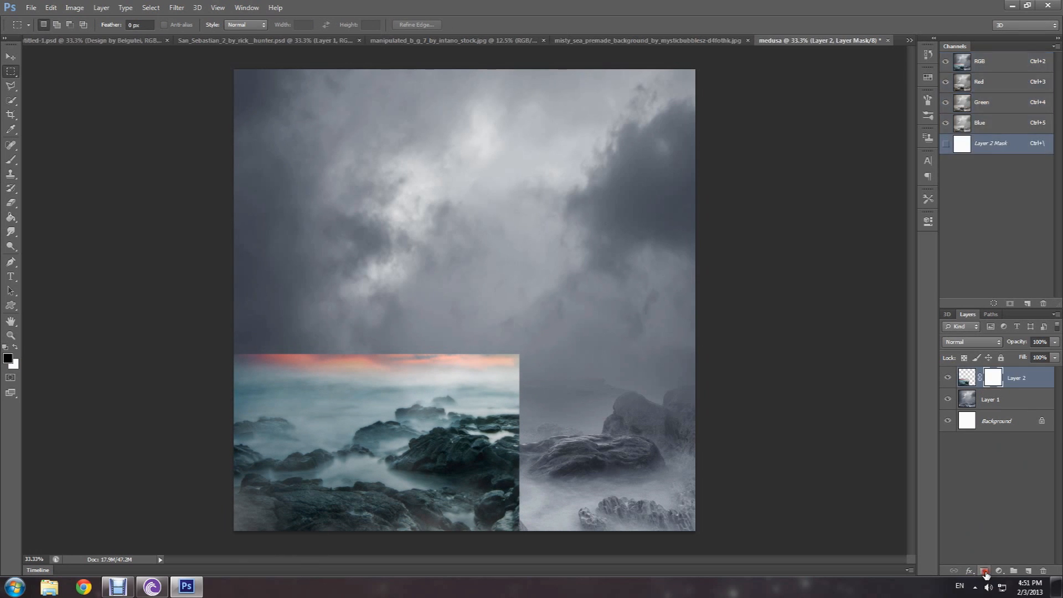
Step: Paint black on the sea rocks layer's mask along the left part of its upper edge with a soft 432 px brush
click(11, 159)
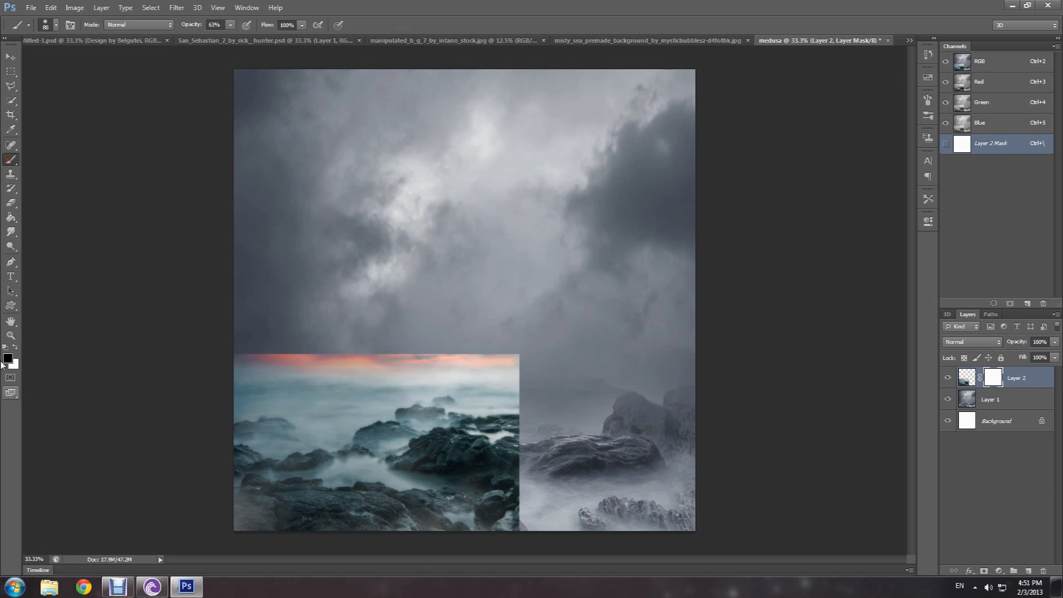
right_click(305, 327)
drag(366, 276, 386, 276)
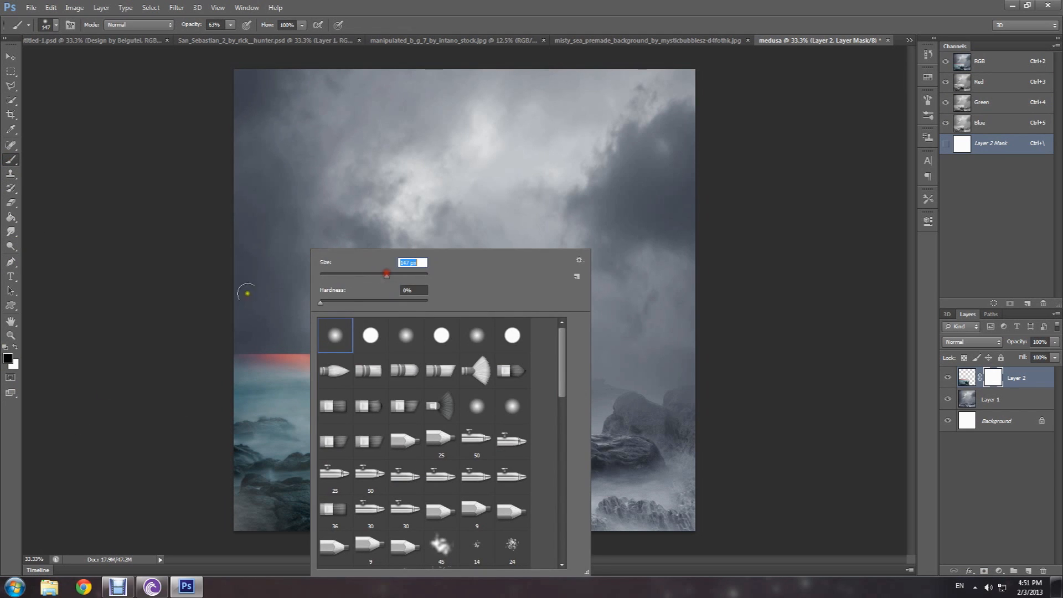
click(413, 276)
drag(244, 337, 364, 336)
drag(363, 336, 250, 330)
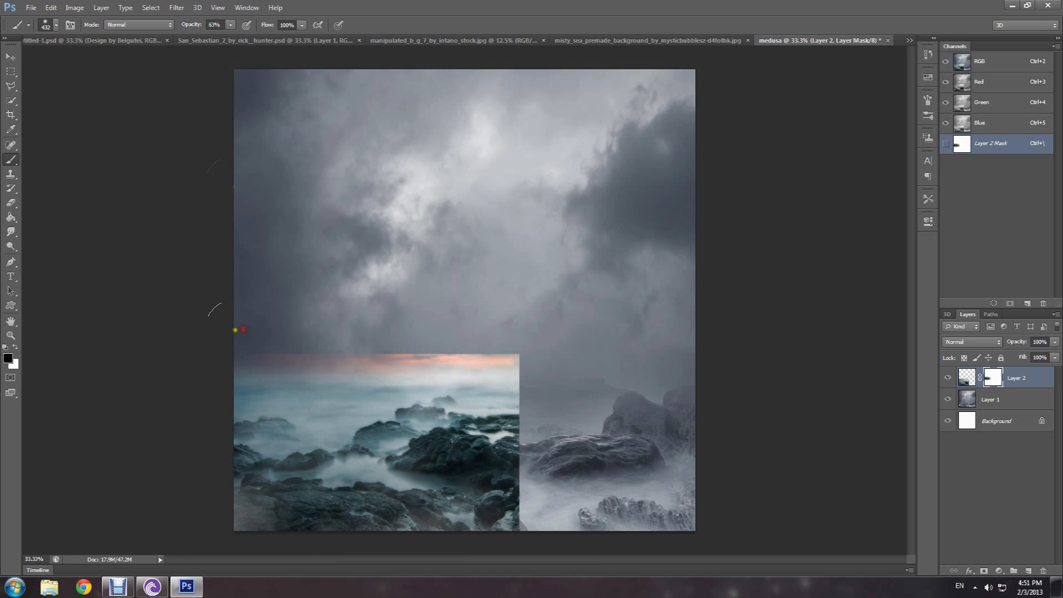
Step: Raise the brush opacity to 87% and mask out the upper and right edges of the sea rocks
drag(230, 25, 246, 37)
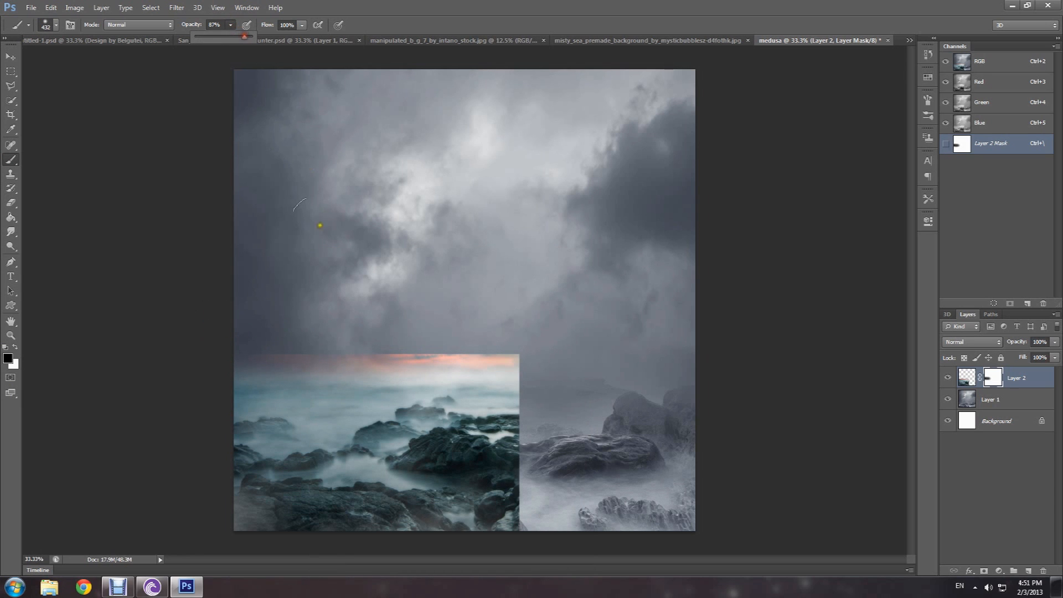
mouse_move(243, 344)
mouse_down()
mouse_move(572, 333)
mouse_move(490, 353)
mouse_move(546, 352)
mouse_move(541, 571)
mouse_up()
drag(543, 383, 543, 494)
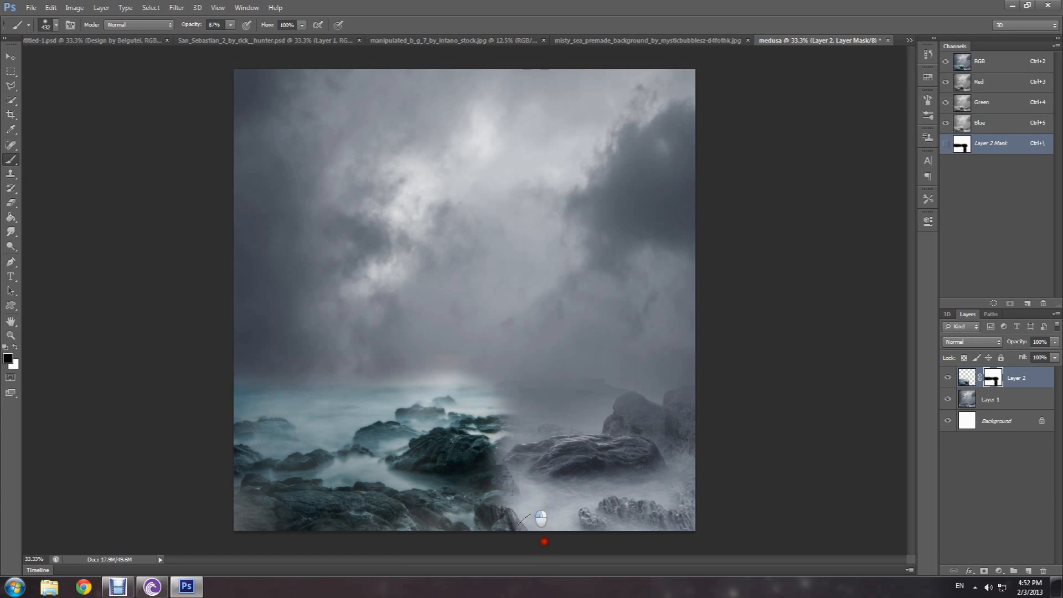
mouse_move(217, 361)
mouse_down()
mouse_move(637, 349)
mouse_move(898, 391)
mouse_up()
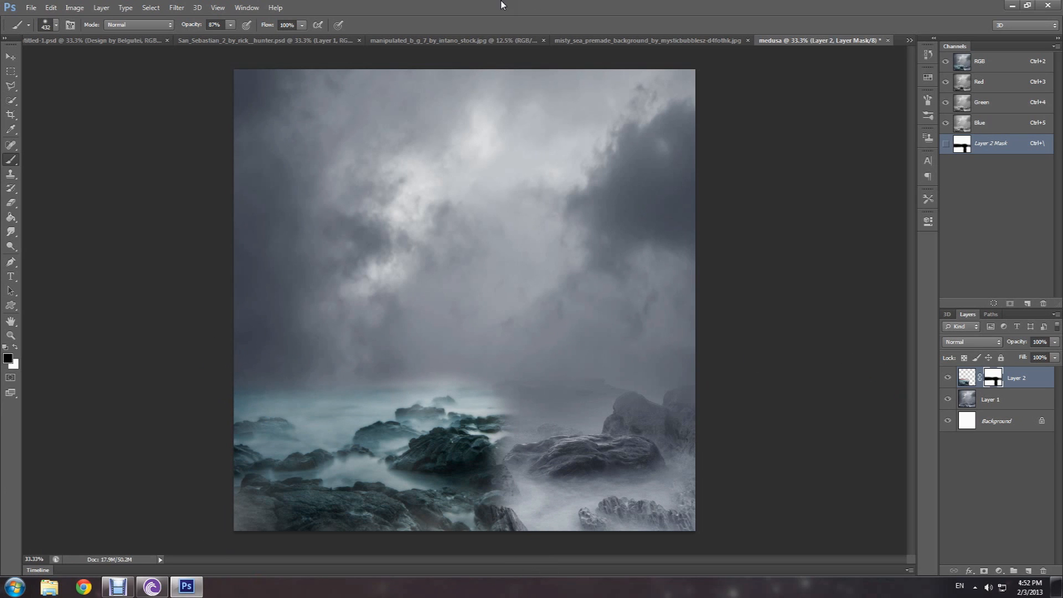
Step: Apply the layer mask permanently to the sea rocks layer
click(967, 377)
click(1000, 377)
right_click(992, 379)
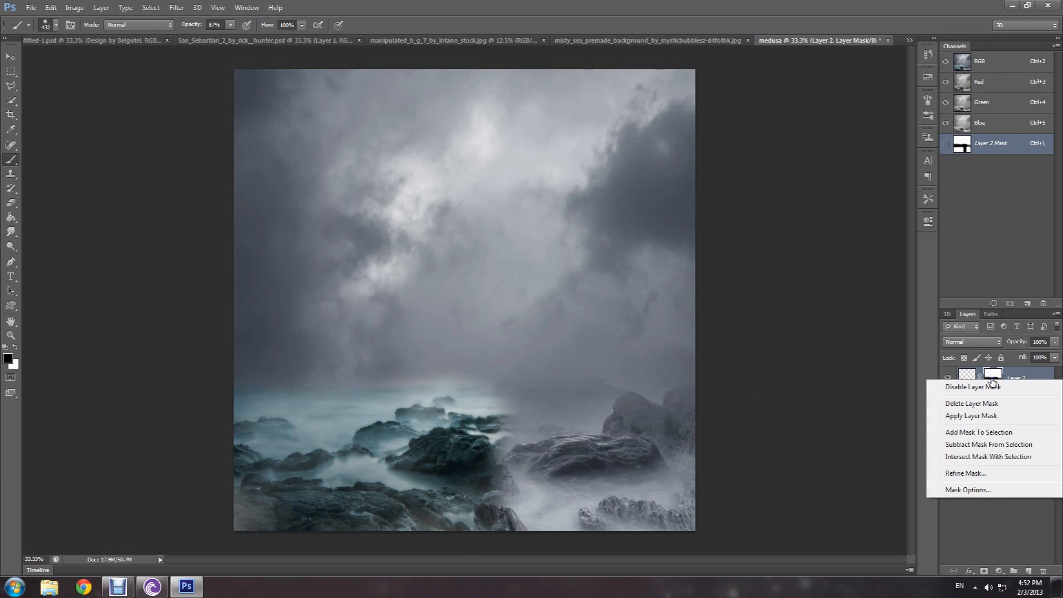
click(988, 417)
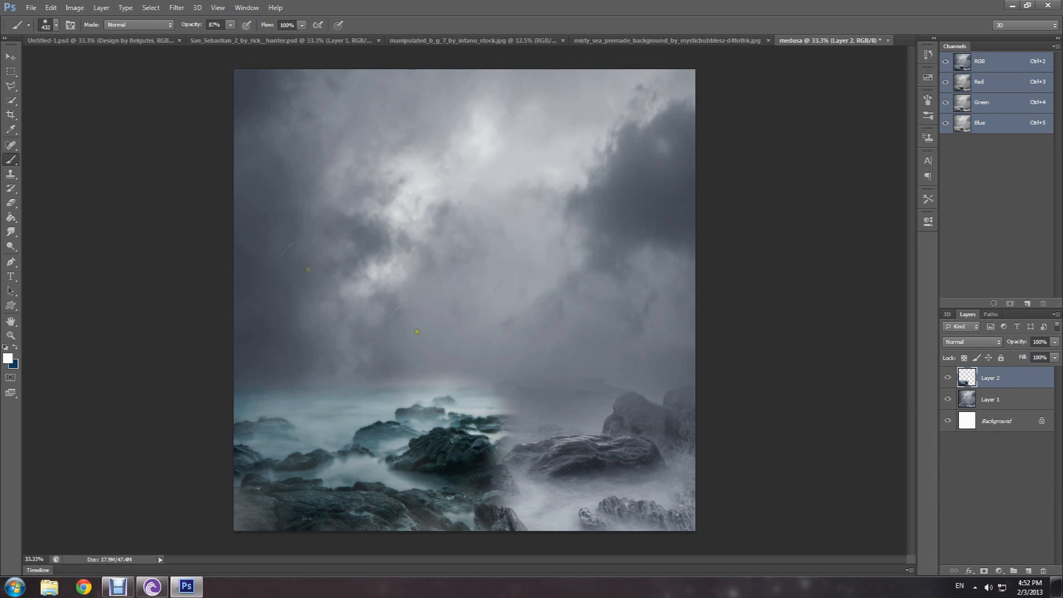
Step: Start a Hue/Saturation adjustment on the sea rocks layer and set the hue to 32
key(ctrl+u)
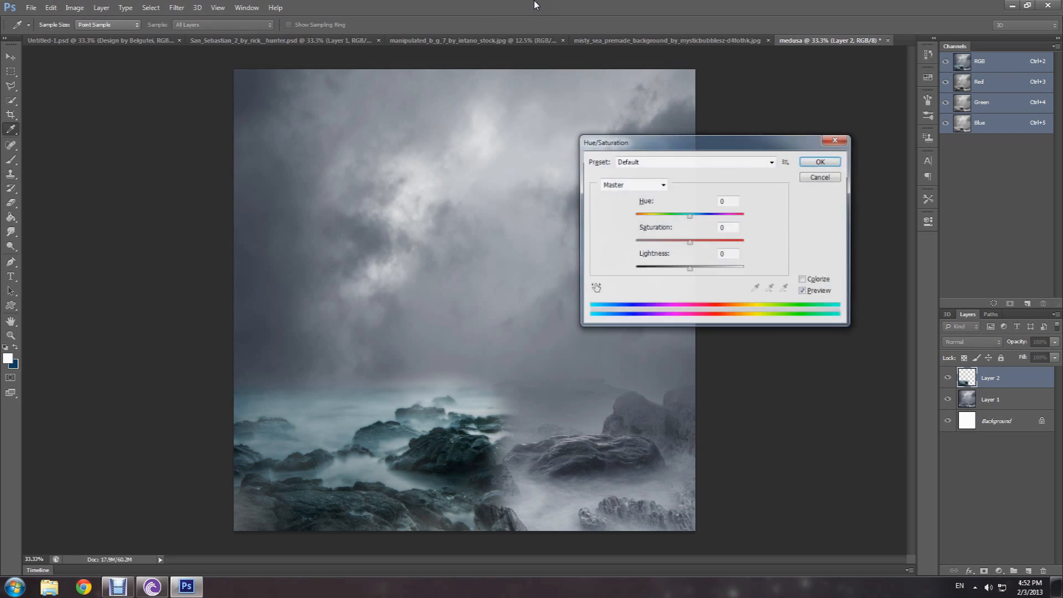
drag(677, 144, 401, 179)
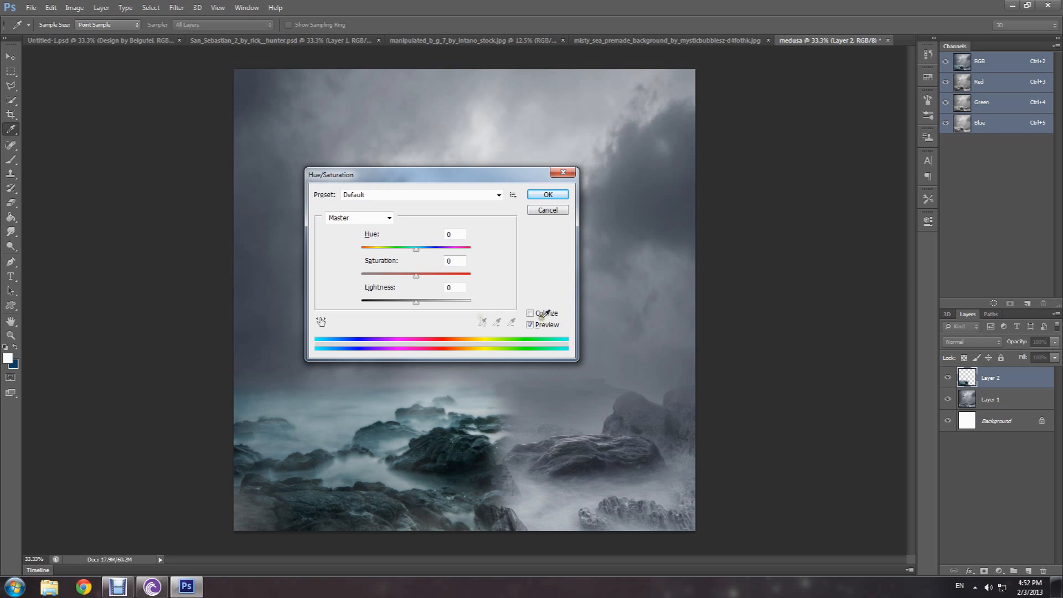
click(451, 234)
text(32)
key(Tab)
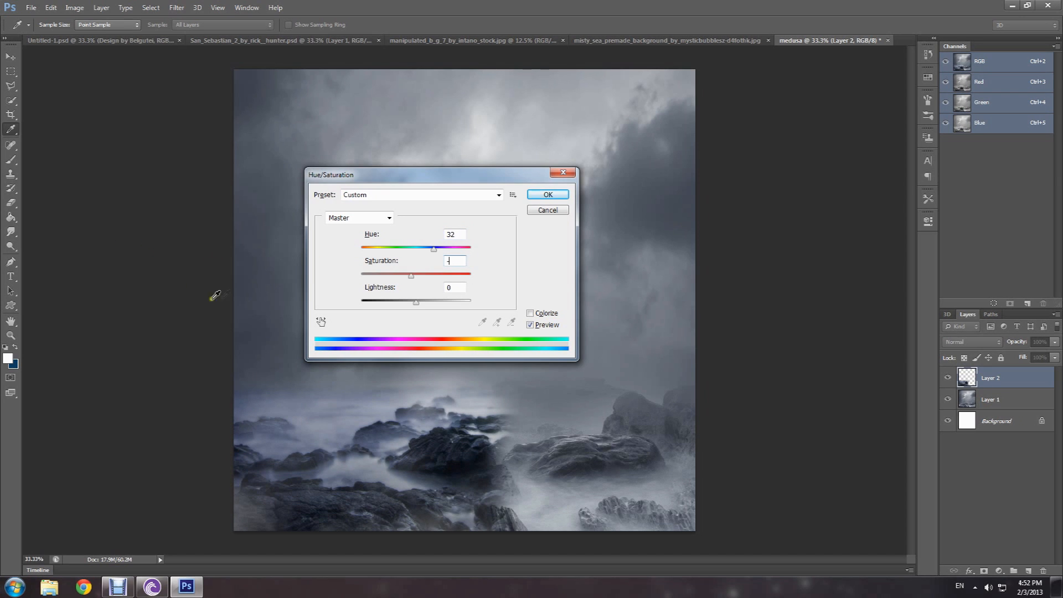
Step: Set the sea rocks' saturation to -49 and apply the adjustment
drag(409, 277, 394, 277)
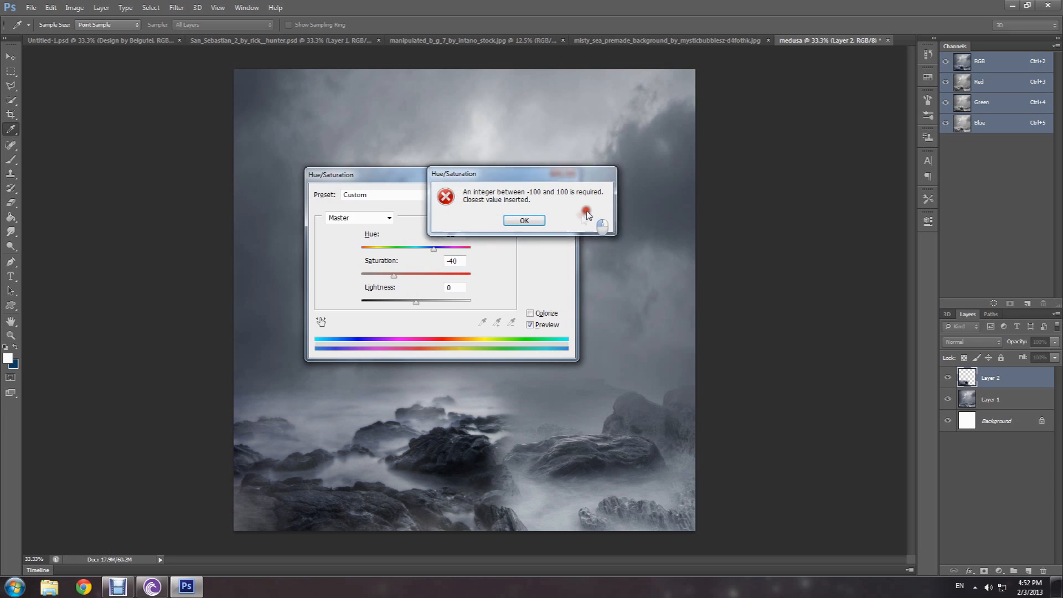
click(524, 221)
drag(394, 276, 390, 280)
text(49)
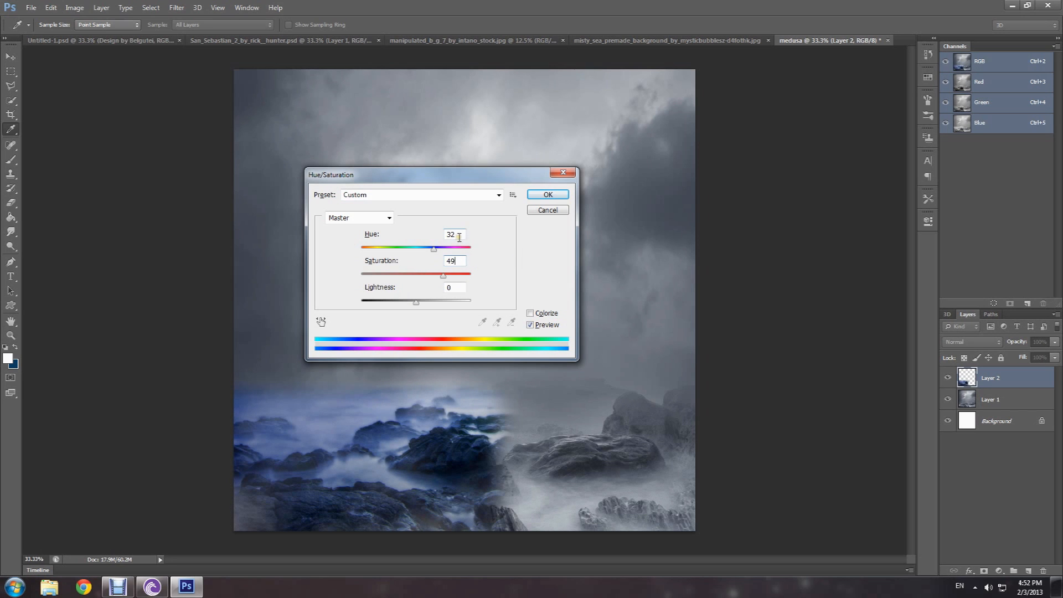
click(460, 263)
click(335, 264)
text(-49)
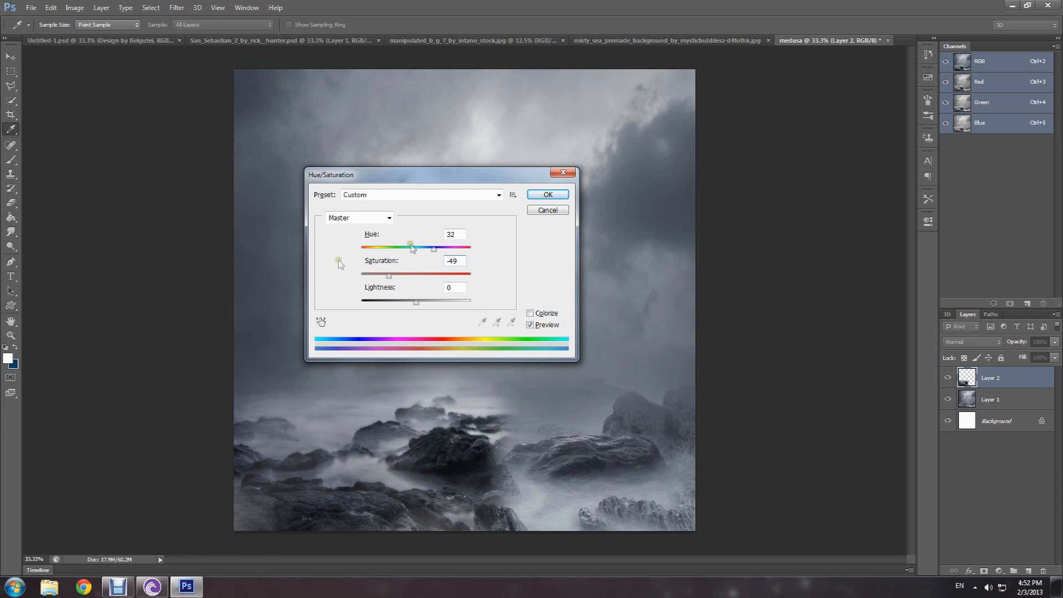
click(540, 196)
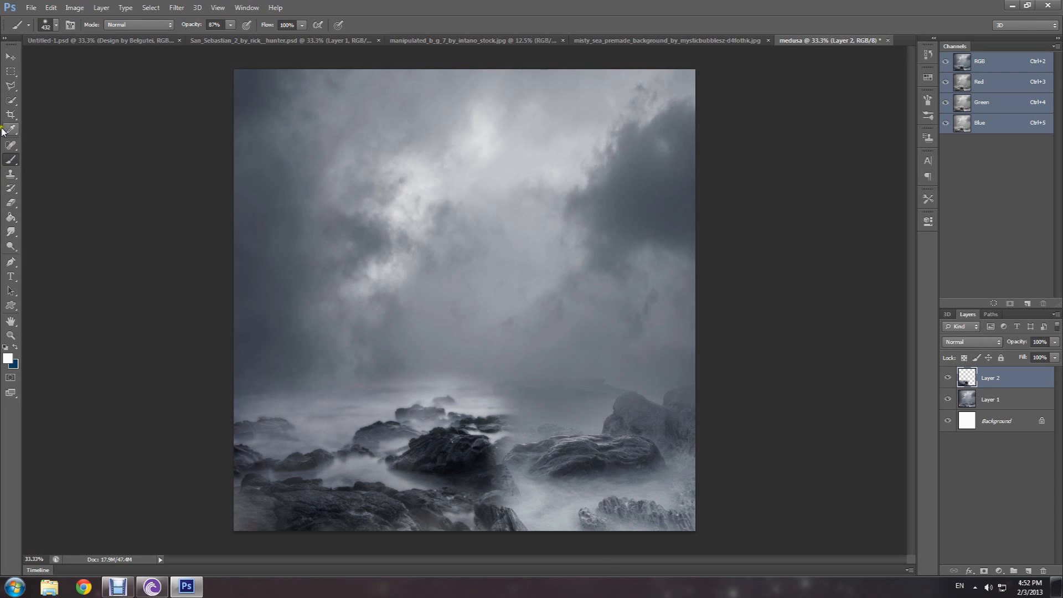
Step: Soften the sea rocks layer's upper misty edge with a soft 825 px eraser, undoing the first stroke and erasing again
click(12, 202)
right_click(283, 368)
drag(344, 273, 388, 276)
click(439, 276)
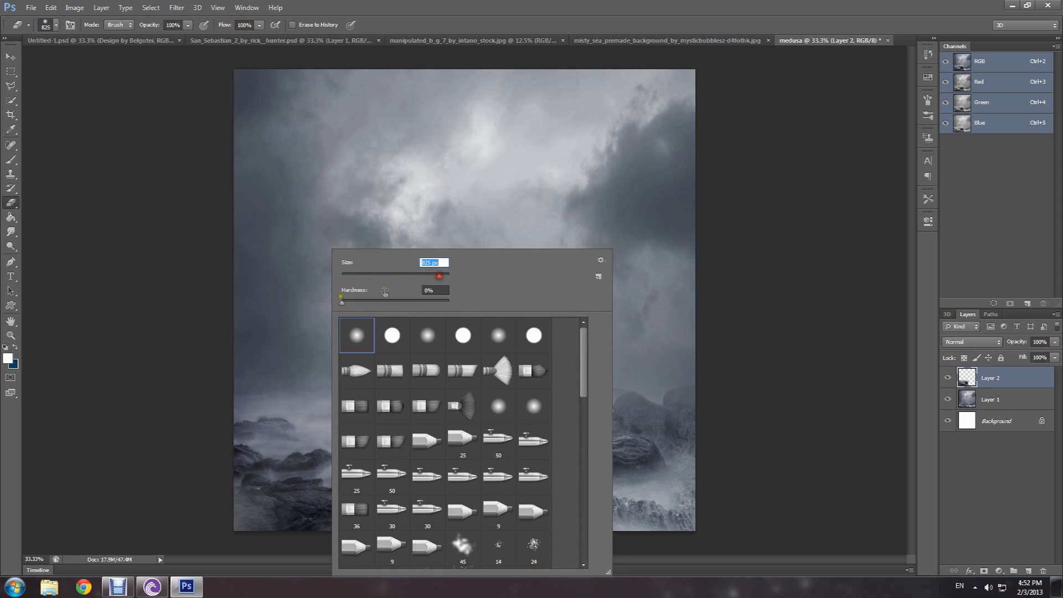
mouse_move(240, 356)
mouse_down()
mouse_move(527, 349)
mouse_move(475, 341)
mouse_up()
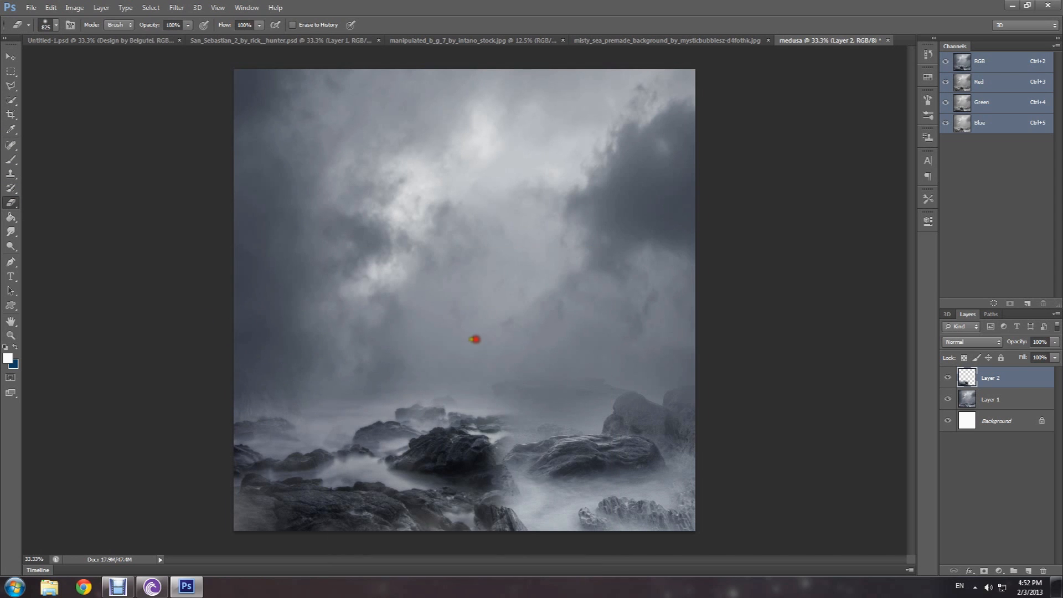
key(ctrl+z)
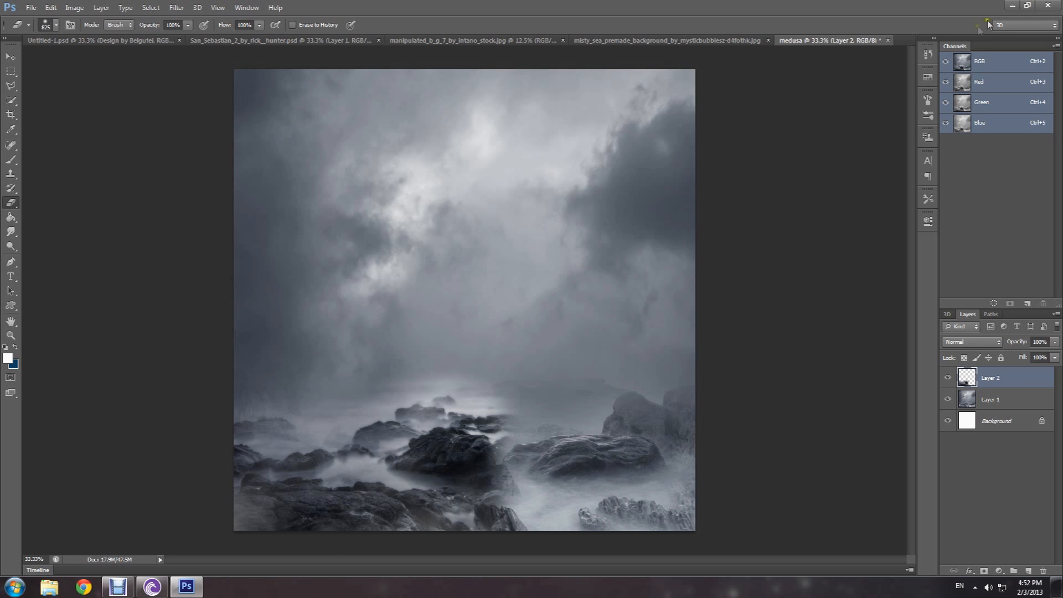
click(928, 54)
mouse_move(453, 336)
mouse_down()
mouse_move(487, 382)
mouse_move(473, 380)
mouse_up()
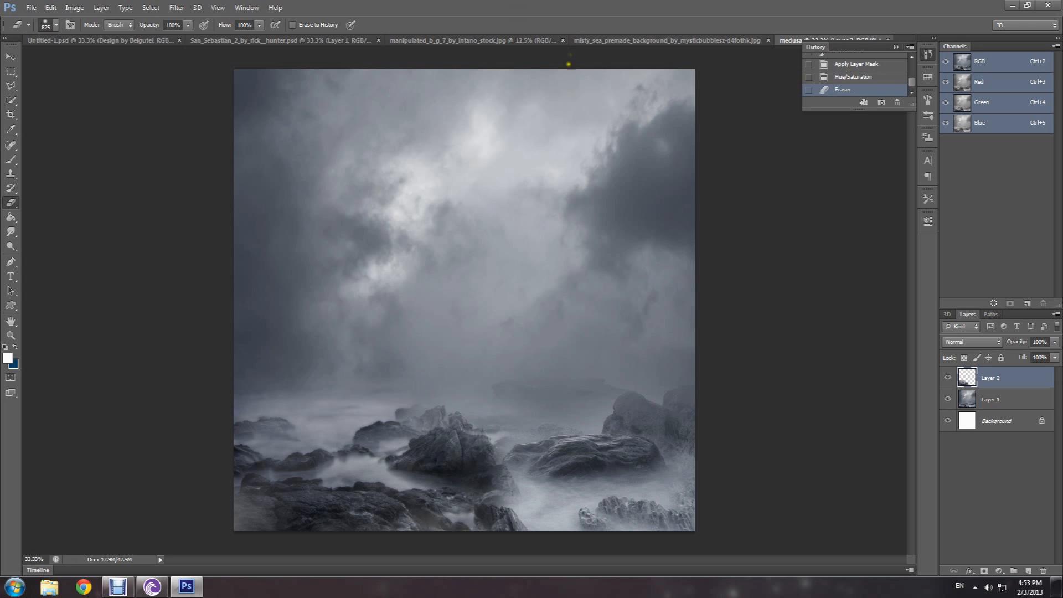
Step: Switch to the San Sebastian statue document and briefly hide the Background layer to inspect the cut-out figure
click(288, 39)
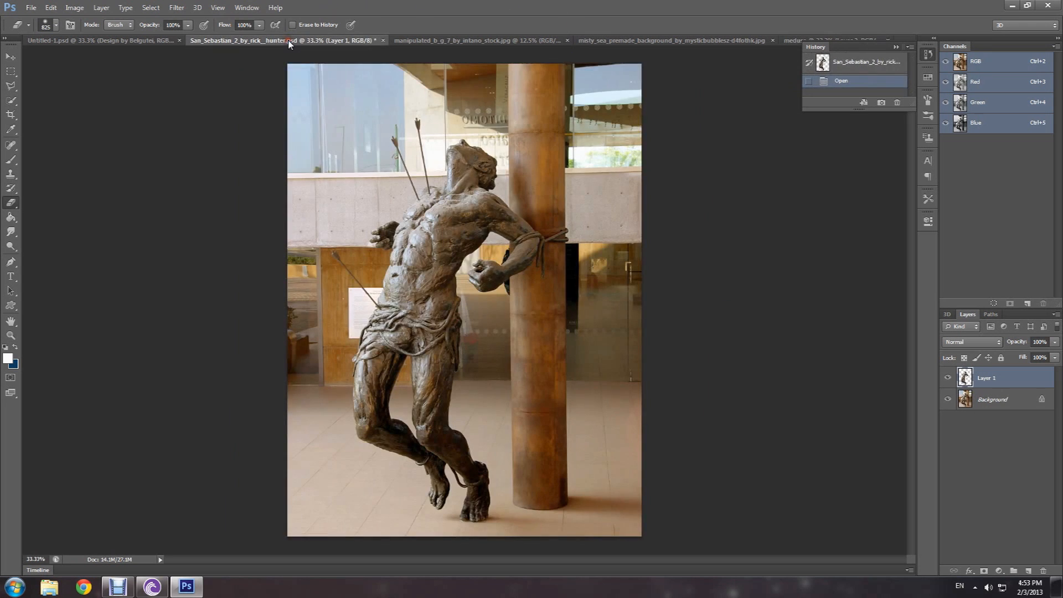
click(5, 75)
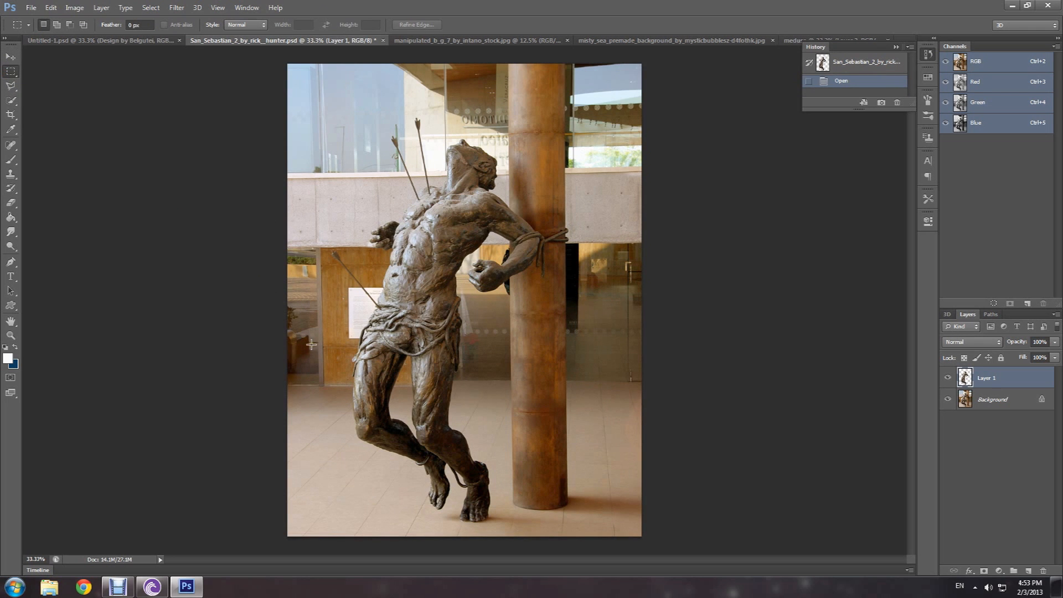
click(948, 400)
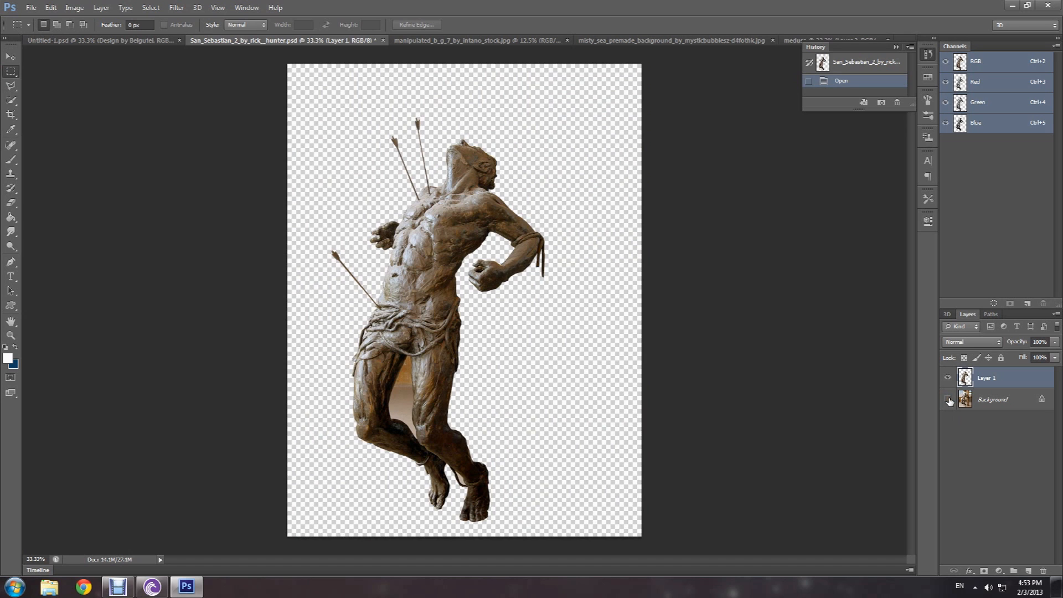
click(948, 400)
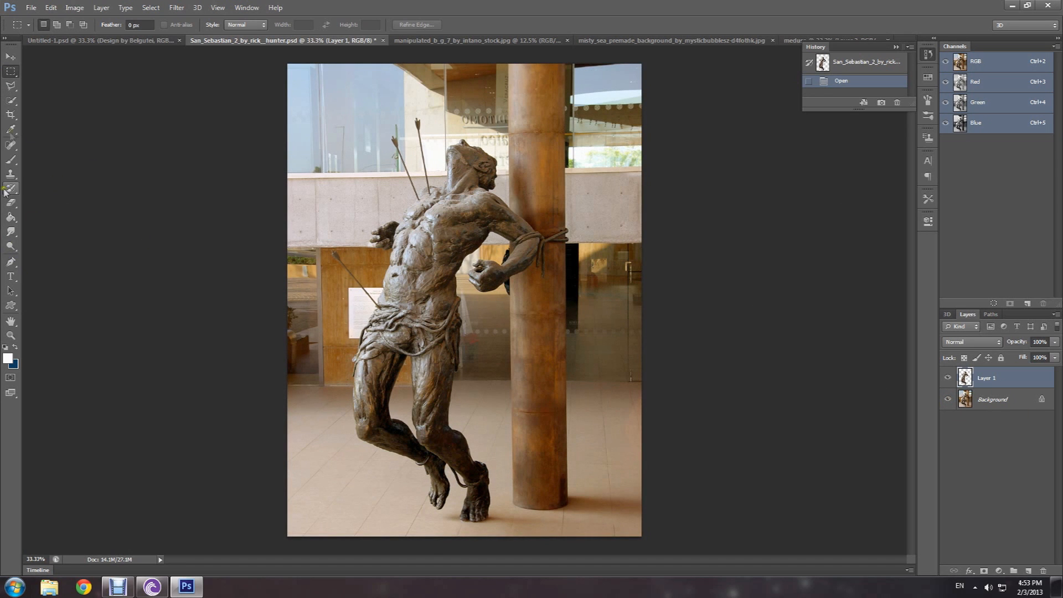
click(13, 103)
click(13, 103)
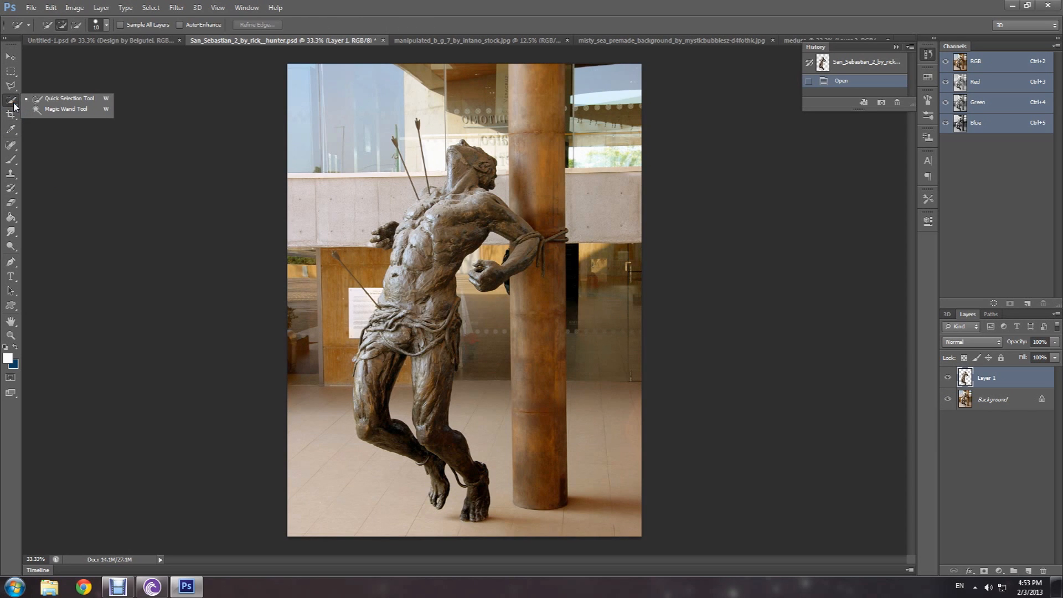
click(48, 99)
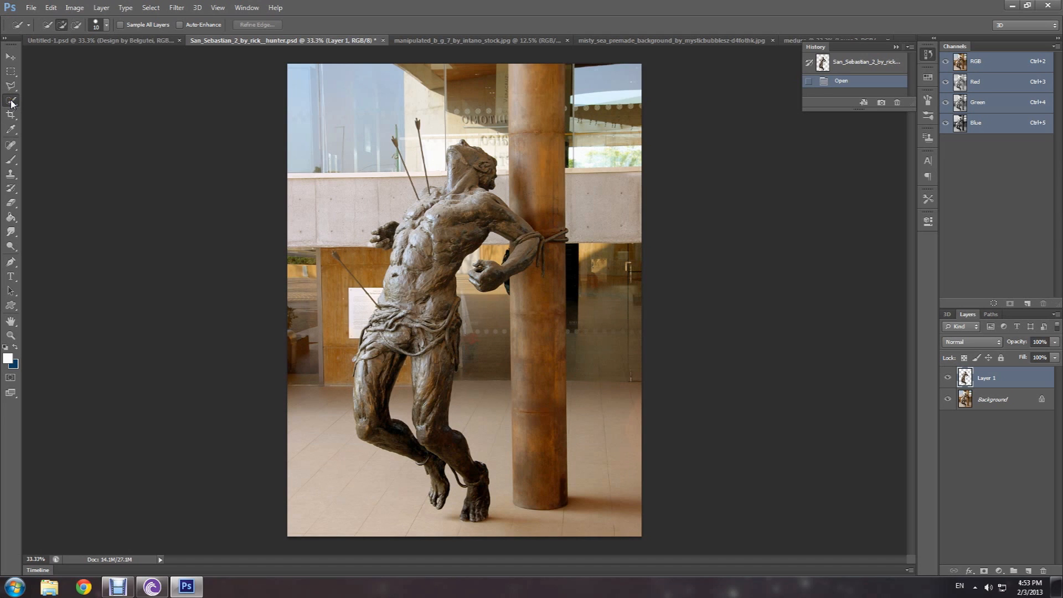
Step: Begin a Pen tool path at the statue's neck, tracing the chin, nose, forehead and hair
click(12, 263)
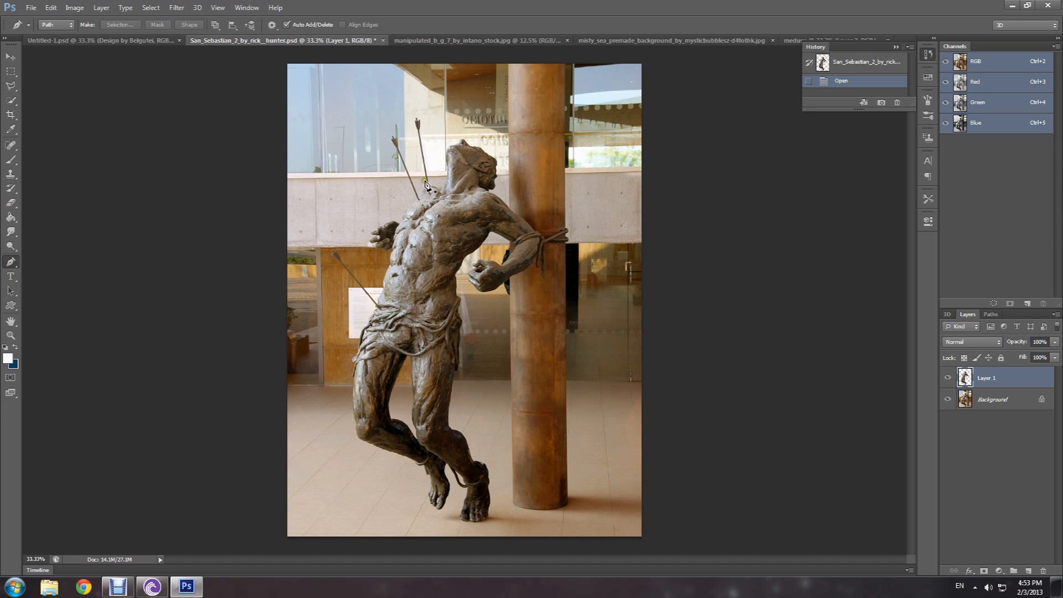
click(10, 335)
click(44, 27)
drag(335, 130, 448, 162)
drag(404, 560, 489, 560)
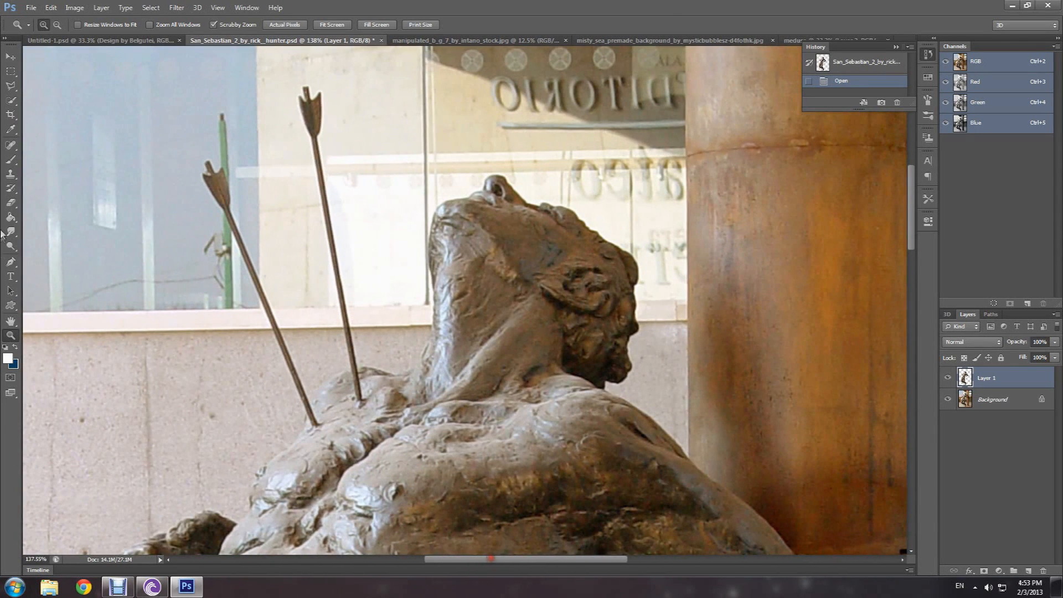
click(11, 262)
click(434, 281)
drag(431, 252, 456, 199)
drag(470, 198, 633, 266)
click(514, 177)
click(554, 201)
click(566, 208)
click(584, 216)
click(604, 236)
click(607, 238)
click(615, 244)
click(624, 249)
Step: Continue the path down the back of the head, loop it loosely across the chest and close it at the neck
scroll(642, 306, down, 3)
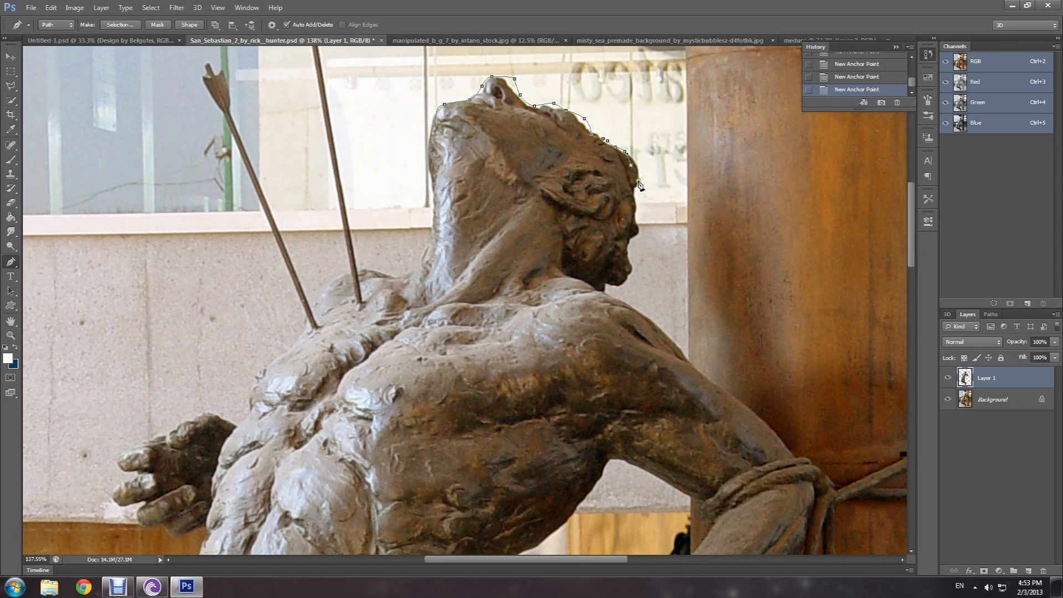
click(637, 216)
click(634, 234)
click(606, 401)
click(431, 497)
drag(320, 470, 308, 462)
drag(314, 286, 379, 195)
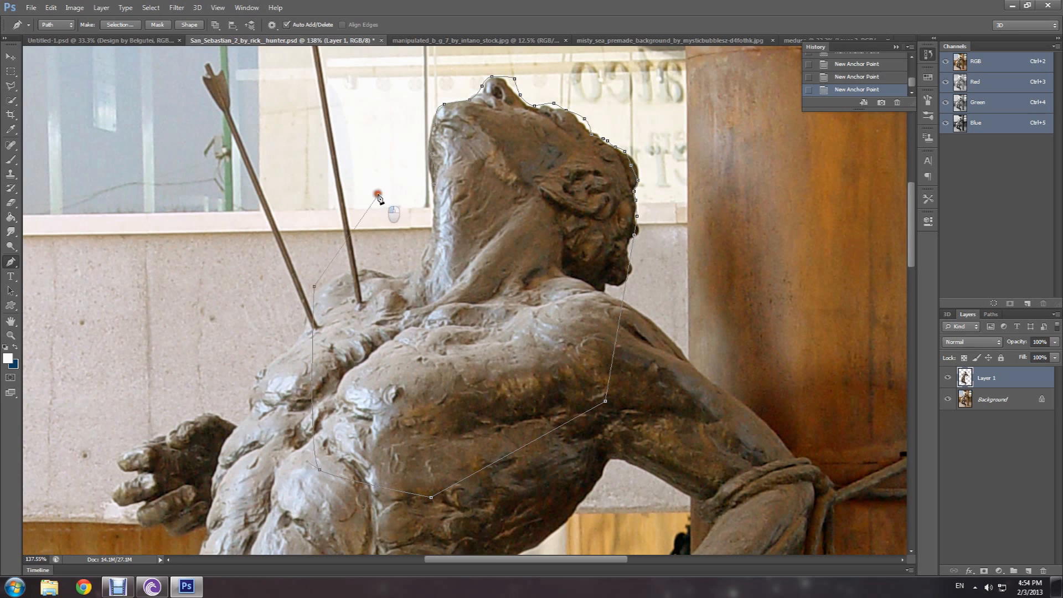
click(436, 188)
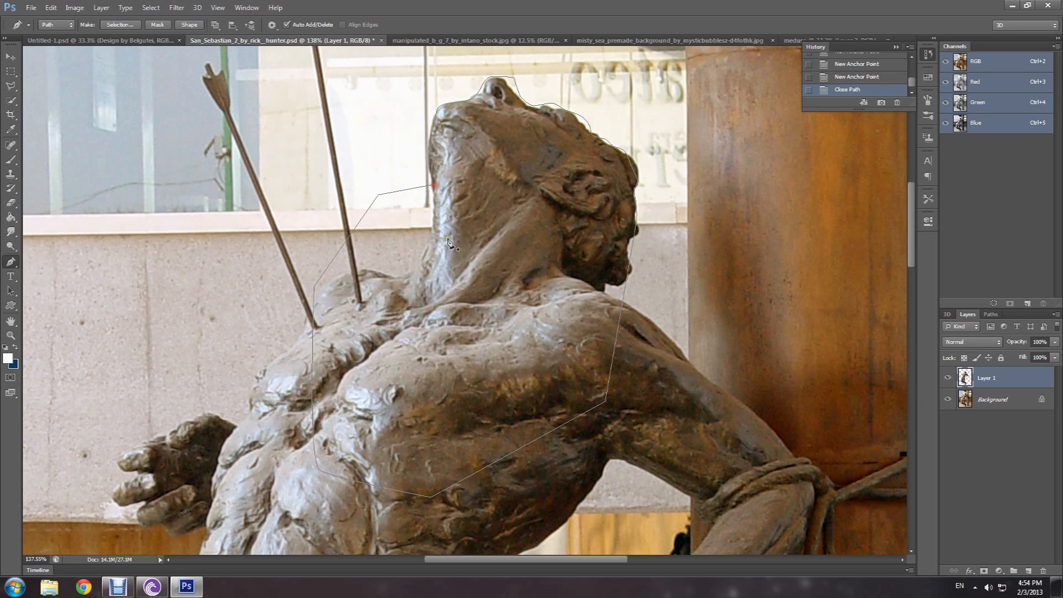
Step: Convert the closed path to a selection, then copy and paste the statue's head and upper chest onto a new layer
right_click(424, 191)
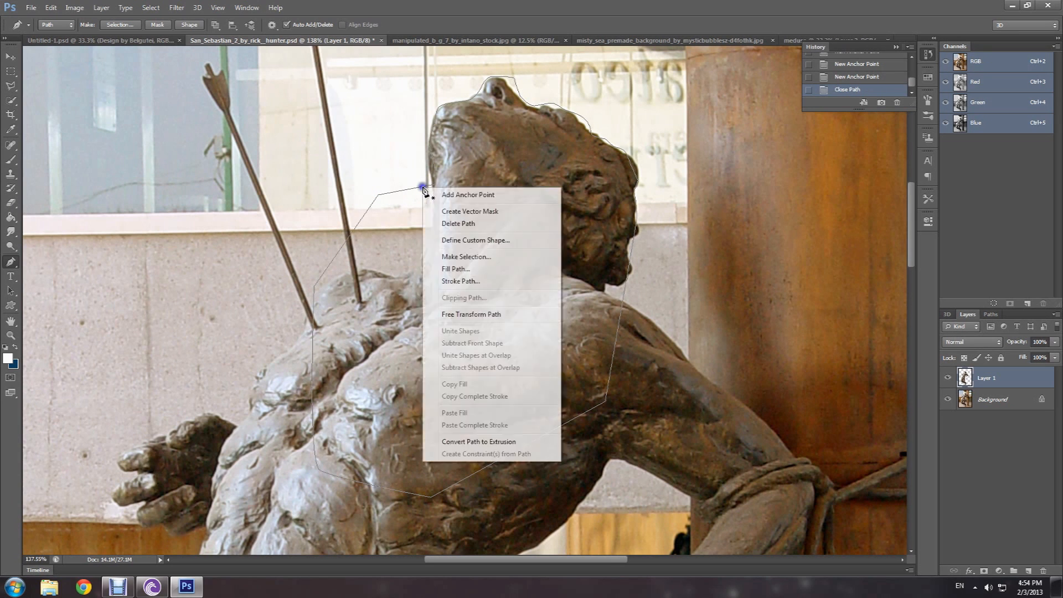
click(460, 258)
click(589, 175)
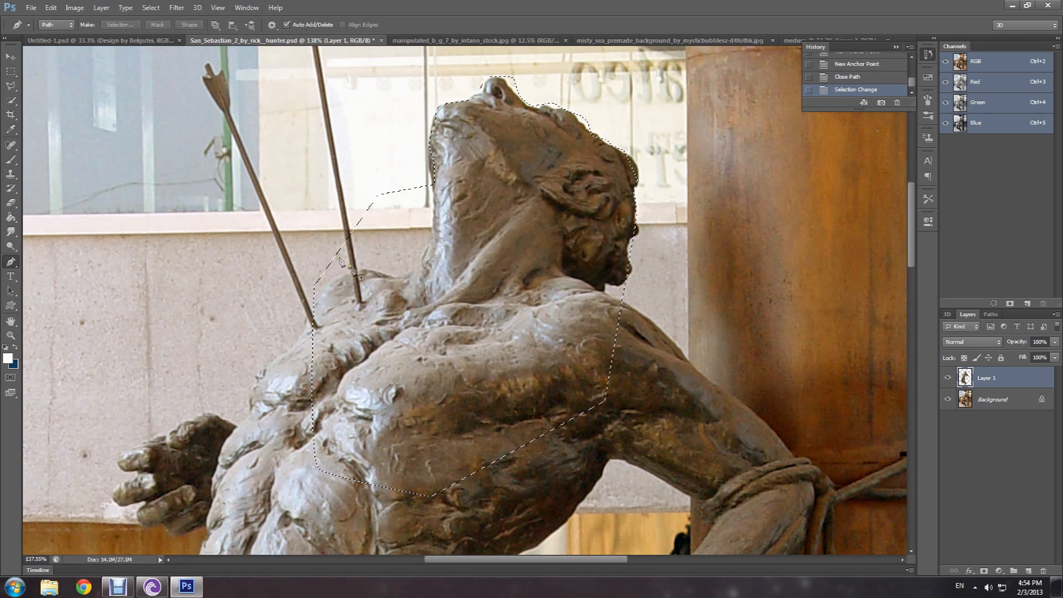
click(51, 7)
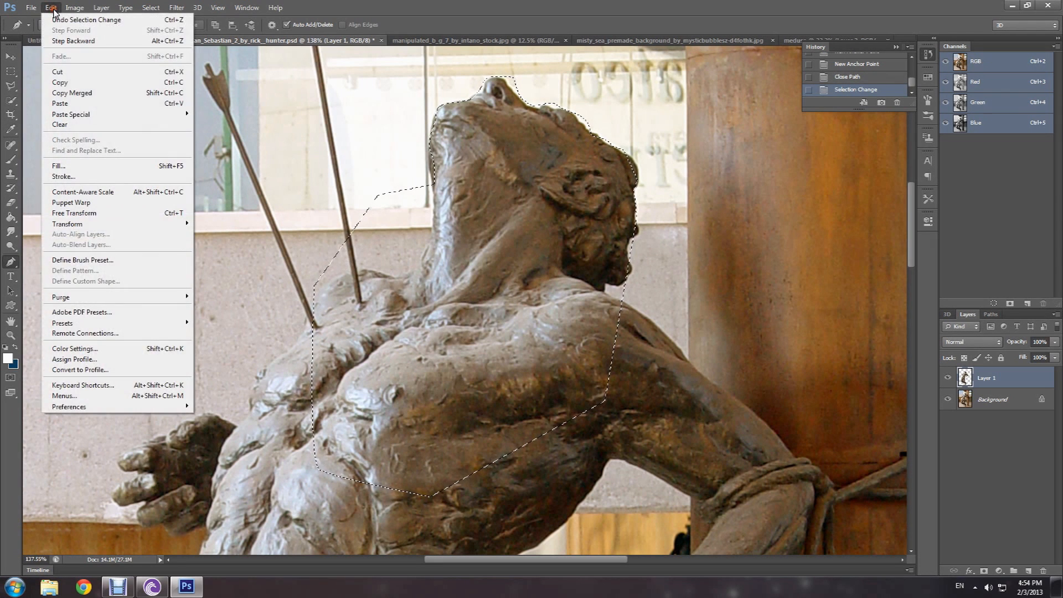
click(71, 82)
click(50, 7)
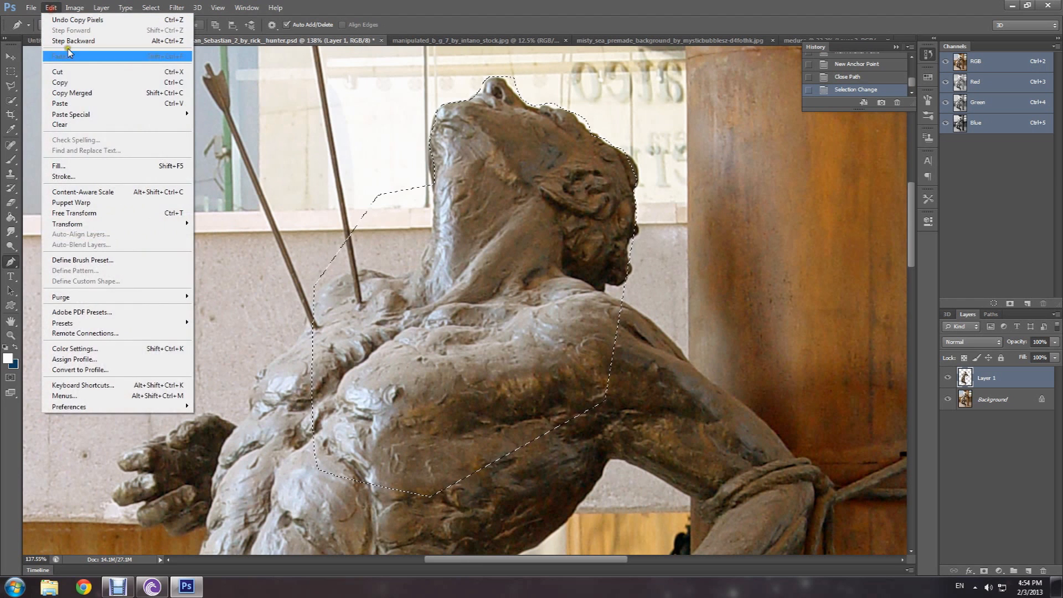
click(75, 103)
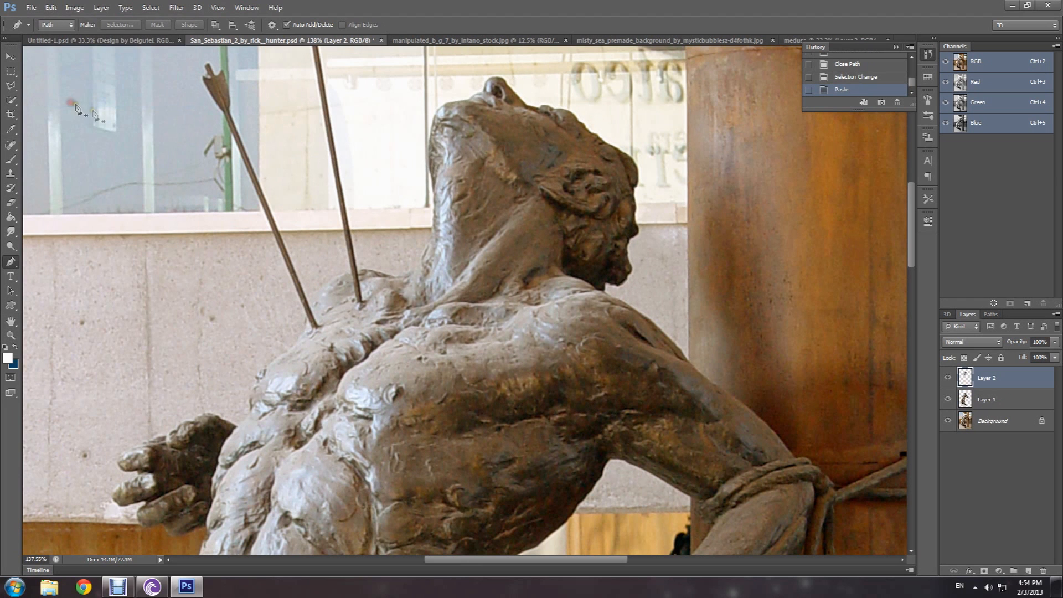
Step: Hide Layer 1 and the Background to inspect the pasted head and chest, delete Layer 2, and show Layer 1
drag(948, 399, 948, 420)
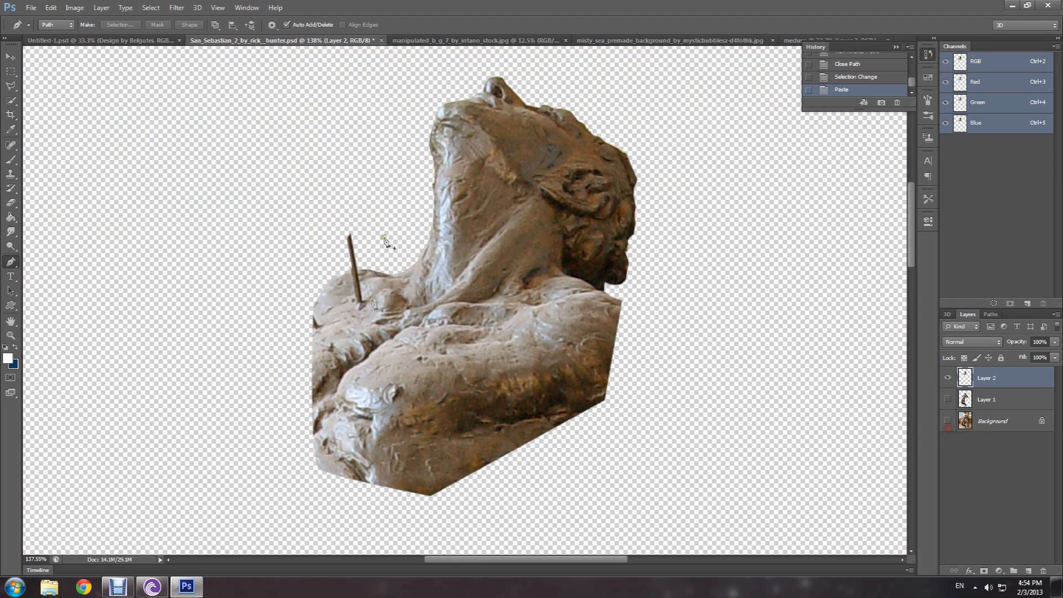
click(1016, 378)
key(Delete)
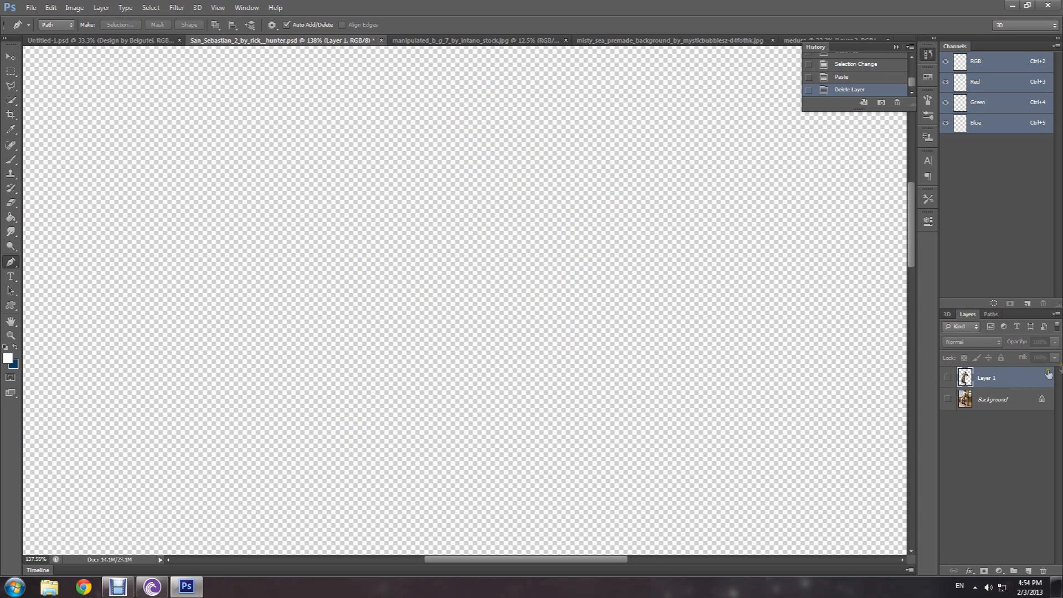
click(947, 379)
Step: Copy the entire cut-out statue from Layer 1 and paste it into the medusa document
click(10, 335)
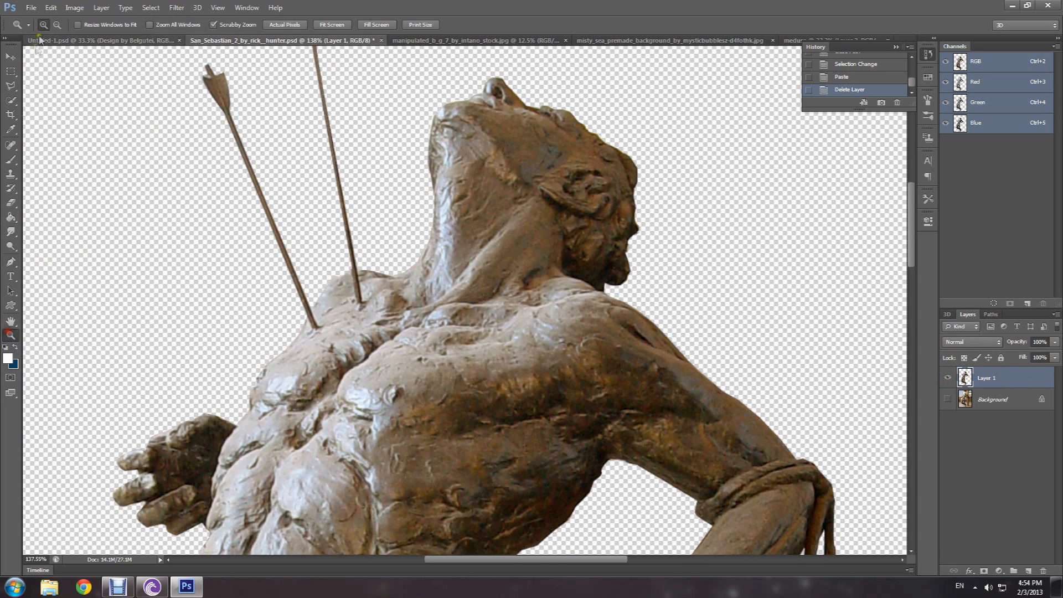
click(299, 230)
click(330, 257)
click(331, 257)
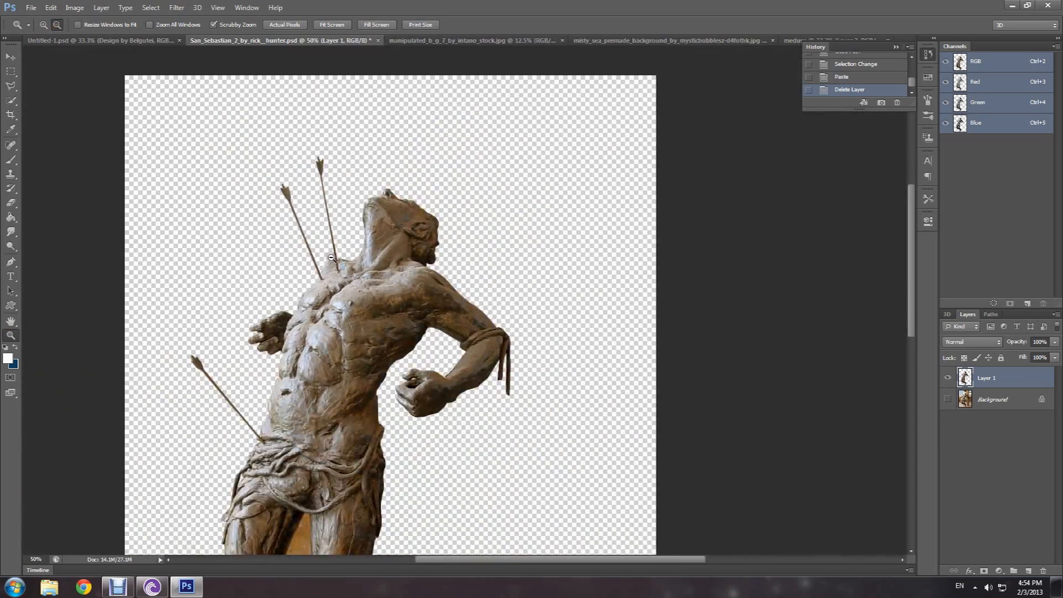
click(332, 258)
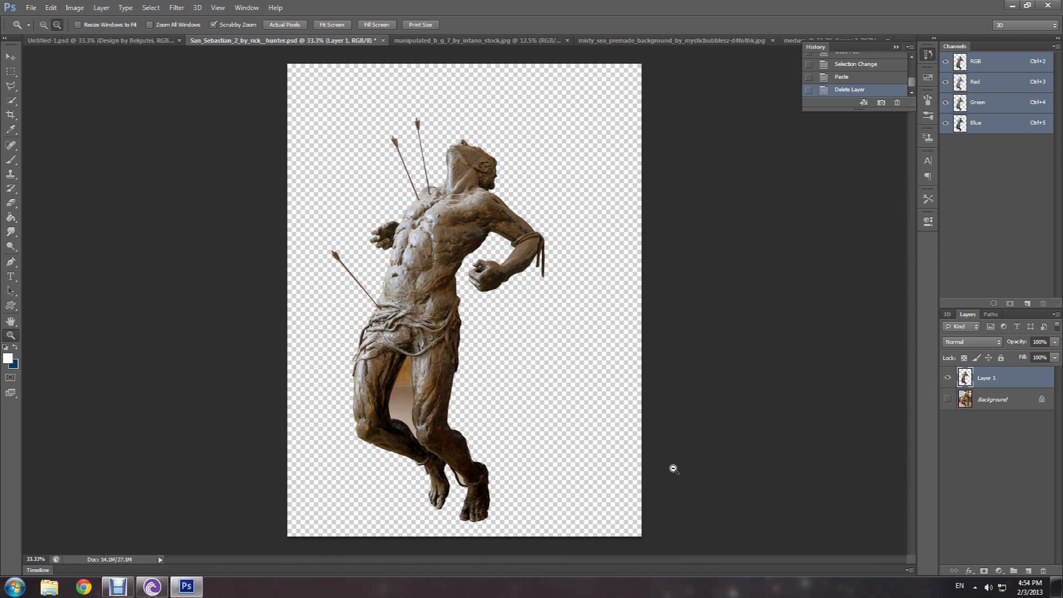
key(ctrl+a)
click(435, 40)
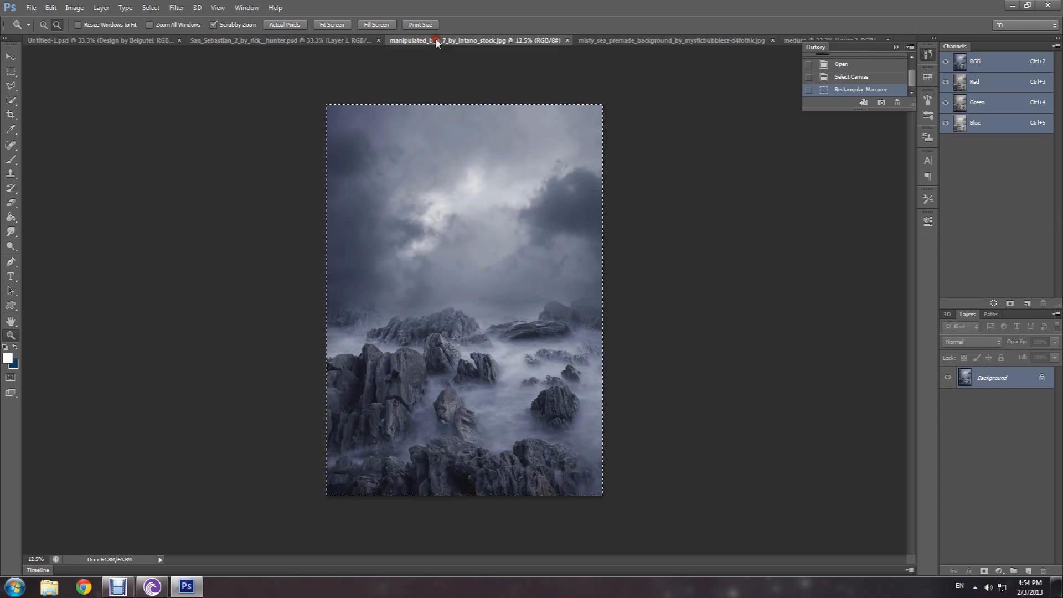
click(626, 41)
click(896, 47)
click(828, 39)
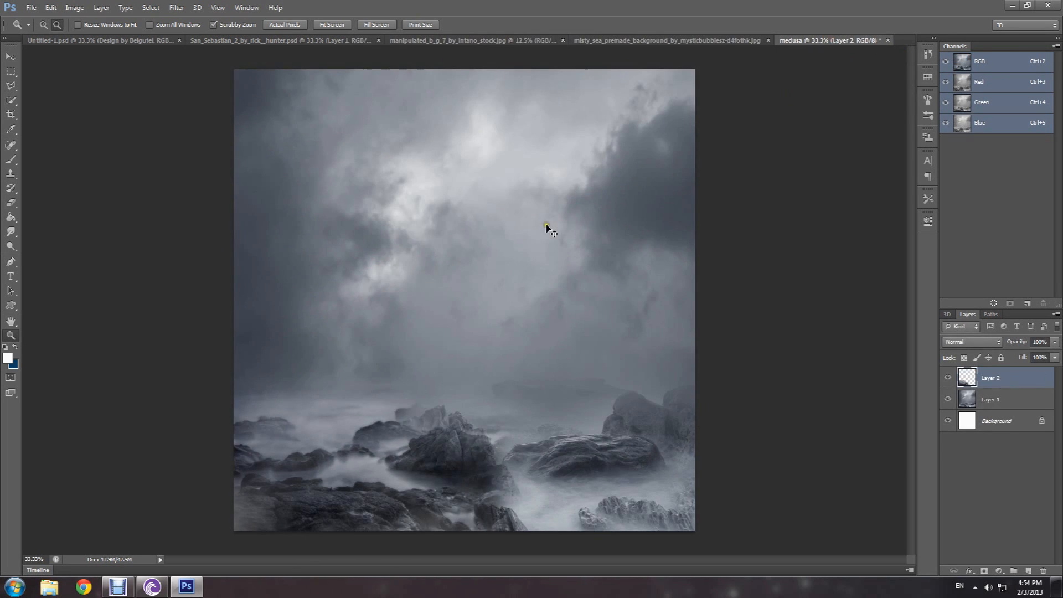
Step: Free-transform the pasted statue, scaling it down slightly and placing it near the centre above the rocks
key(ctrl+t)
drag(503, 183, 503, 192)
drag(360, 106, 373, 133)
drag(443, 180, 427, 163)
key(Return)
key(z)
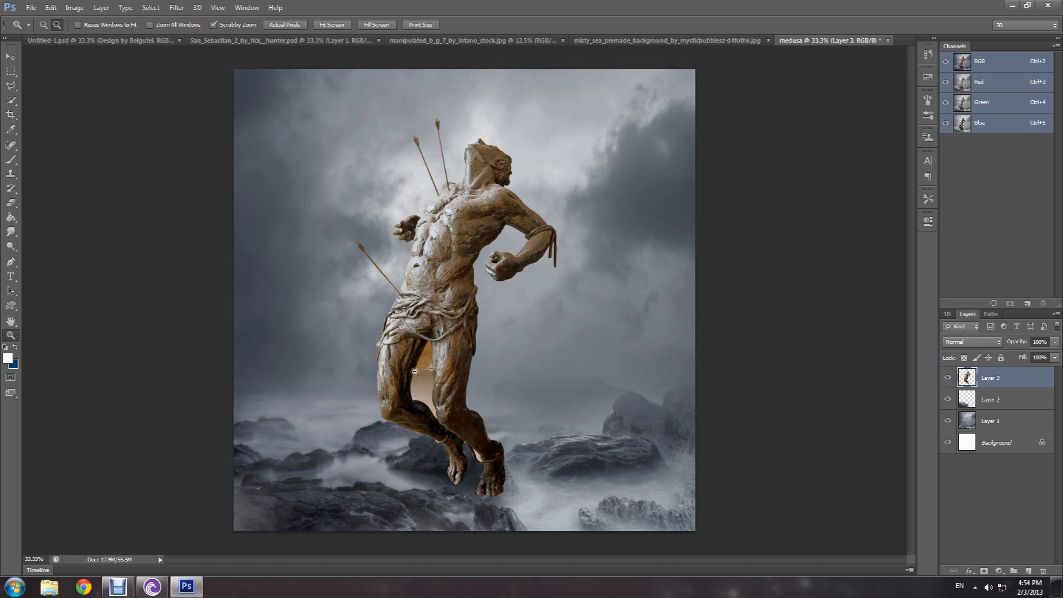
Step: Select the leftover background between the statue's thighs with the Quick Selection tool and delete it
click(417, 428)
click(434, 350)
click(10, 102)
drag(417, 297, 456, 303)
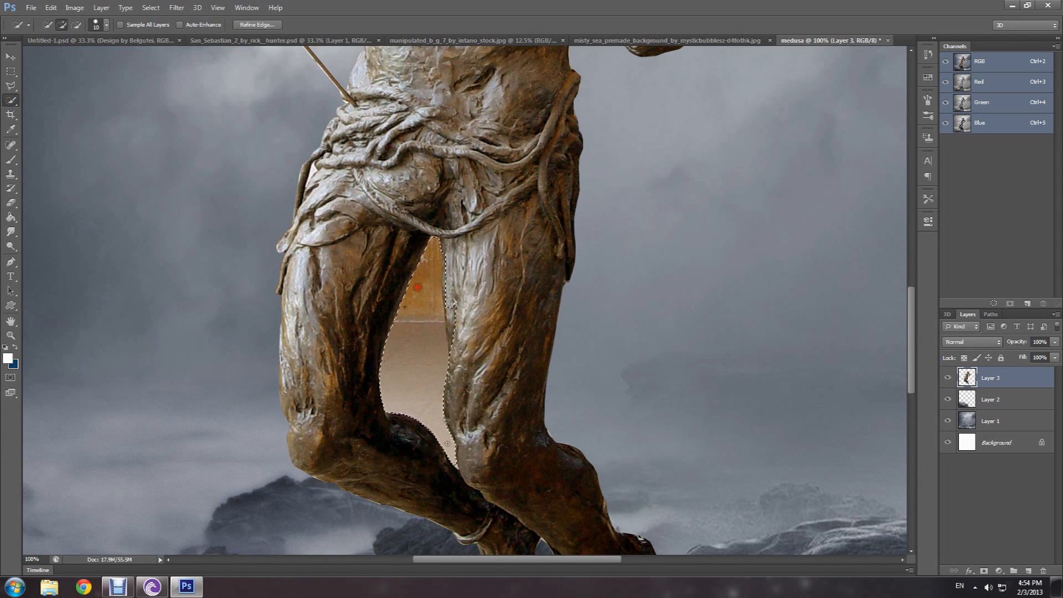
click(454, 311)
mouse_move(454, 323)
mouse_down()
mouse_move(456, 347)
mouse_move(449, 311)
mouse_move(442, 357)
mouse_up()
key(Delete)
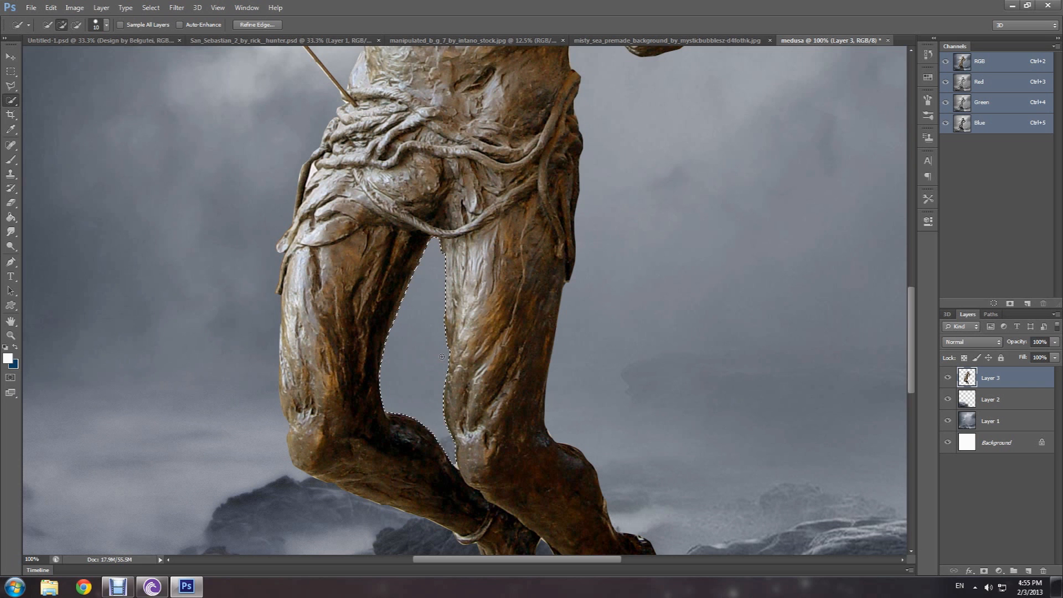
Step: Clear the selection, then select and delete the leftover background patch beside the statue's ankle rope
scroll(433, 422, down, 3)
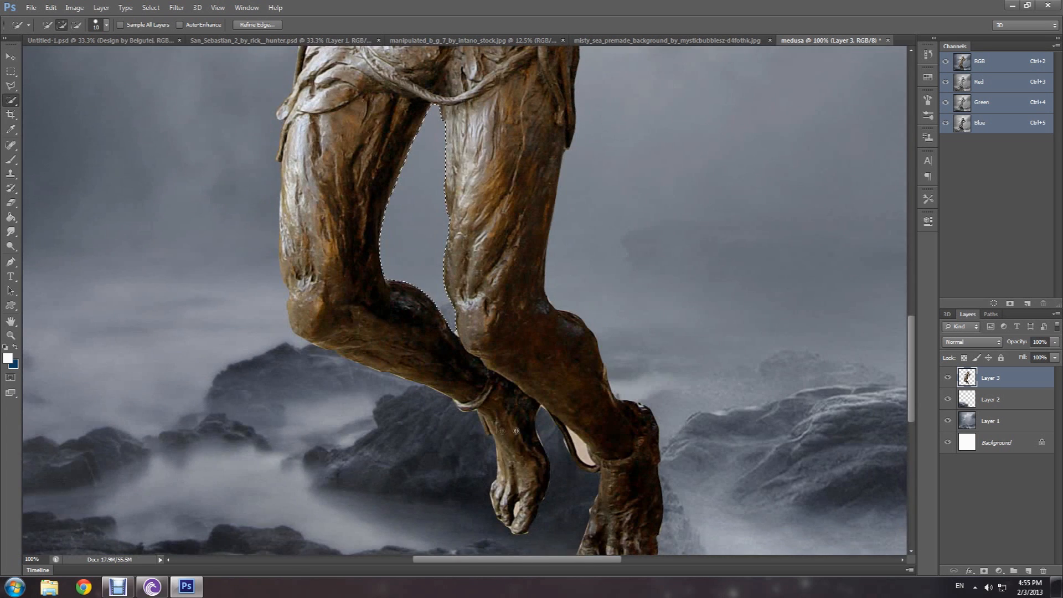
click(585, 456)
key(ctrl+d)
click(585, 456)
key(Delete)
Step: Erase the leftover background fringe along the bent forearm and wrist above the fist with a small hard eraser
scroll(574, 465, up, 7)
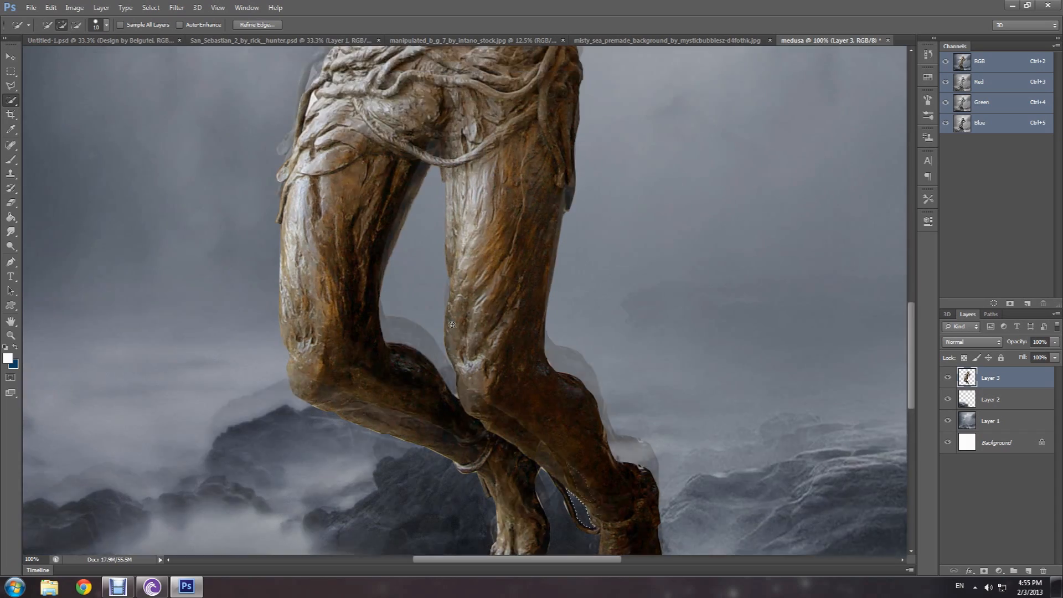
scroll(429, 352, up, 5)
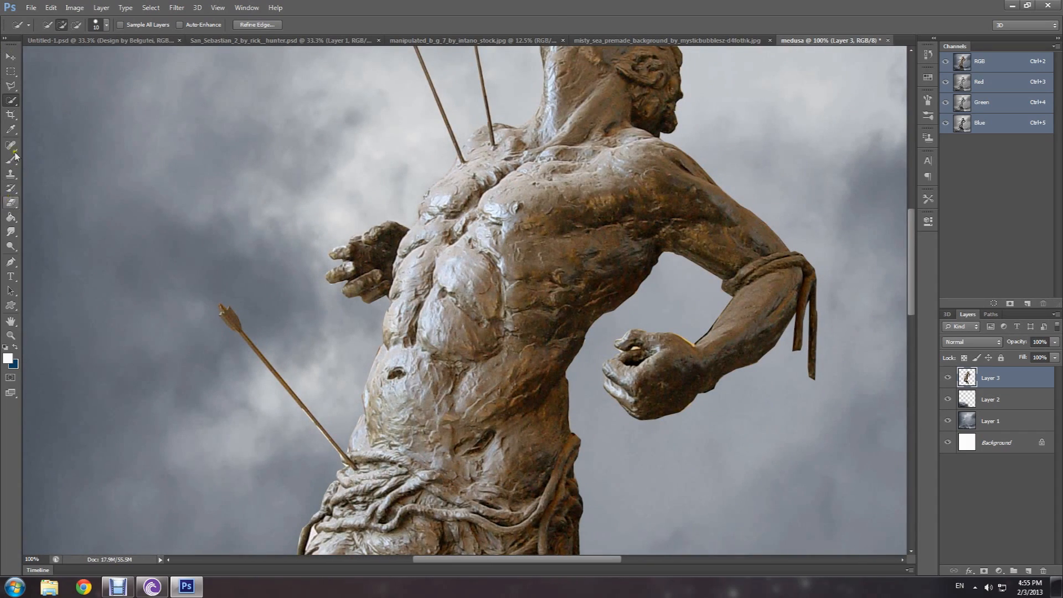
key(b)
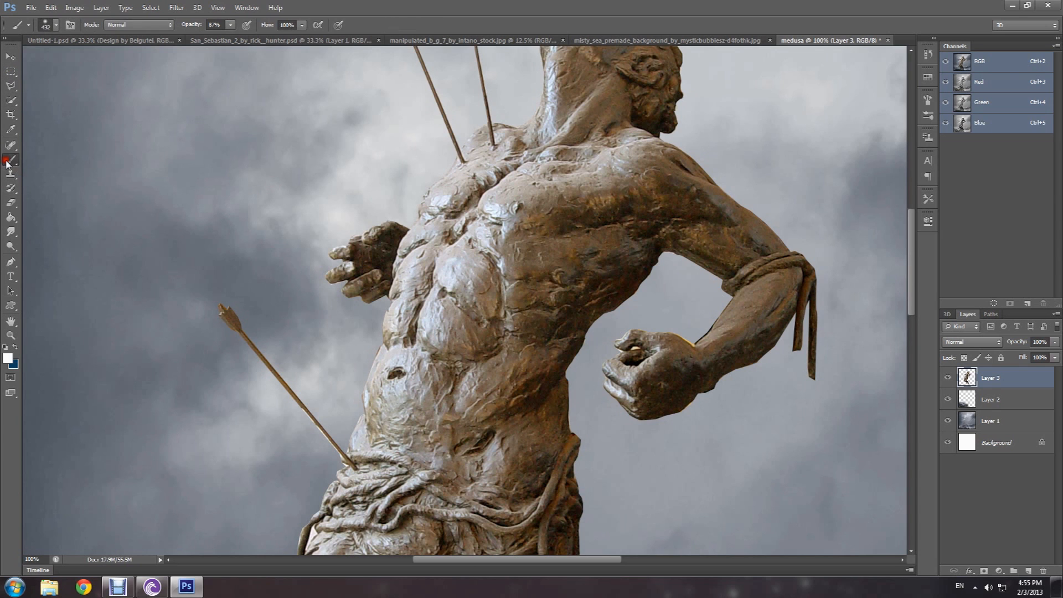
click(11, 202)
right_click(676, 249)
click(701, 273)
double_click(737, 341)
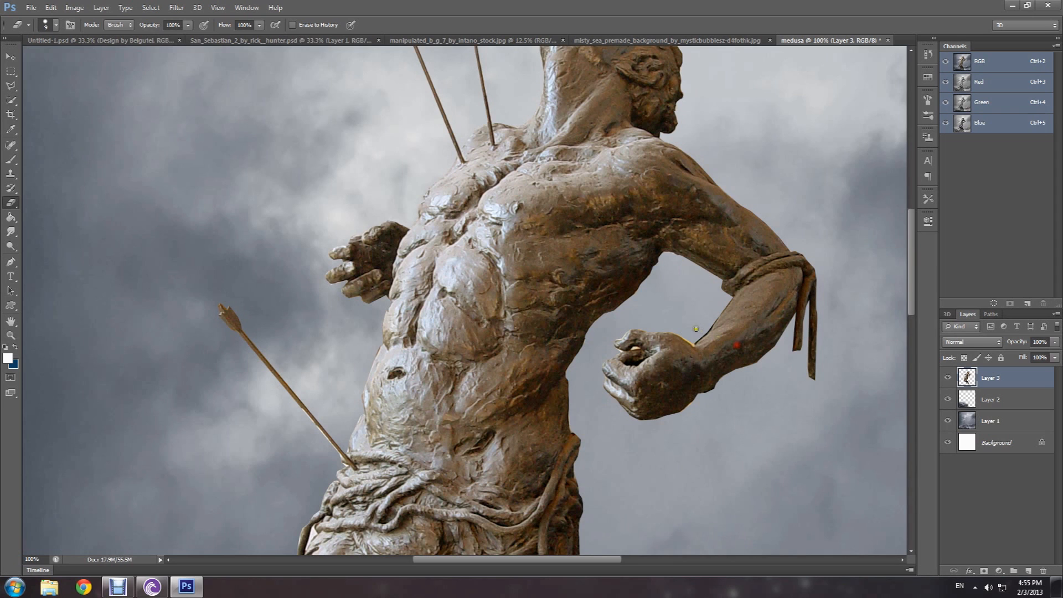
click(693, 341)
drag(693, 342, 676, 331)
click(707, 327)
drag(709, 327, 693, 342)
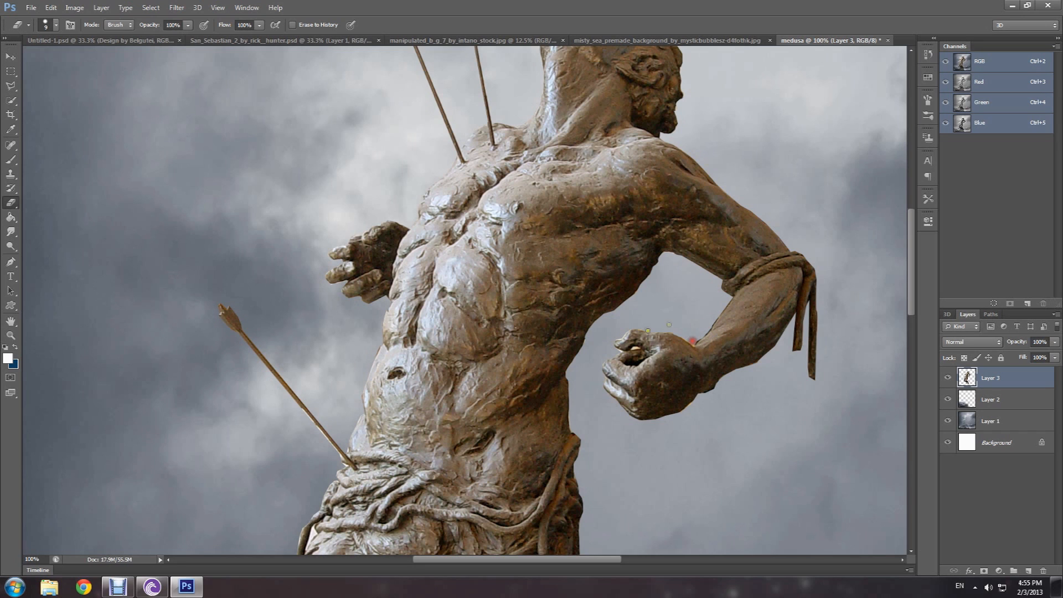
Step: Reduce the eraser to 4 px at 100% hardness and erase the background inside the fist's opening
right_click(637, 348)
drag(655, 276, 654, 276)
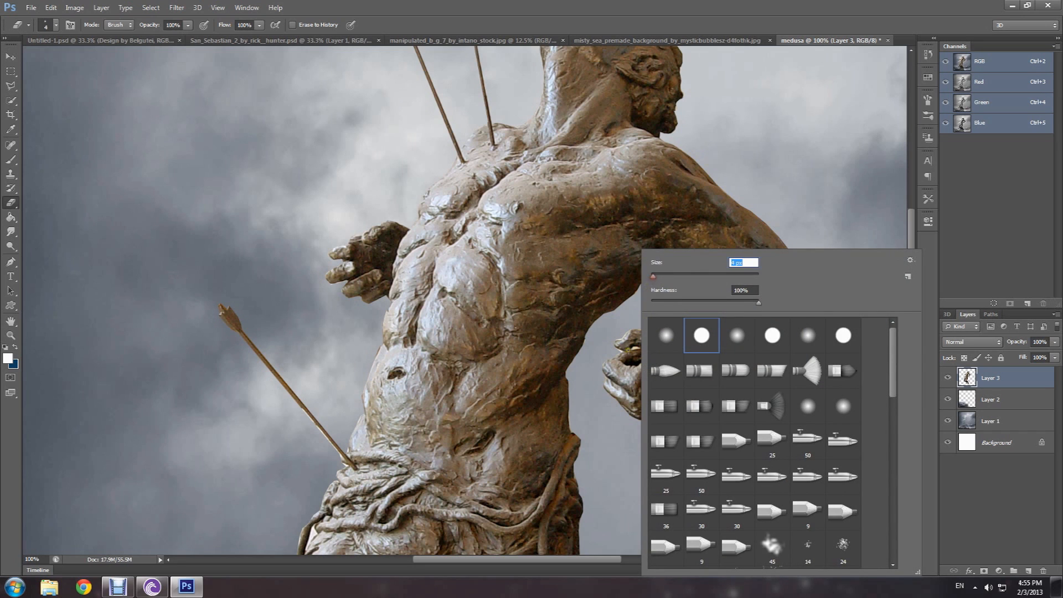
click(636, 347)
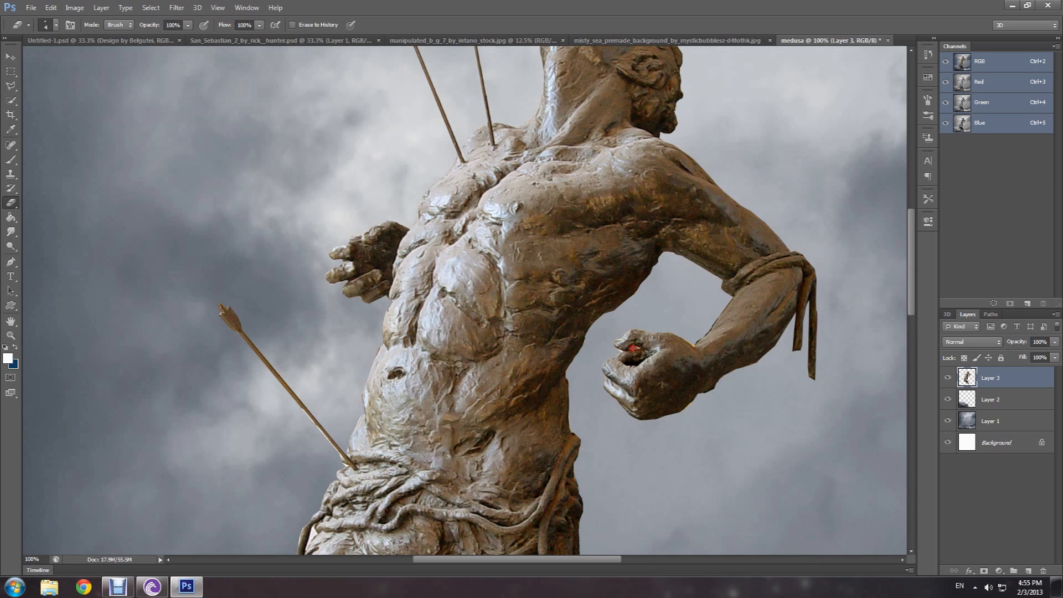
Step: Compare the statue's size and placement in the full medusa image with the finished design in Untitled-1.psd
scroll(633, 348, down, 3)
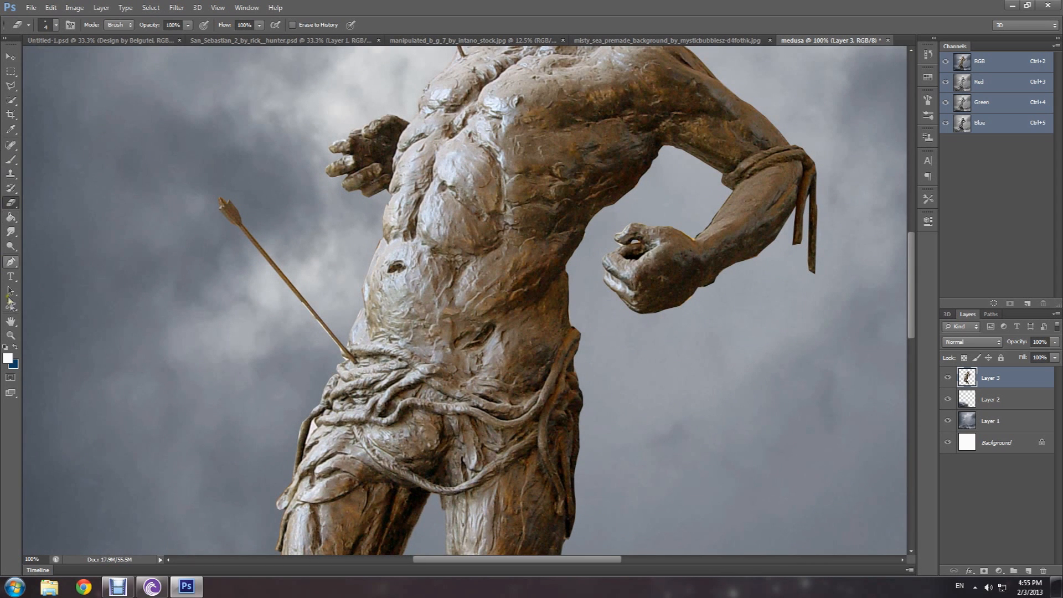
click(11, 335)
click(56, 25)
click(361, 209)
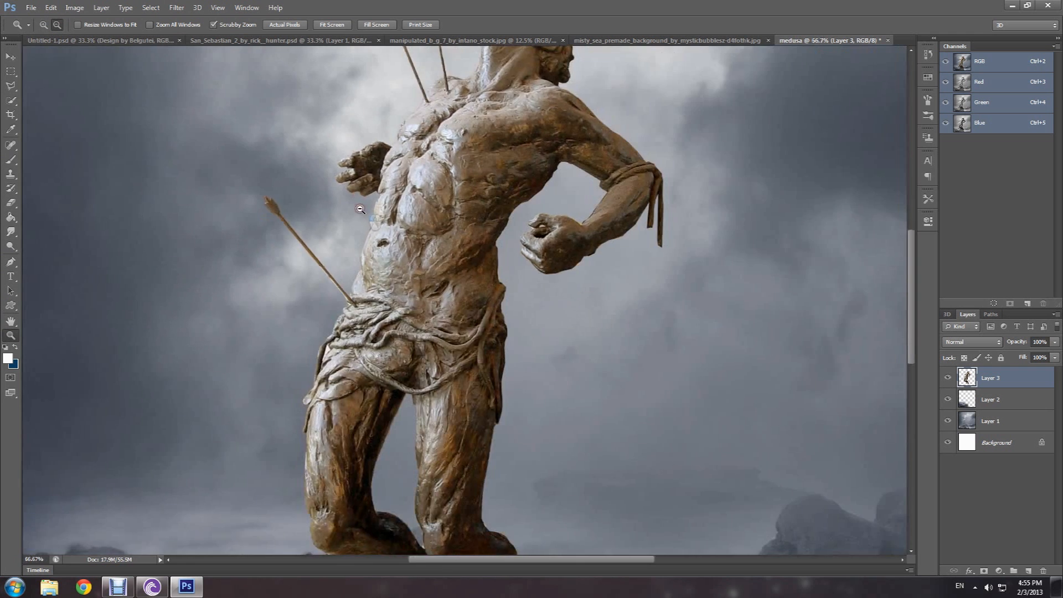
click(360, 209)
click(361, 210)
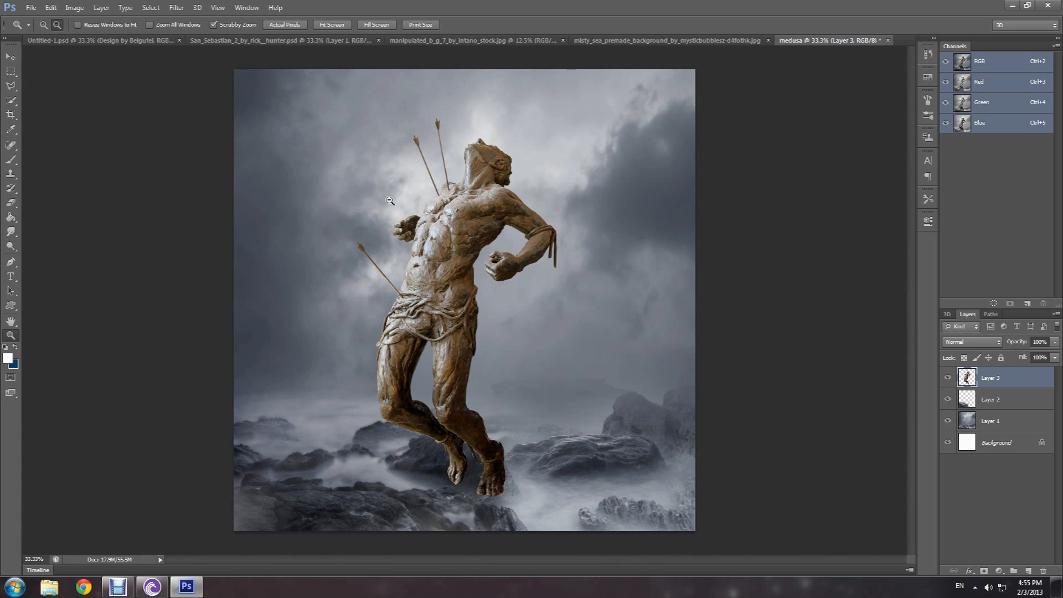
click(101, 40)
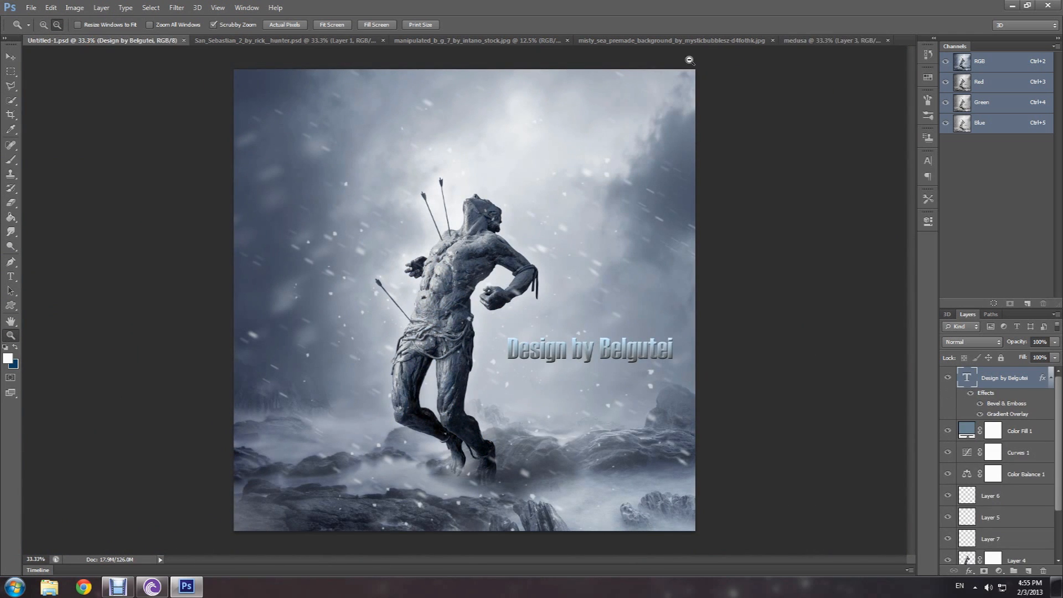
click(800, 40)
Step: Scale the statue down further with Free Transform and shift it slightly so it floats just above the rocks
key(ctrl+t)
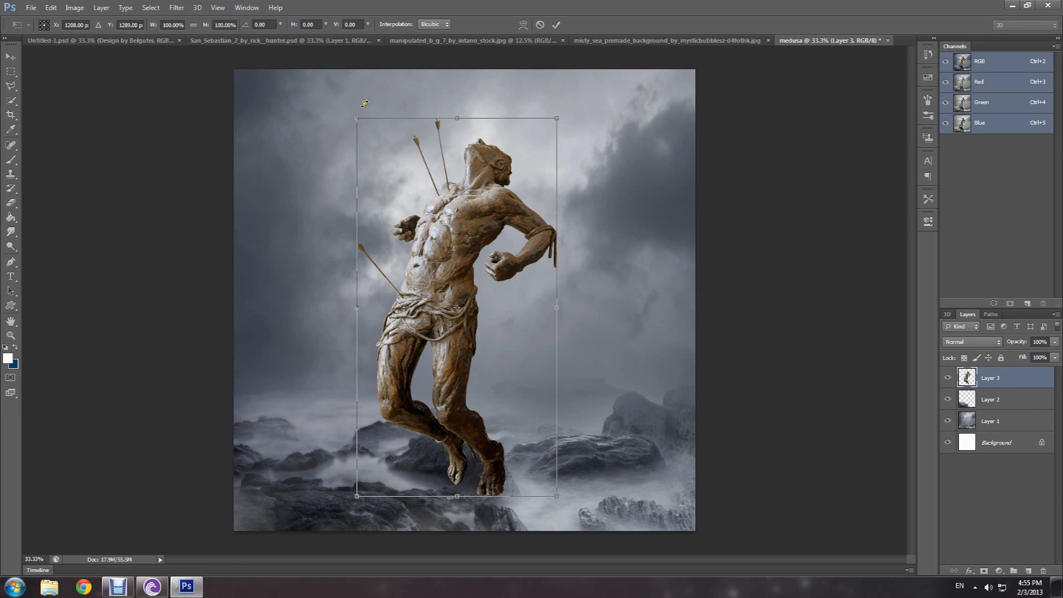
drag(357, 114, 379, 165)
mouse_move(437, 242)
mouse_down()
mouse_move(414, 241)
mouse_move(428, 245)
mouse_up()
key(Return)
key(z)
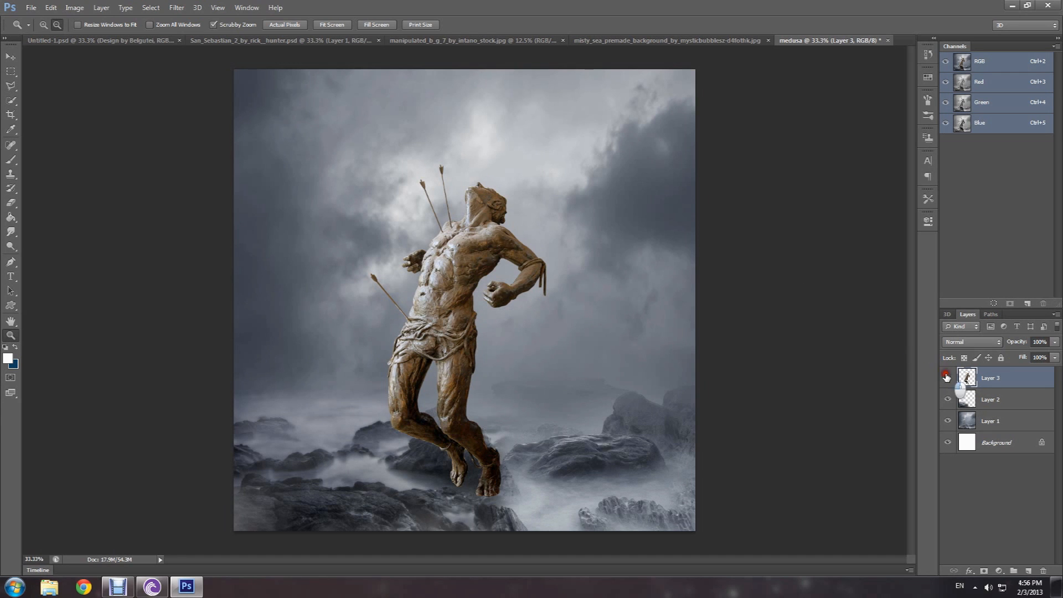
Step: Hide the statue on Layer 3 and apply Brightness/Contrast to Layer 2 with brightness 5 and contrast -26
click(947, 378)
click(988, 399)
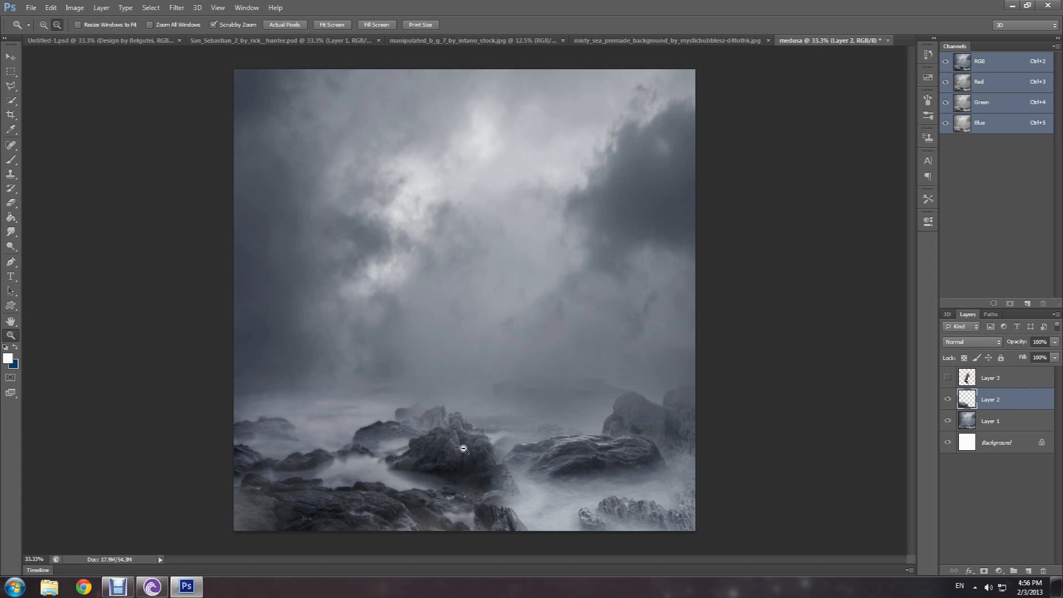
click(76, 8)
mouse_move(90, 36)
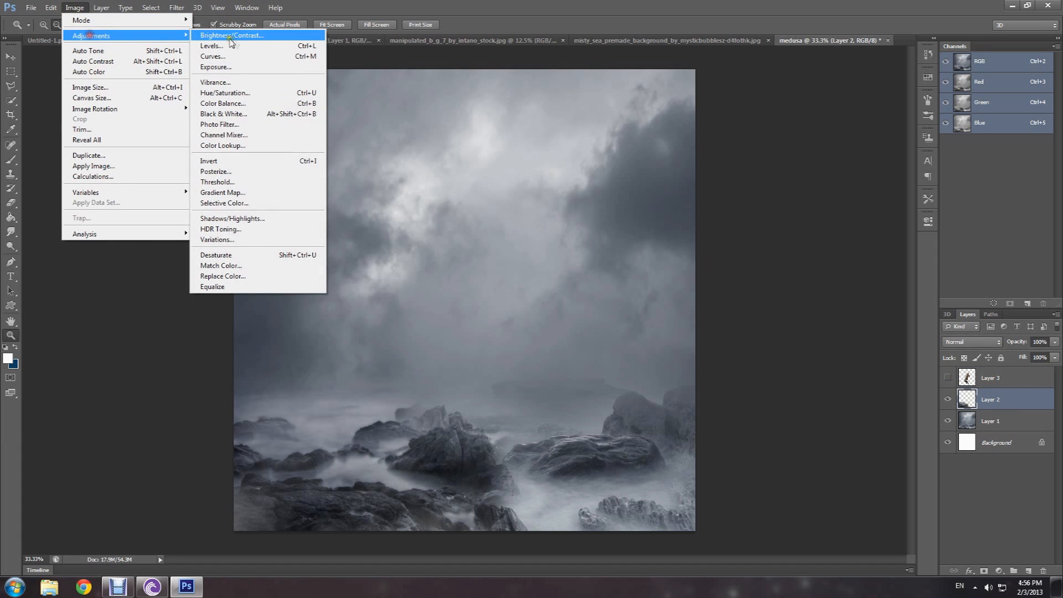
click(232, 35)
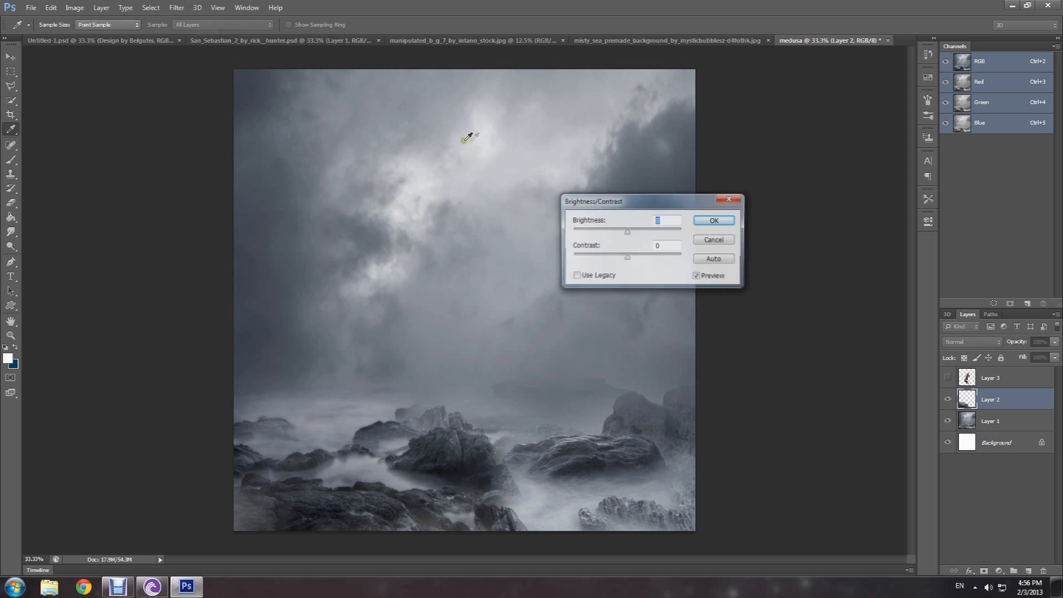
drag(602, 205, 519, 165)
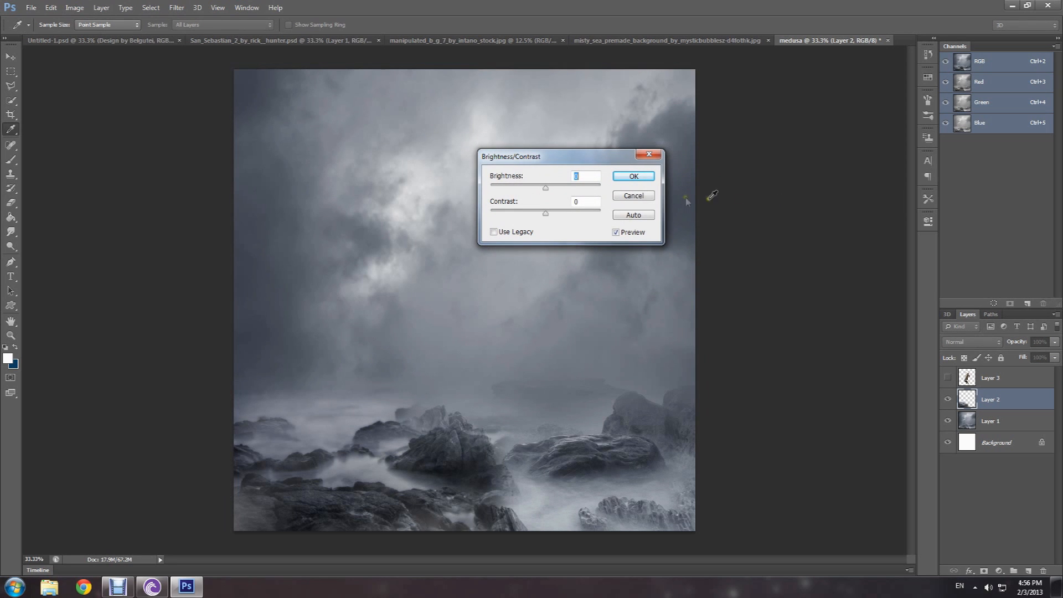
mouse_move(596, 201)
mouse_down()
mouse_move(602, 208)
mouse_move(274, 222)
mouse_up()
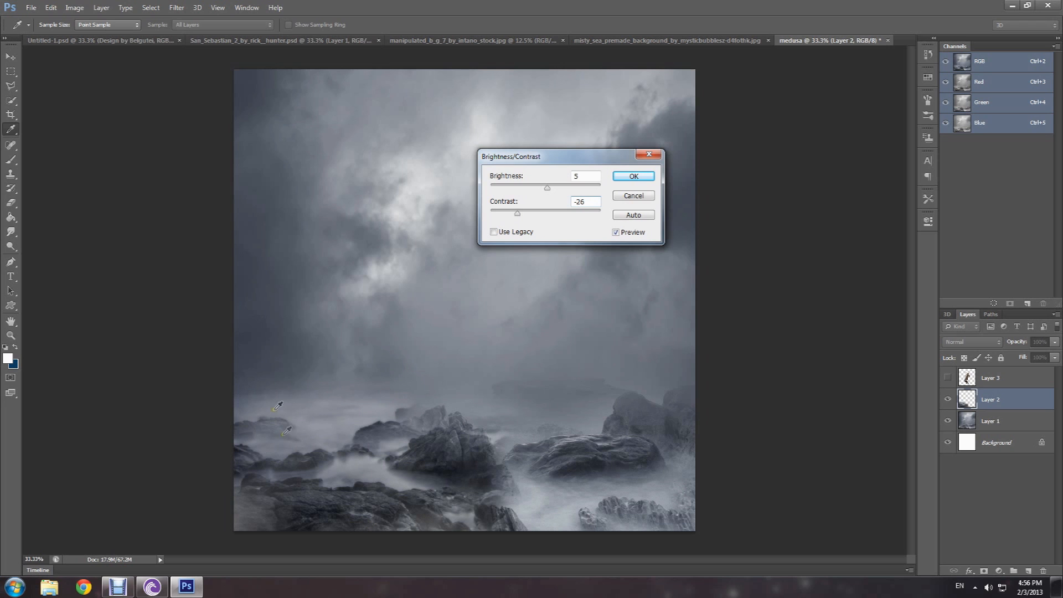
click(632, 176)
key(z)
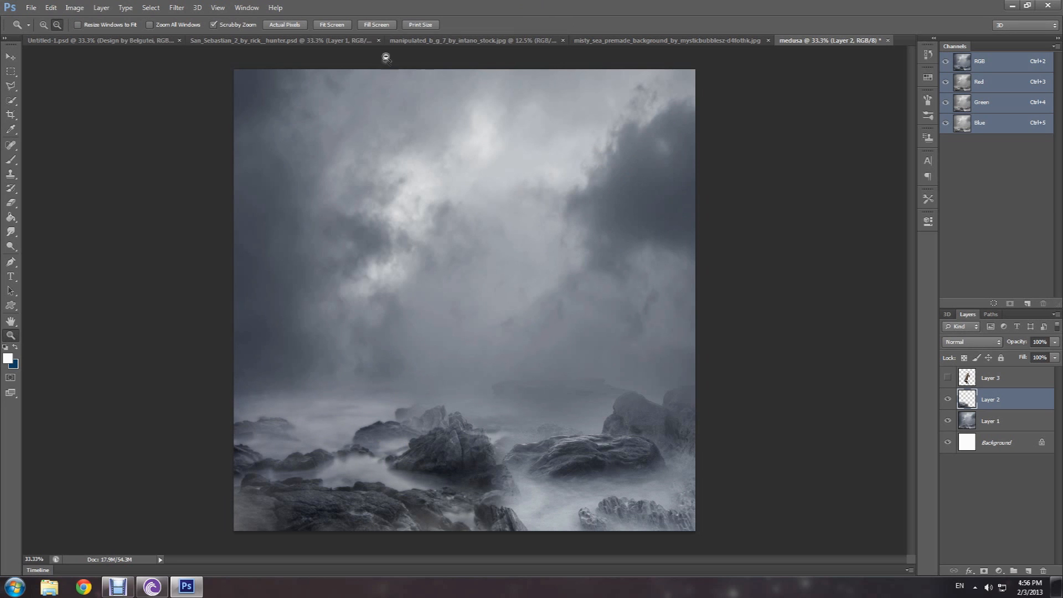
Step: Add a new layer above Layer 2 and set a soft white brush to 1500 px, 0% hardness and 35% opacity
click(11, 160)
right_click(390, 215)
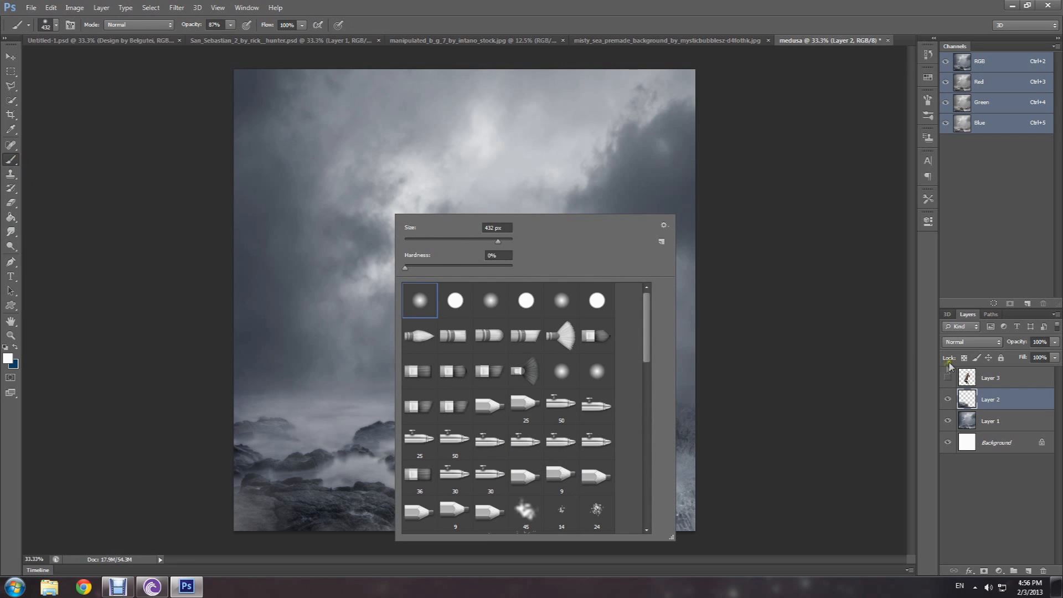
click(990, 400)
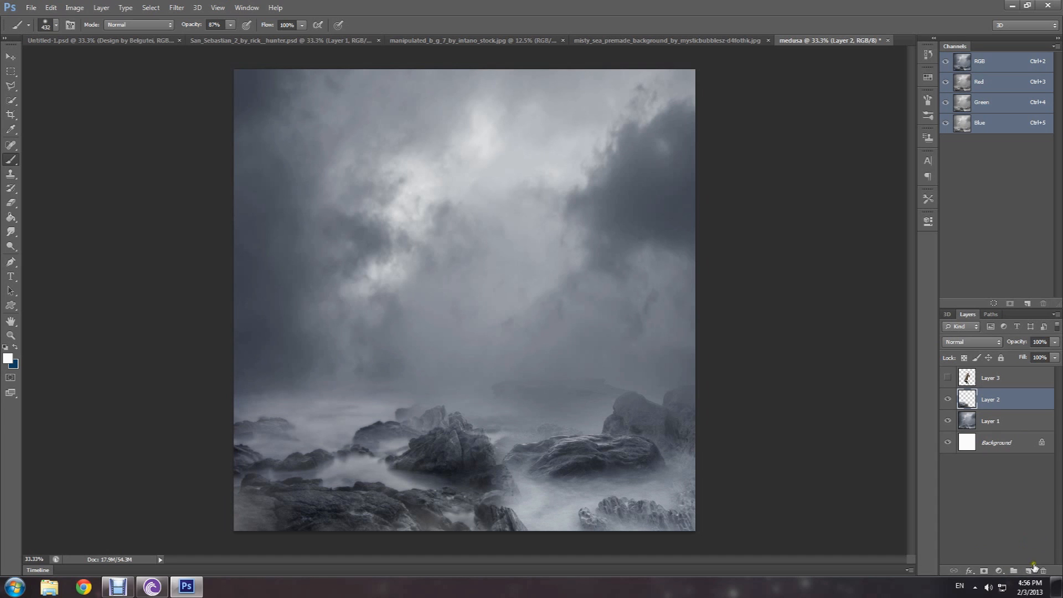
click(1027, 571)
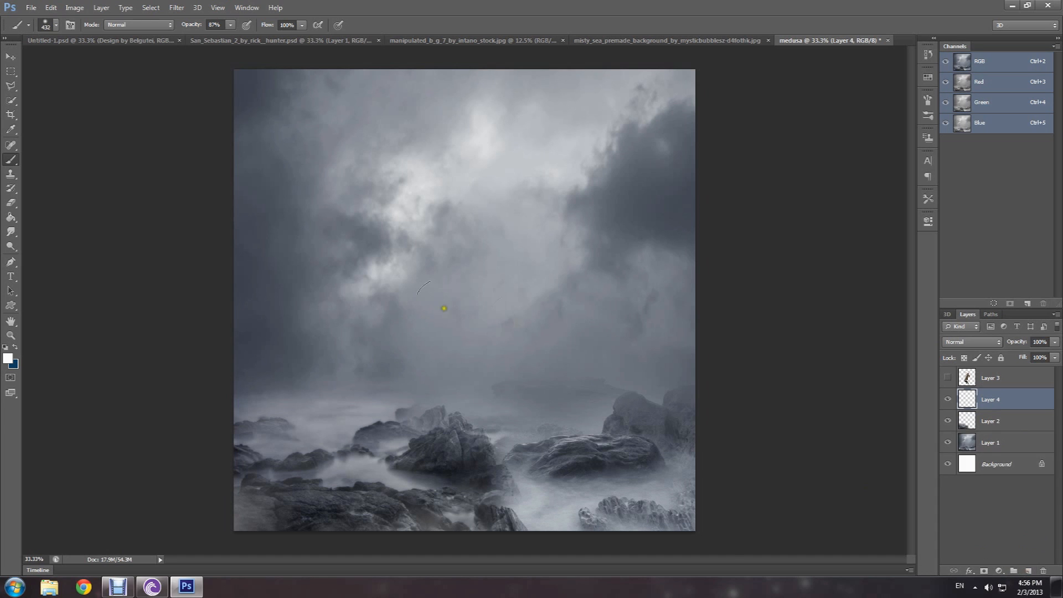
right_click(444, 308)
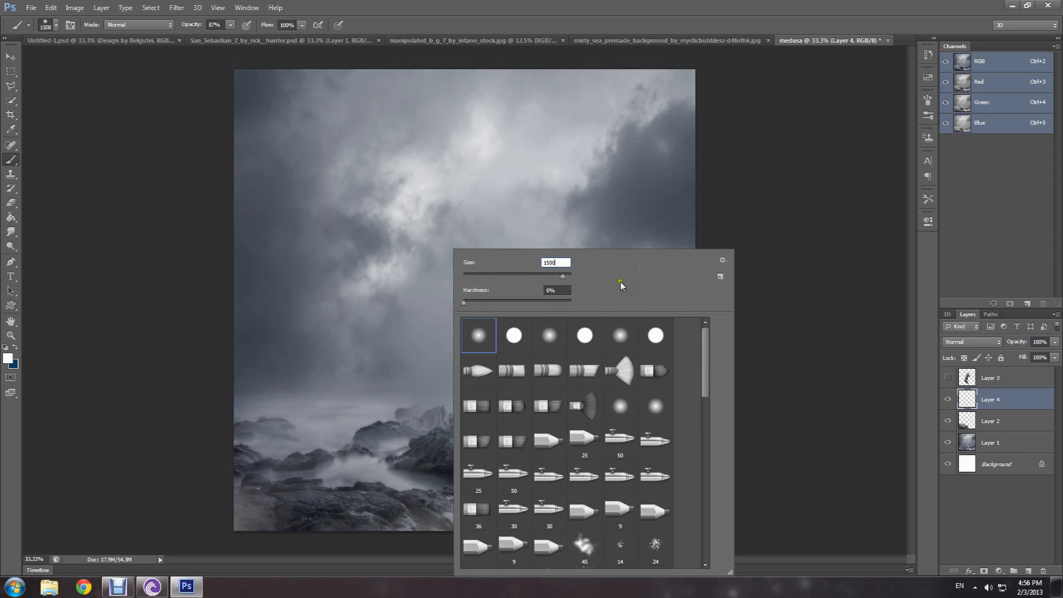
click(473, 5)
click(229, 25)
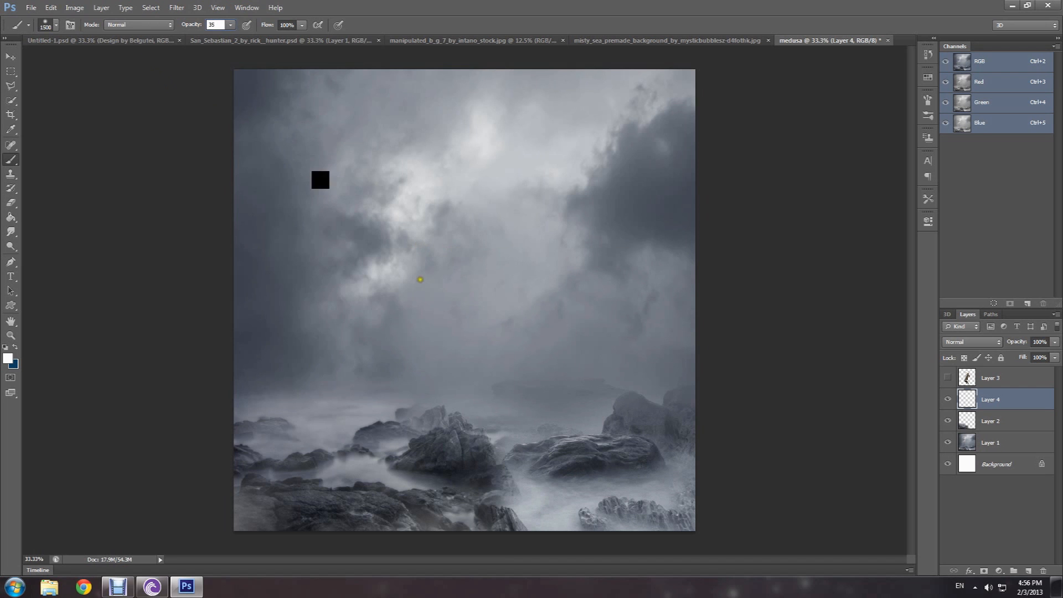
Step: Paint a soft white misty glow on Layer 4 around the centre of the sky and above the rocks
click(465, 252)
click(463, 252)
key(ctrl+z)
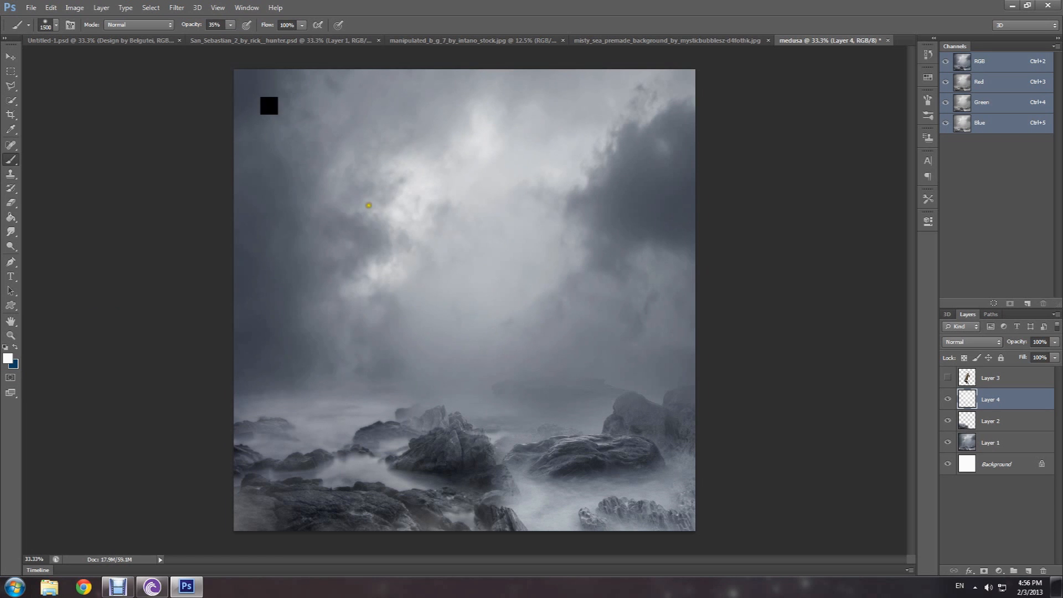
click(367, 209)
click(553, 190)
click(541, 368)
click(429, 368)
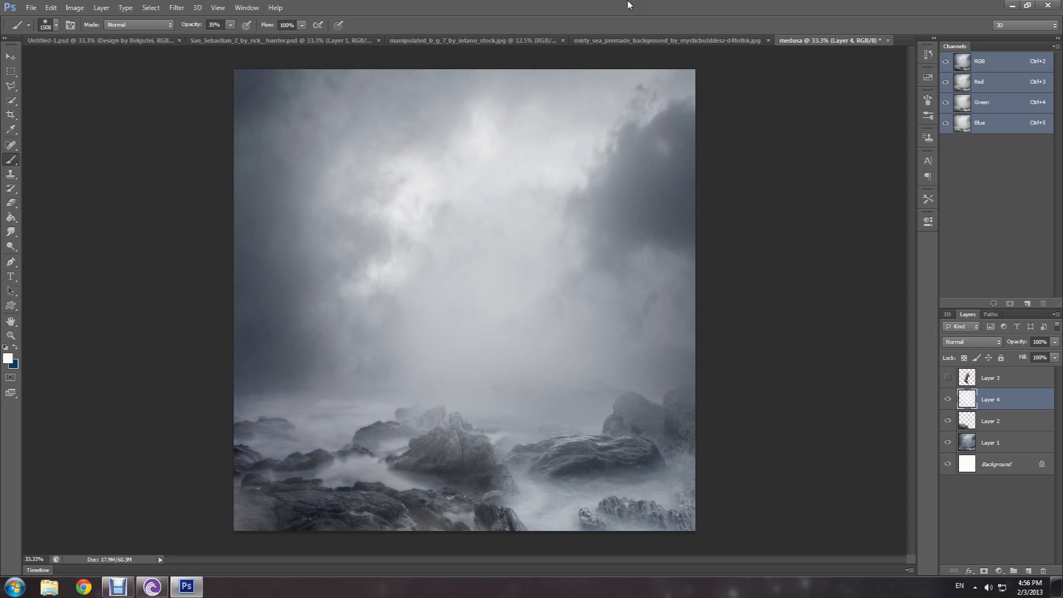
Step: Group Layer 4, Layer 2 and Layer 1 and name the group BG
shift+click(994, 444)
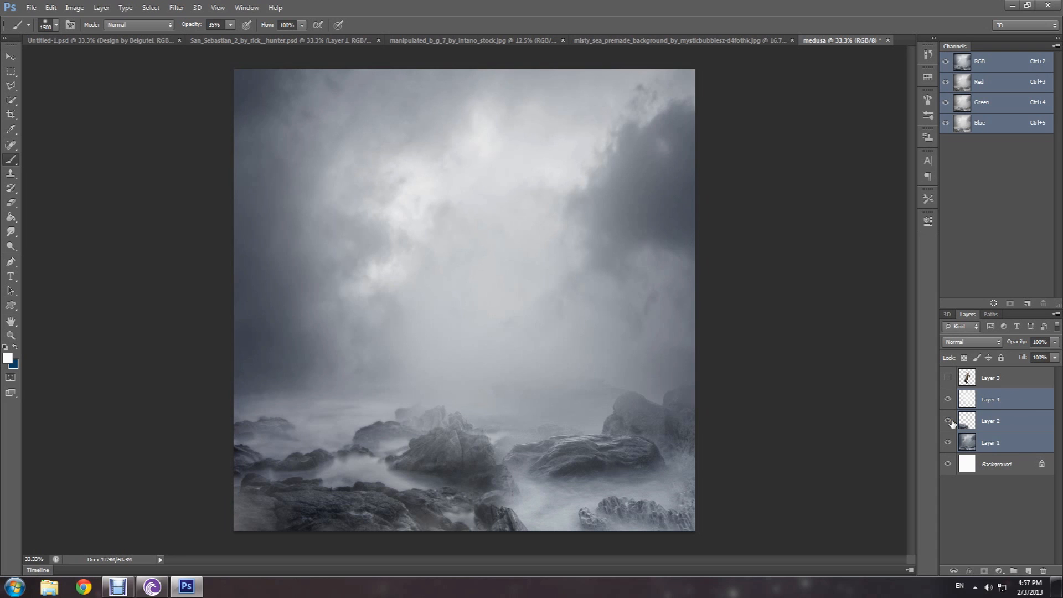
key(ctrl+g)
double_click(990, 395)
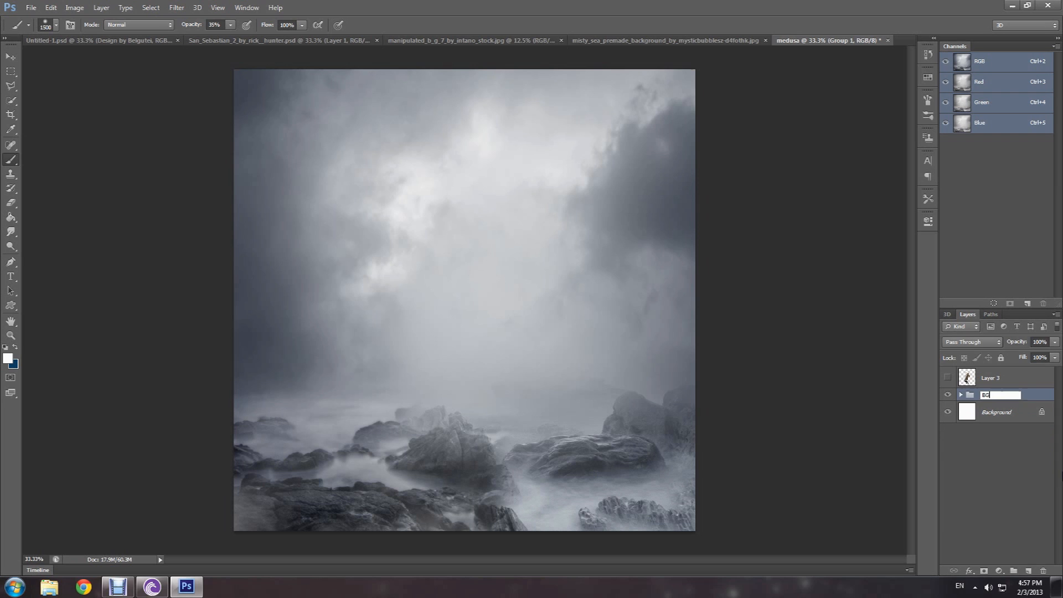
click(945, 529)
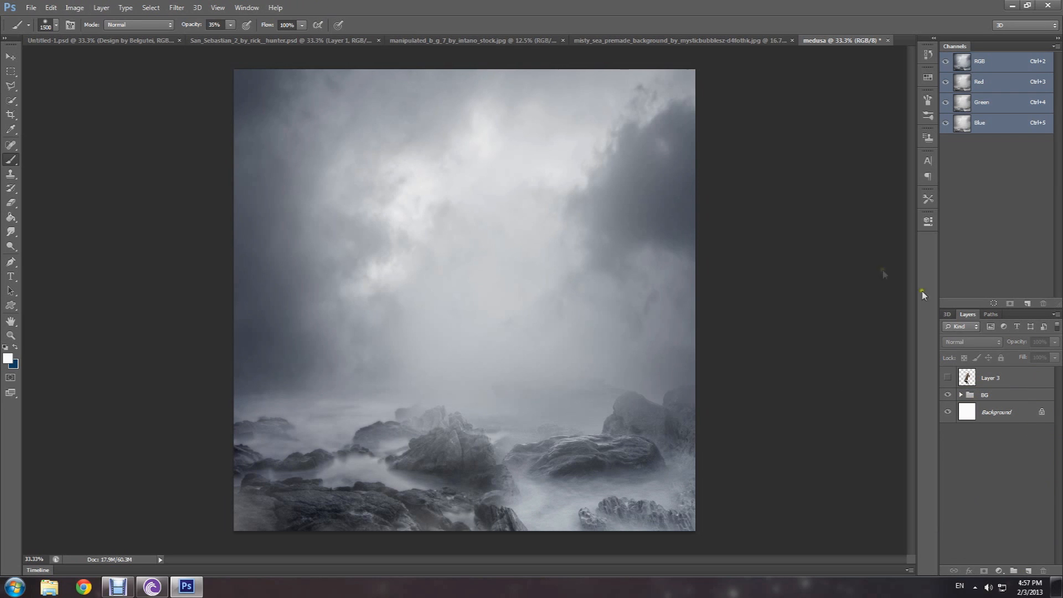
Step: Show the statue on Layer 3 and apply Hue/Saturation with hue -180, saturation -63 and lightness -7
click(948, 376)
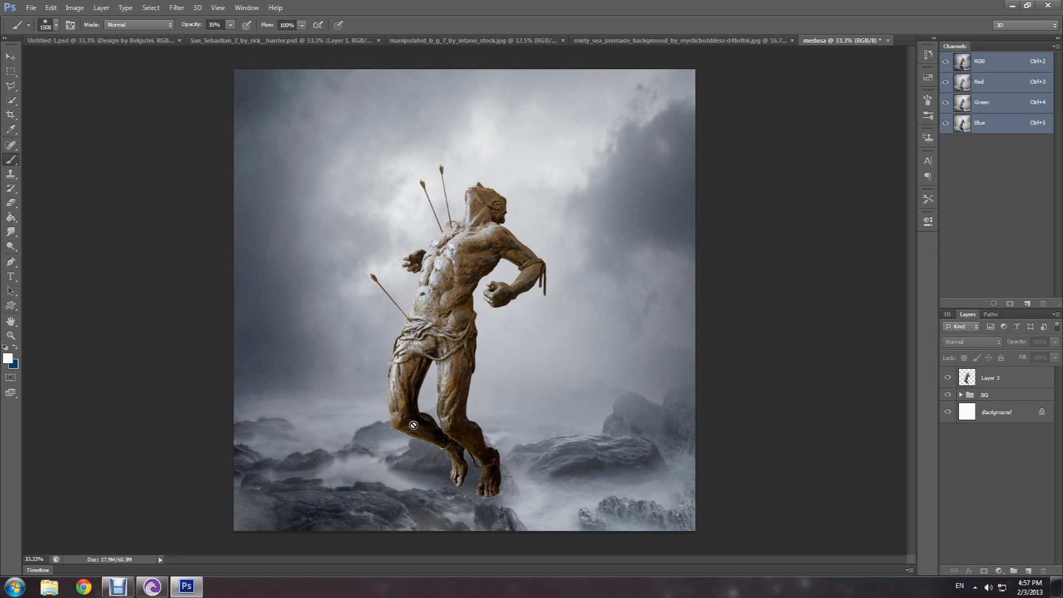
click(992, 376)
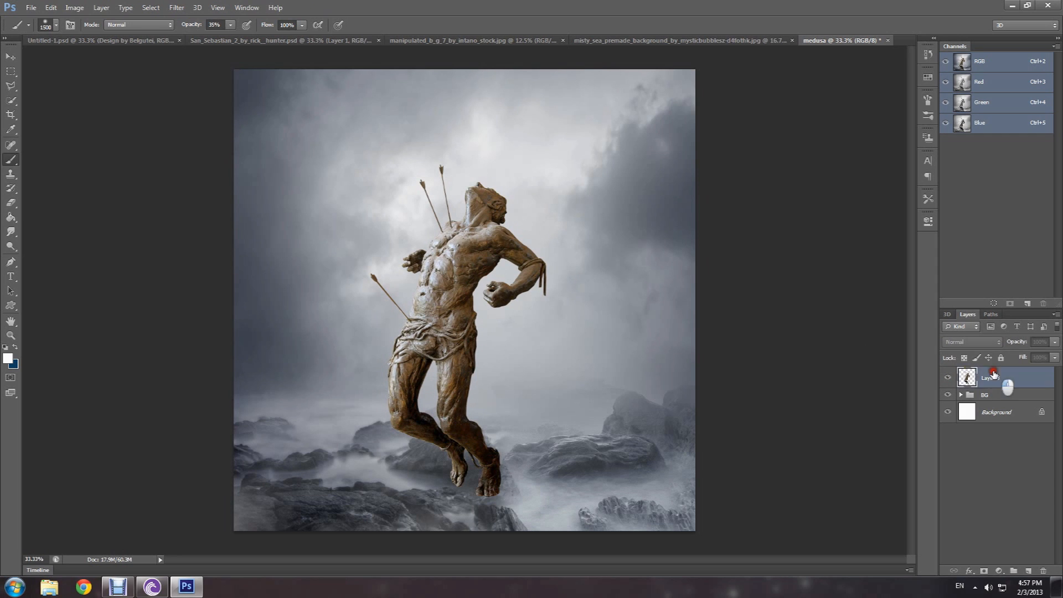
key(ctrl+u)
drag(430, 178, 667, 164)
drag(656, 235, 601, 242)
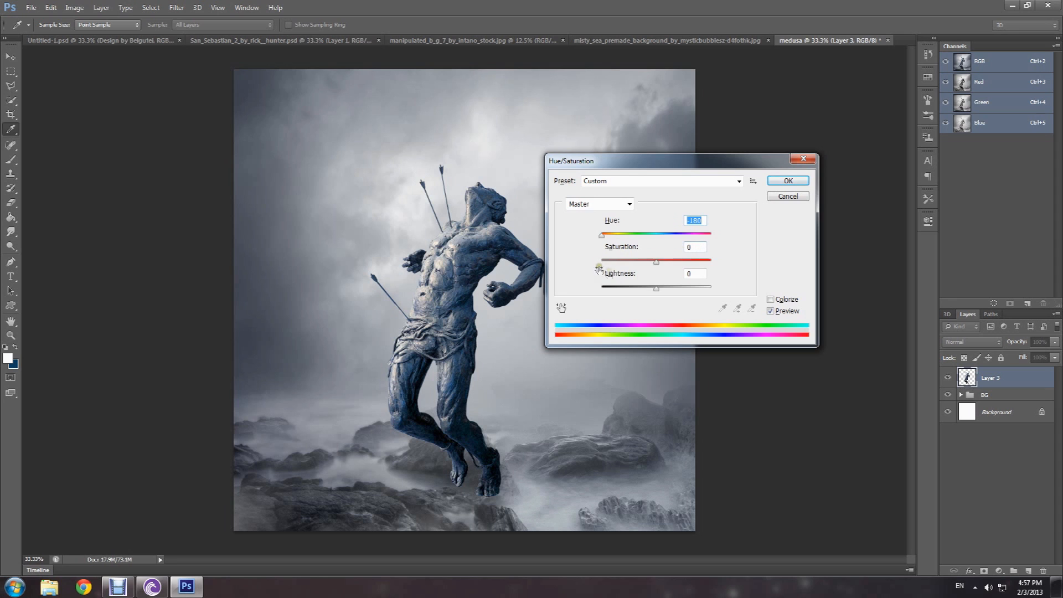
drag(656, 261, 622, 266)
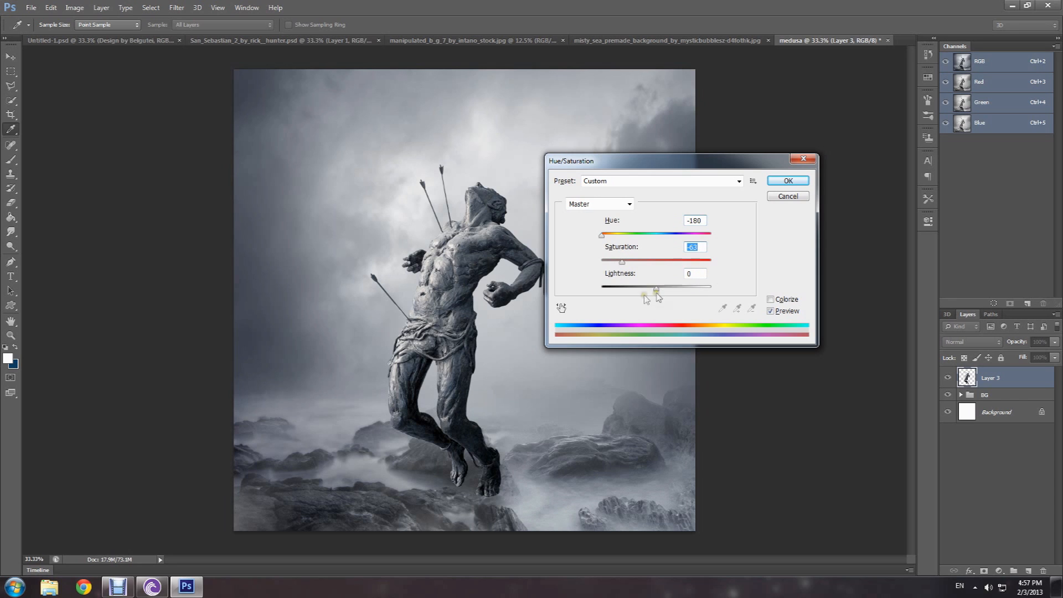
click(603, 277)
drag(605, 280, 601, 280)
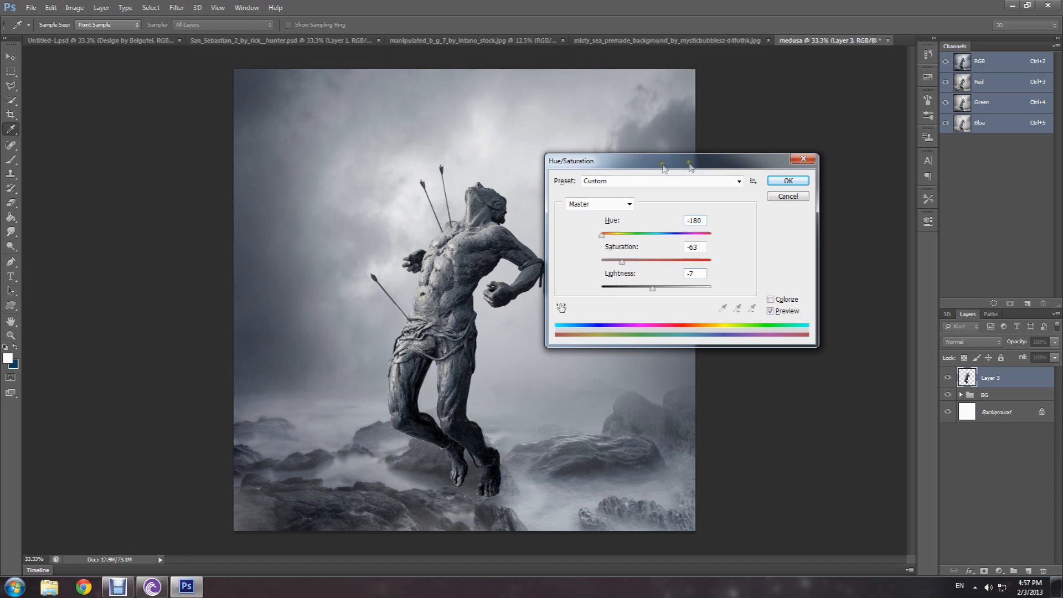
click(785, 181)
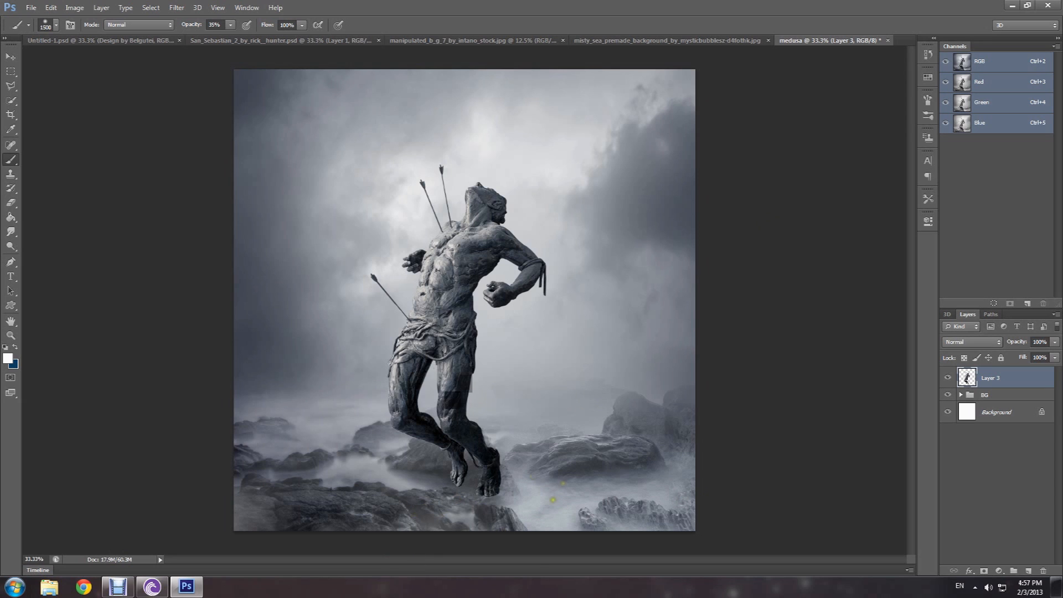
Step: With the statue's Layer 3 active, set the soft brush to 114 px for working on the feet
click(1007, 379)
click(10, 202)
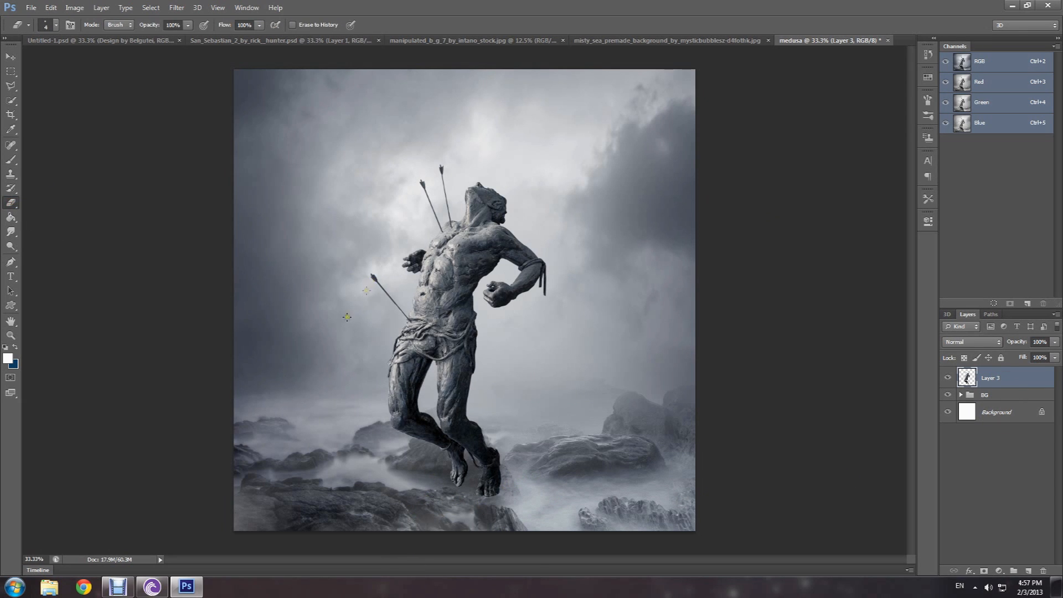
click(10, 336)
click(514, 475)
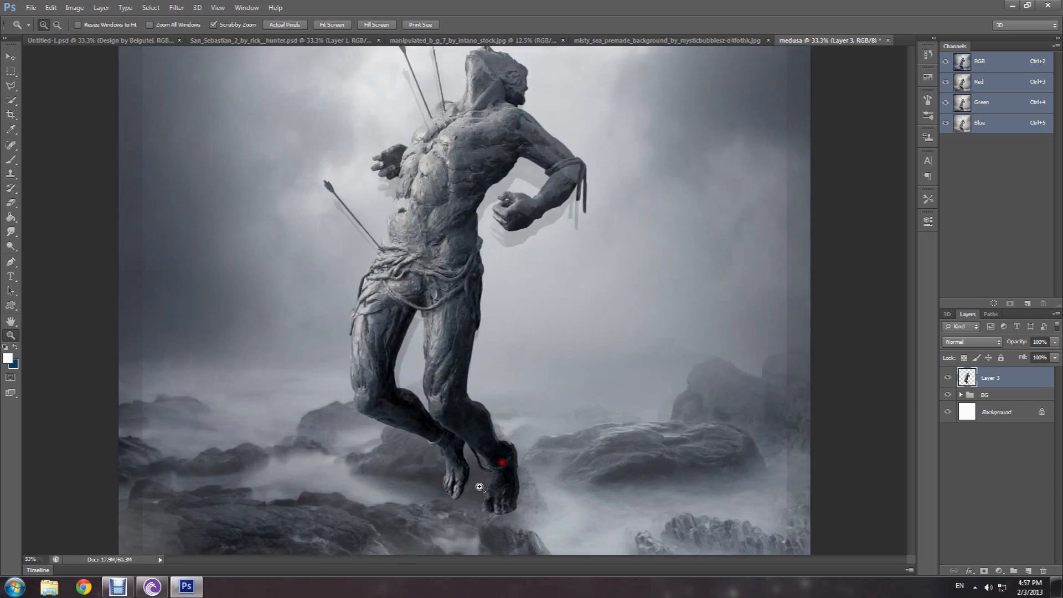
click(502, 471)
scroll(488, 463, down, 3)
click(468, 448)
scroll(454, 434, down, 3)
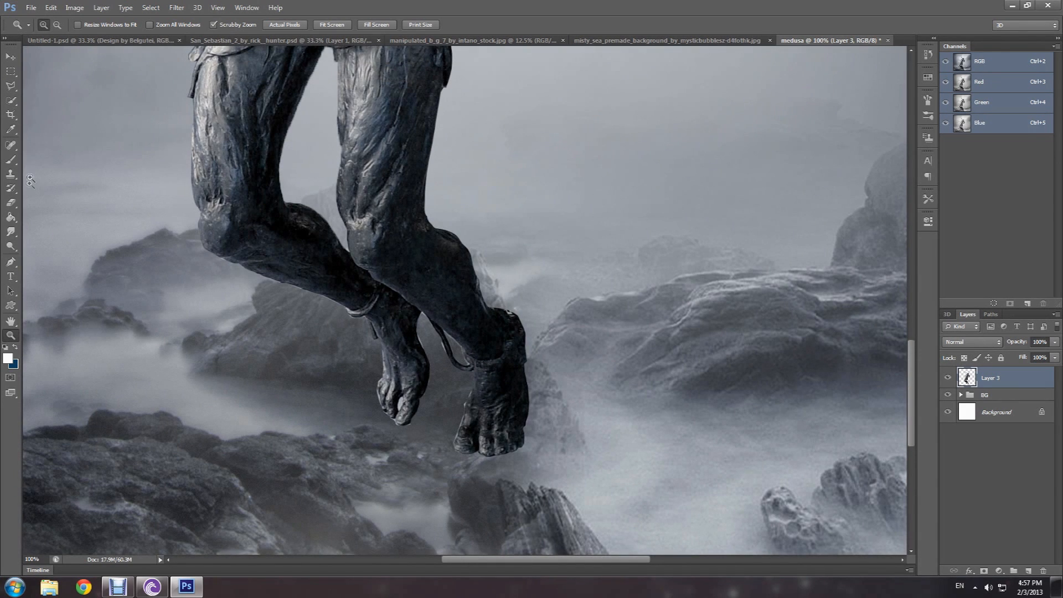
click(10, 159)
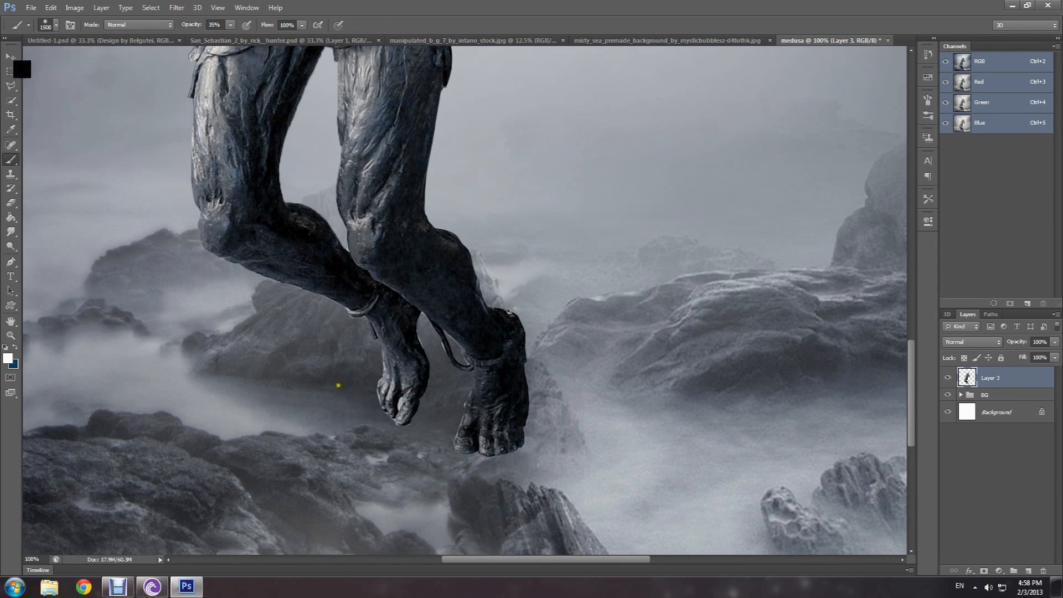
right_click(370, 279)
click(421, 275)
drag(421, 276, 417, 277)
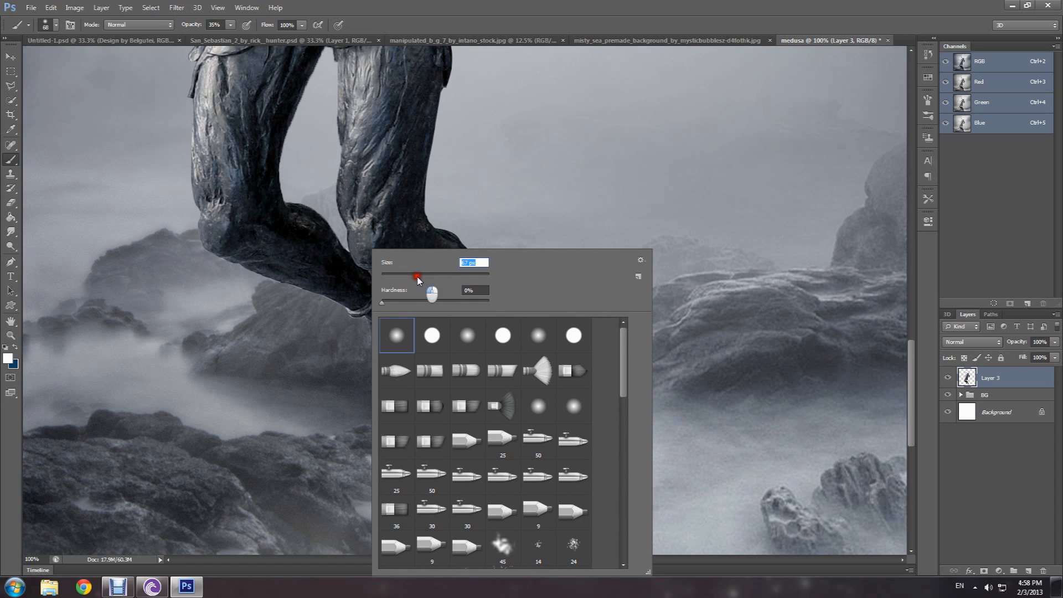
click(515, 6)
right_click(387, 409)
drag(446, 275, 453, 277)
Step: Set the Eraser to a soft 176 px tip and test it on the statue's rear foot
click(10, 203)
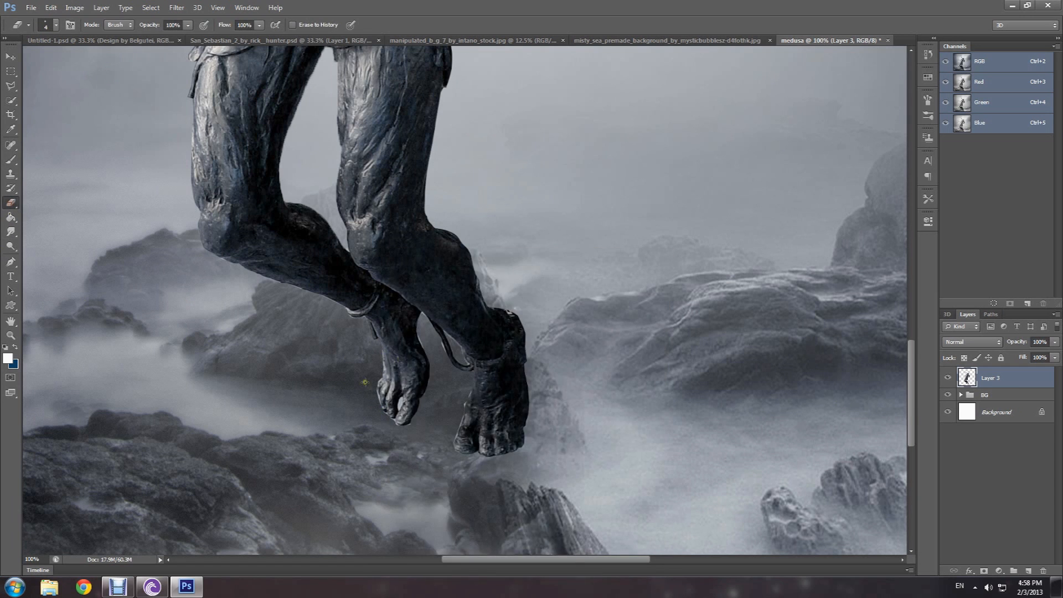
right_click(366, 382)
drag(434, 276, 457, 274)
double_click(402, 344)
click(386, 409)
key(ctrl+z)
Step: Try erasing the toes of the statue's front foot at 45% eraser opacity
click(186, 25)
drag(186, 37, 156, 37)
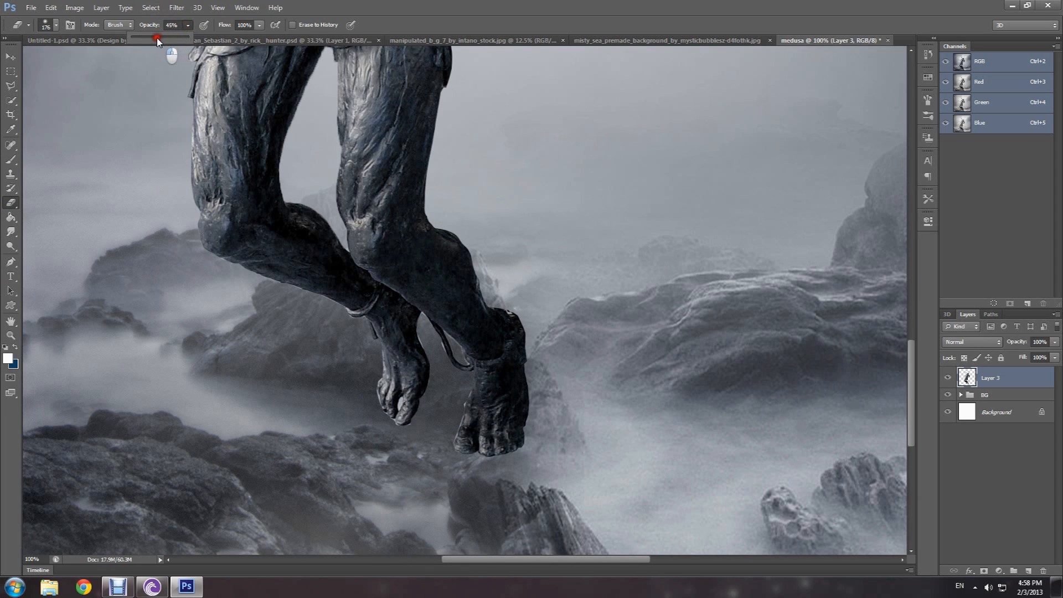
click(485, 447)
key(ctrl+z)
click(479, 456)
key(ctrl+z)
Step: Lower the eraser opacity to 12% and lightly fade the toes of both feet
click(188, 25)
drag(189, 37, 170, 40)
mouse_move(490, 447)
mouse_down()
mouse_move(526, 453)
mouse_move(472, 452)
mouse_move(503, 458)
mouse_move(491, 437)
mouse_up()
drag(371, 404, 374, 444)
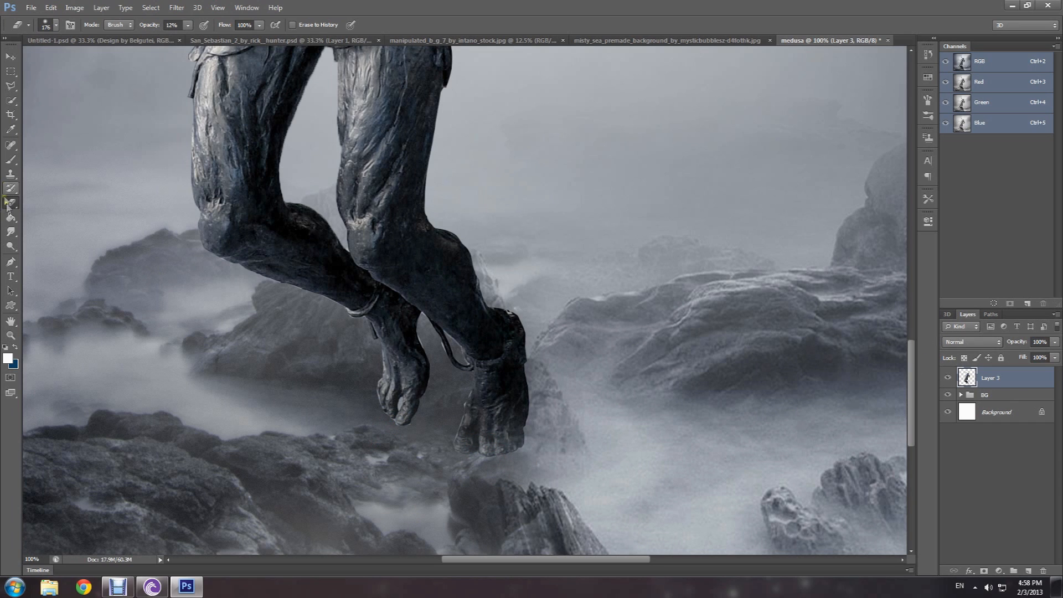
Step: Paint faint white mist over both of the statue's feet with the brush at 8% opacity
click(10, 162)
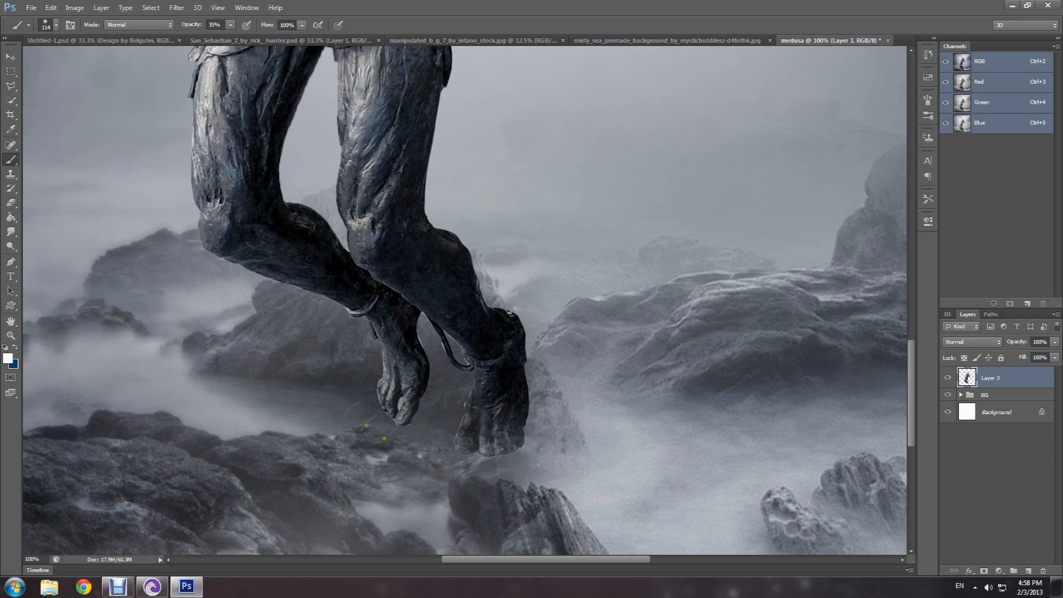
click(230, 25)
click(215, 37)
drag(390, 413, 386, 392)
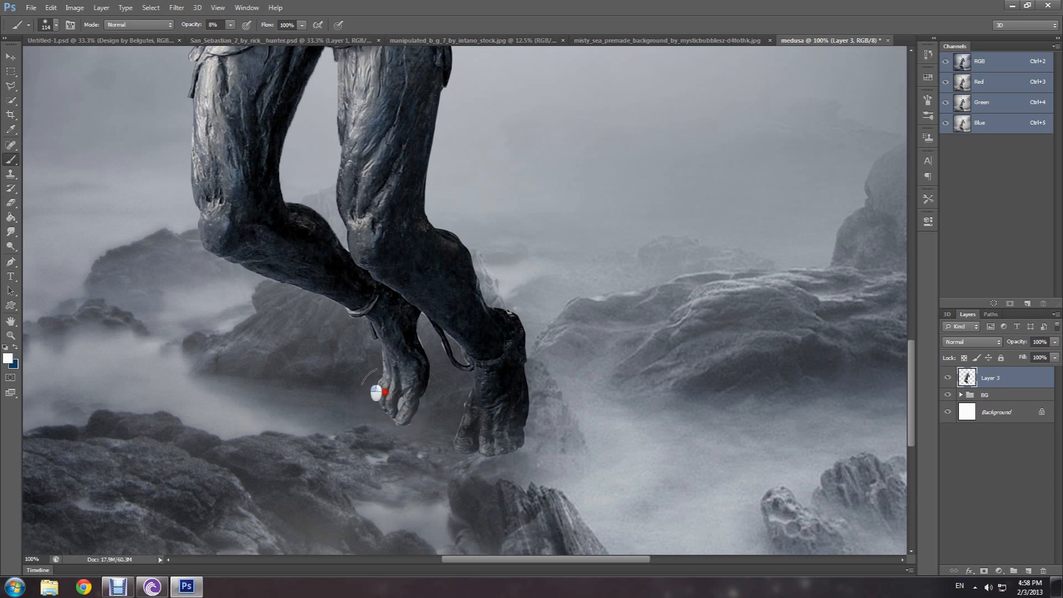
mouse_move(469, 436)
mouse_down()
mouse_move(518, 449)
mouse_move(511, 430)
mouse_move(425, 451)
mouse_up()
drag(401, 410, 391, 400)
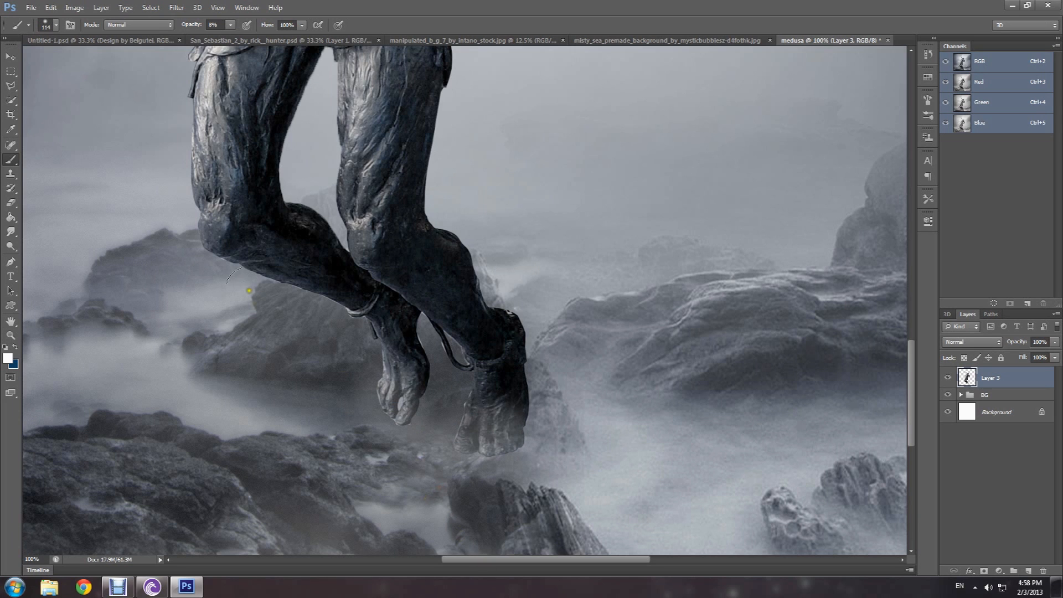
Step: Compare the full medusa image with the finished design in Untitled-1.psd, toggling Layer 6 there to examine its effect
click(11, 335)
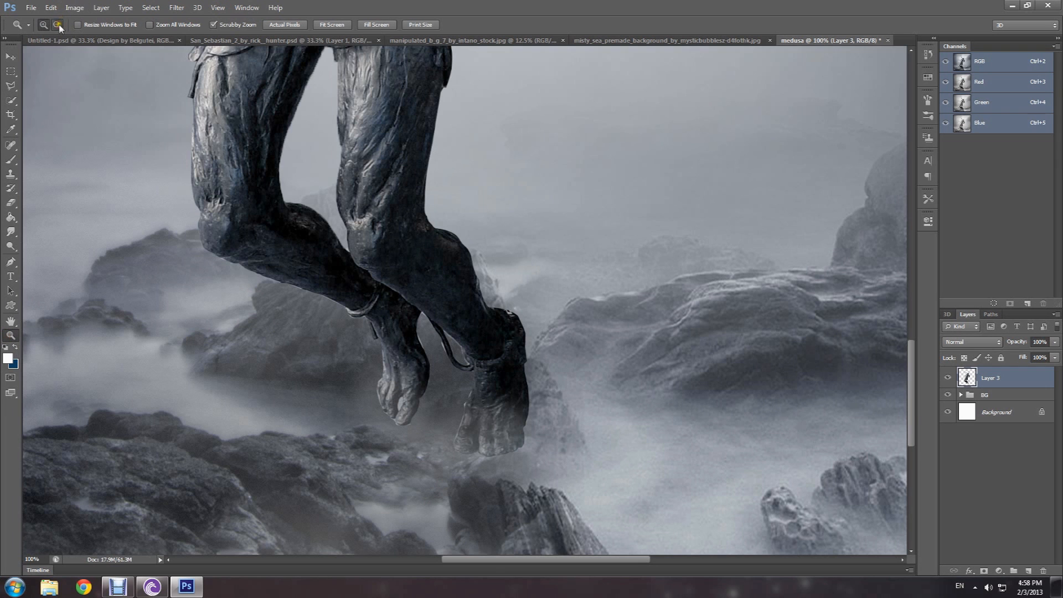
alt+click(412, 246)
alt+click(411, 247)
alt+click(408, 179)
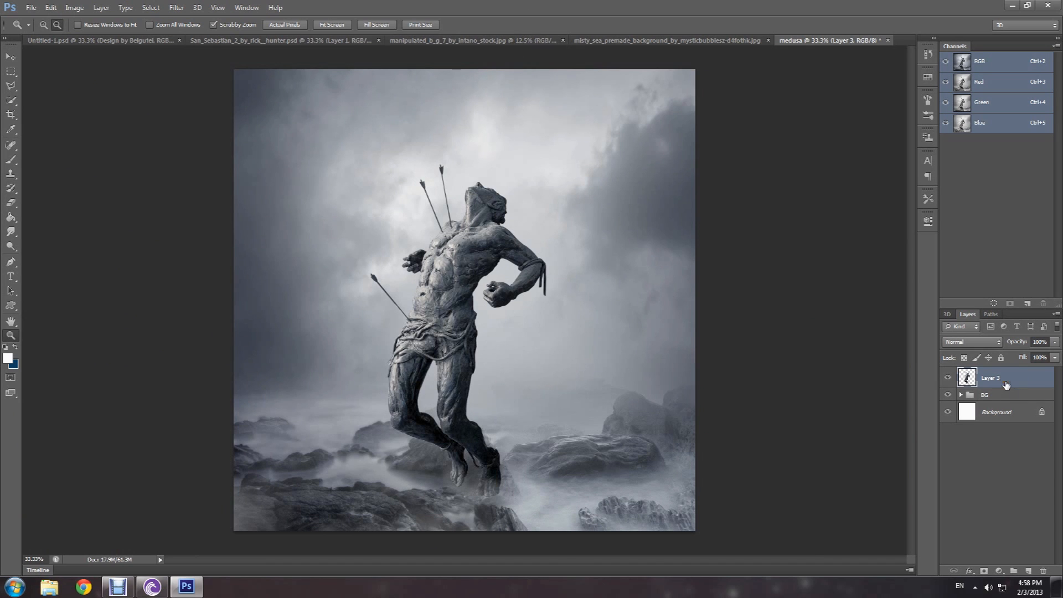
click(125, 41)
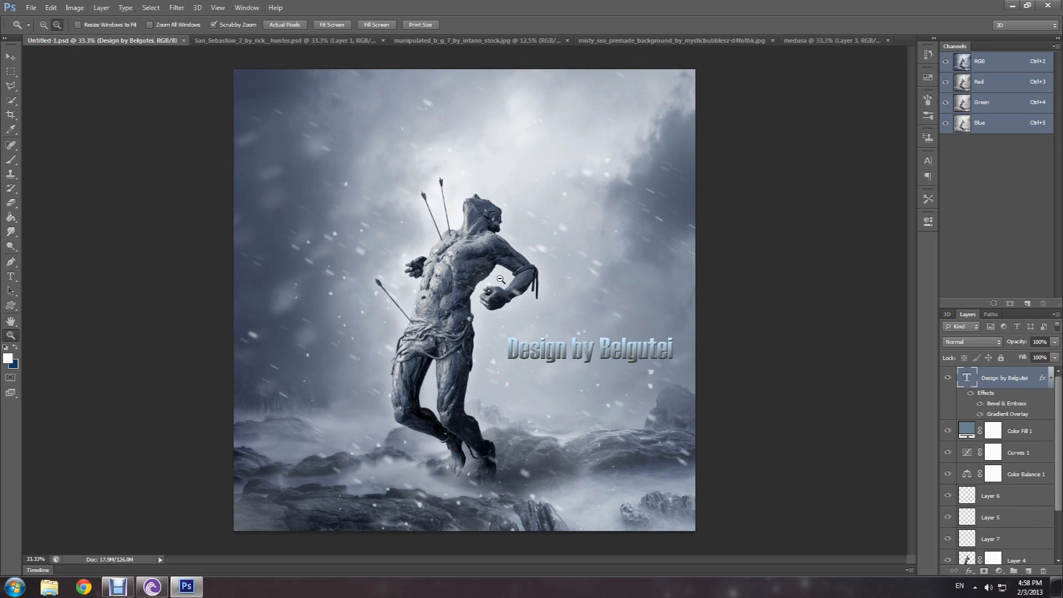
scroll(1030, 505, down, 1)
scroll(1027, 500, up, 1)
click(948, 496)
click(948, 497)
click(949, 496)
click(949, 496)
scroll(1008, 494, down, 1)
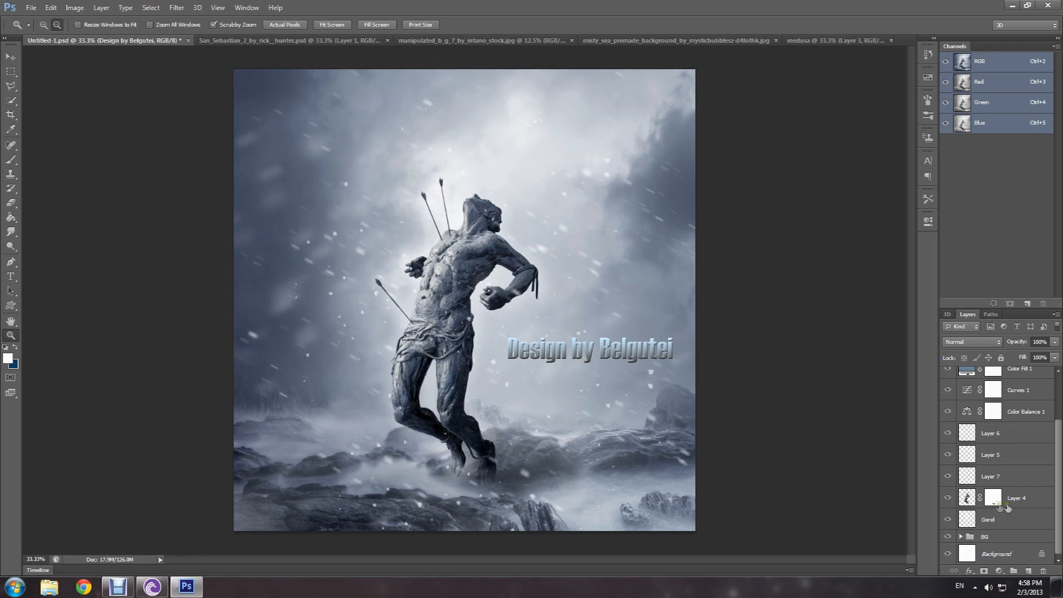
click(369, 40)
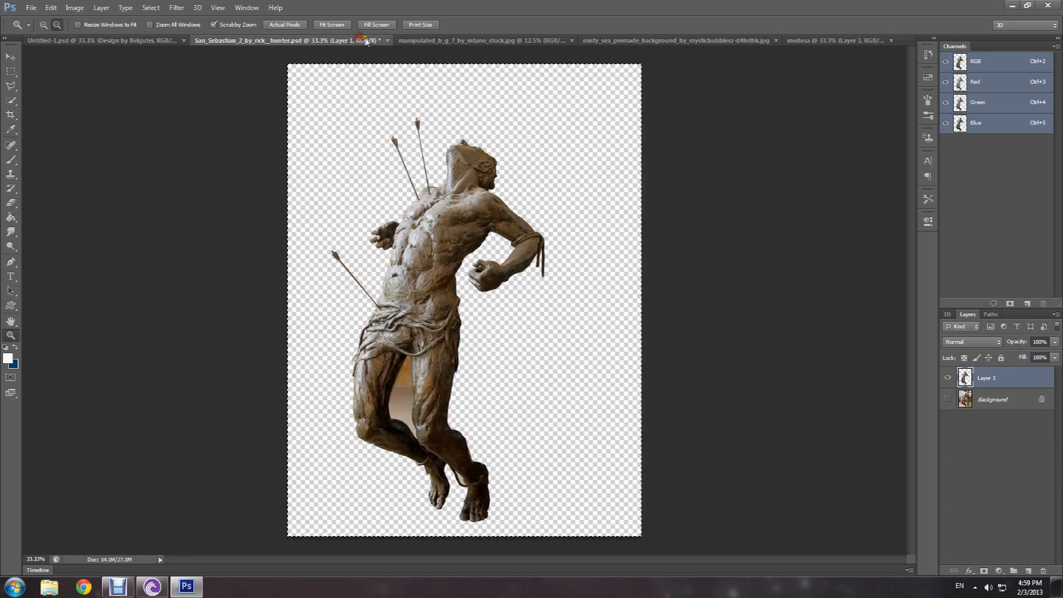
click(429, 40)
click(805, 40)
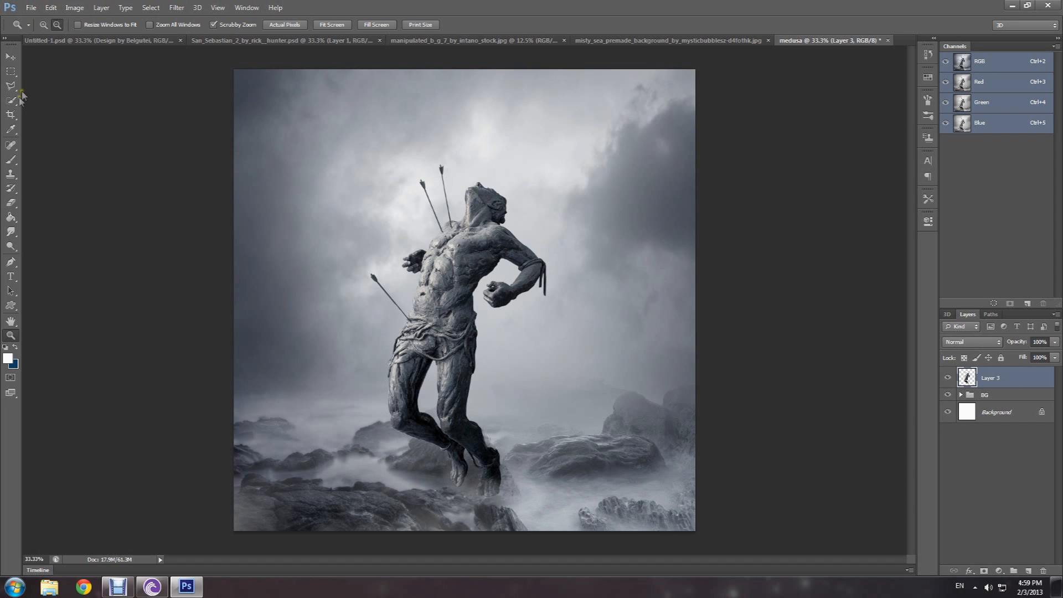
Step: Choose the 151 px scattered snow brush preset for the Brush tool
click(11, 159)
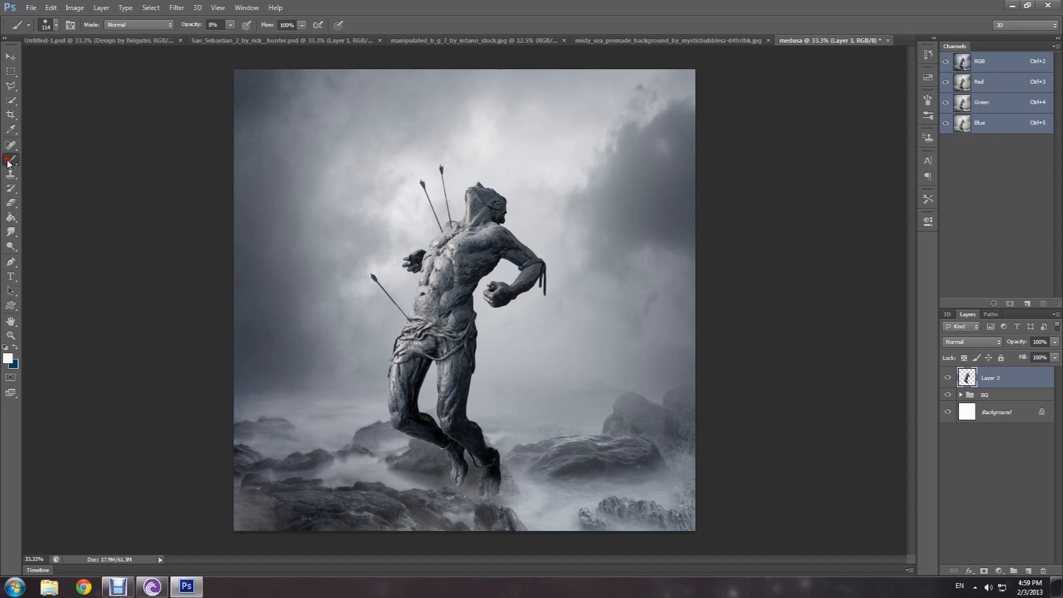
click(56, 25)
click(276, 43)
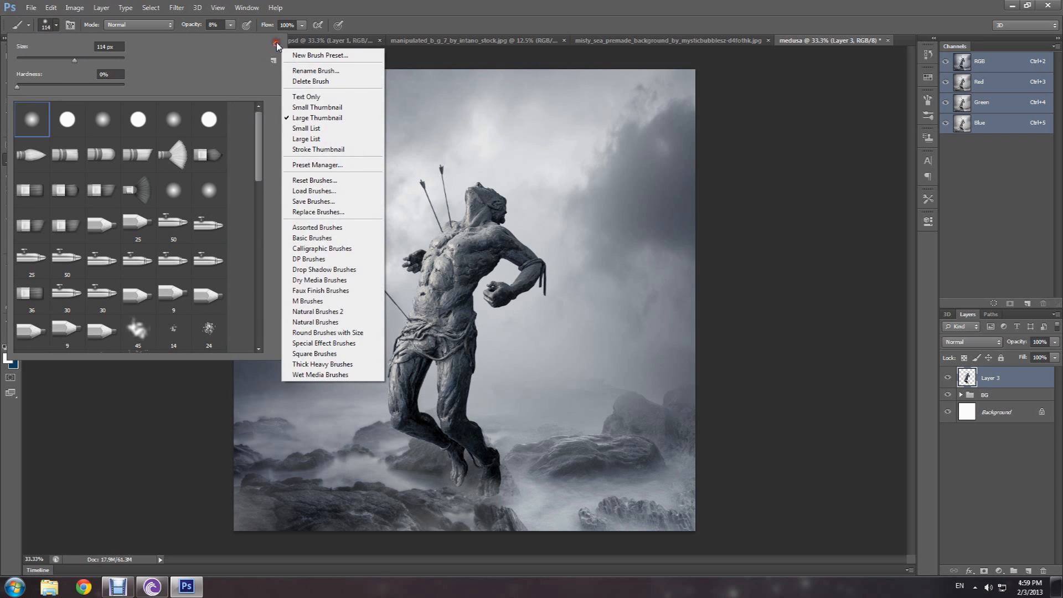
click(314, 191)
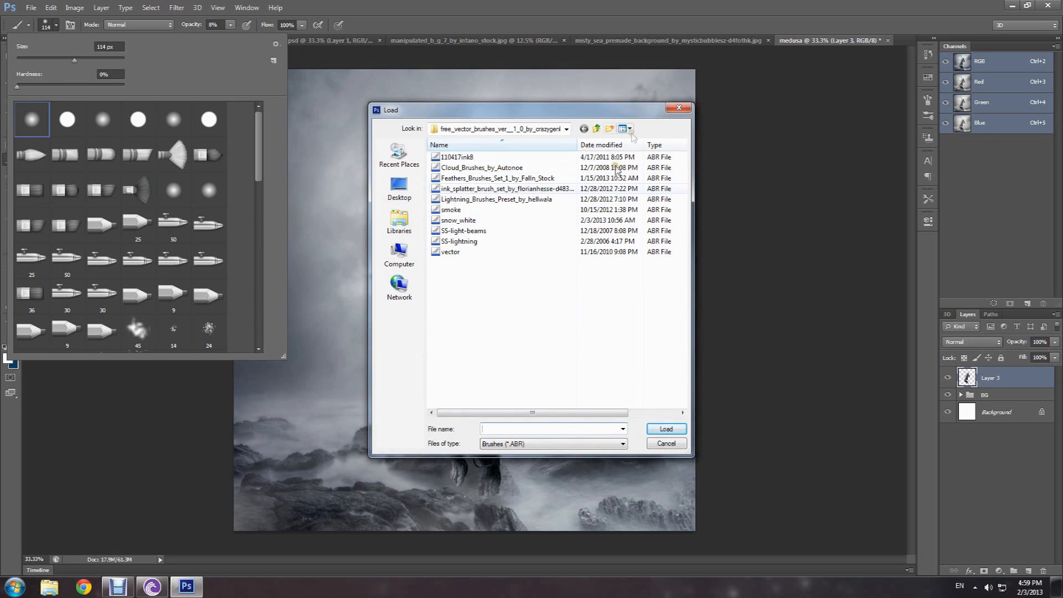
click(679, 108)
drag(262, 136, 247, 304)
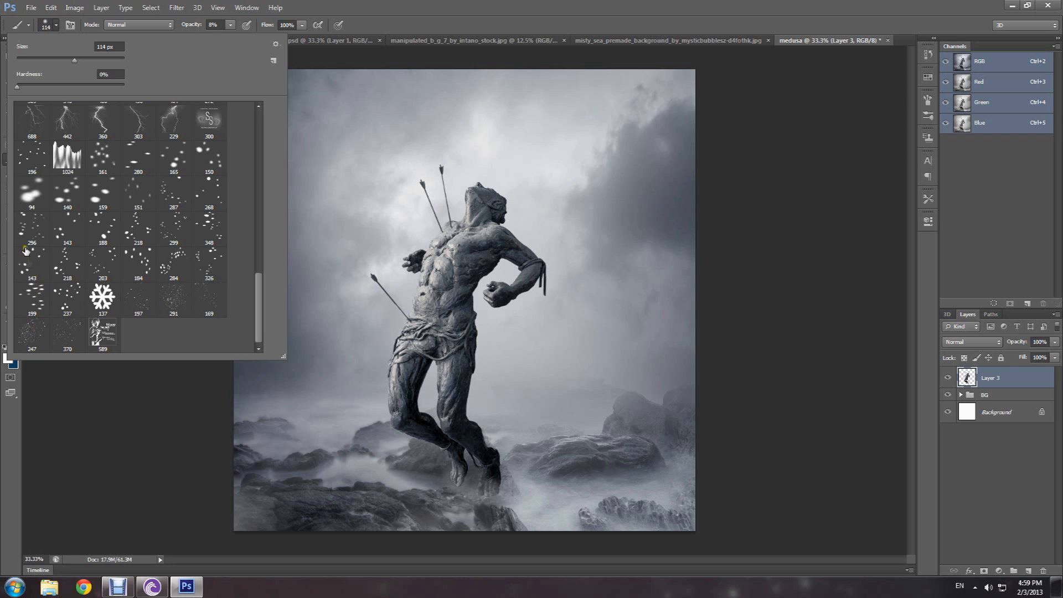
double_click(141, 194)
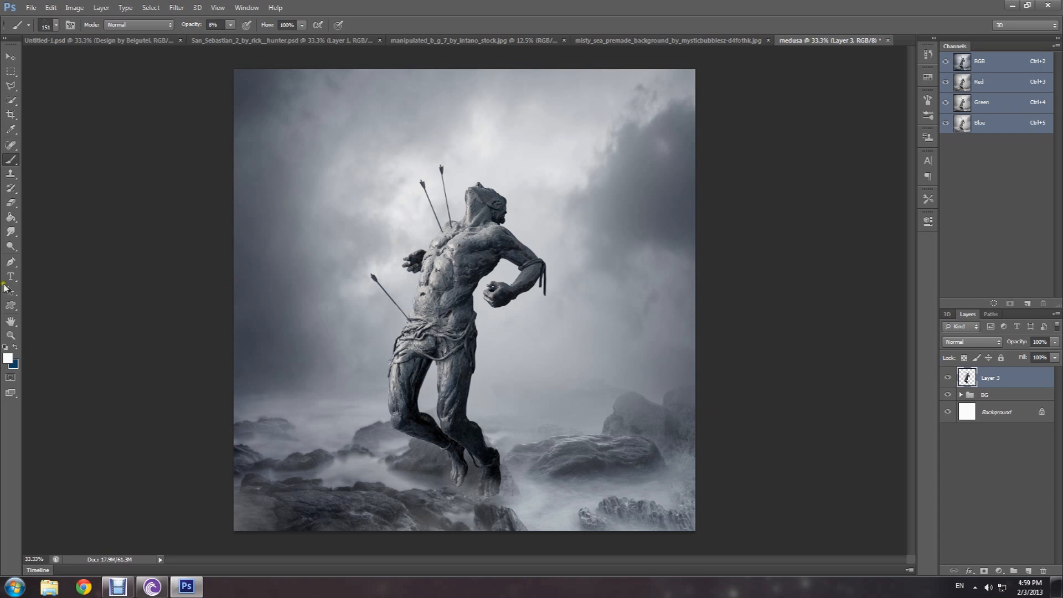
Step: Add a new layer and set the brush to 442 px at 89% opacity
click(1028, 571)
right_click(400, 269)
drag(495, 275, 516, 278)
click(352, 161)
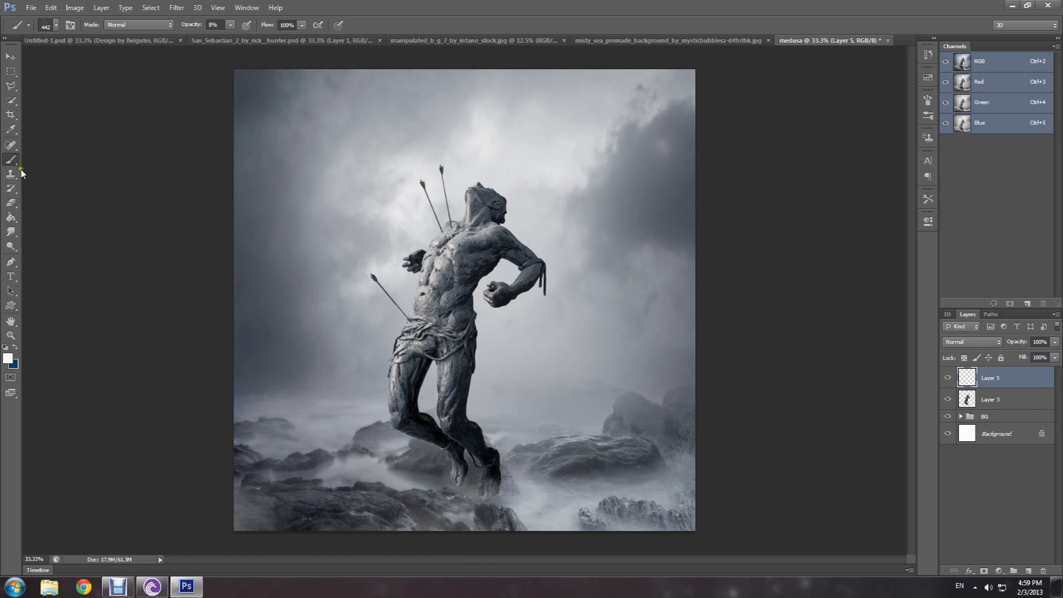
click(230, 25)
drag(229, 37, 278, 41)
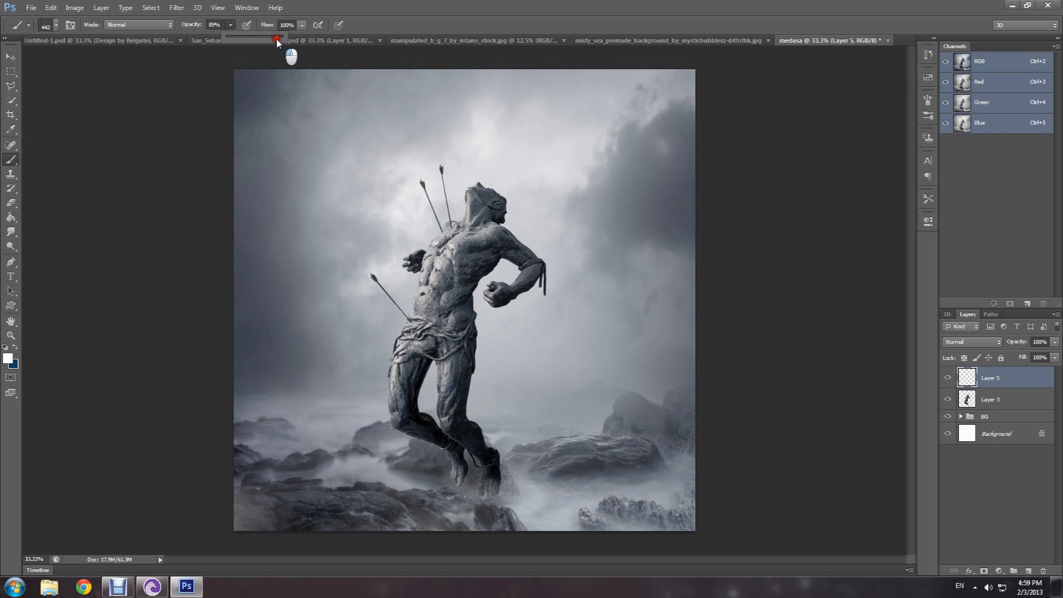
click(345, 210)
Step: Stamp large soft snowflakes on the sky beside the statue with the 150 px snow preset enlarged to 1289 px
right_click(370, 168)
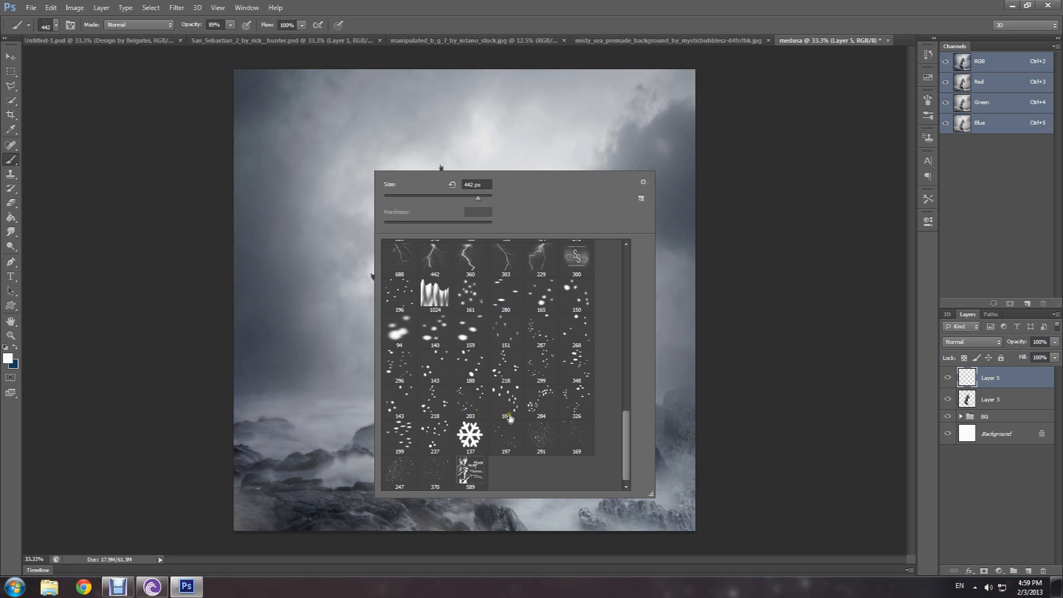
click(470, 339)
double_click(587, 303)
right_click(366, 211)
drag(451, 237, 479, 236)
click(363, 214)
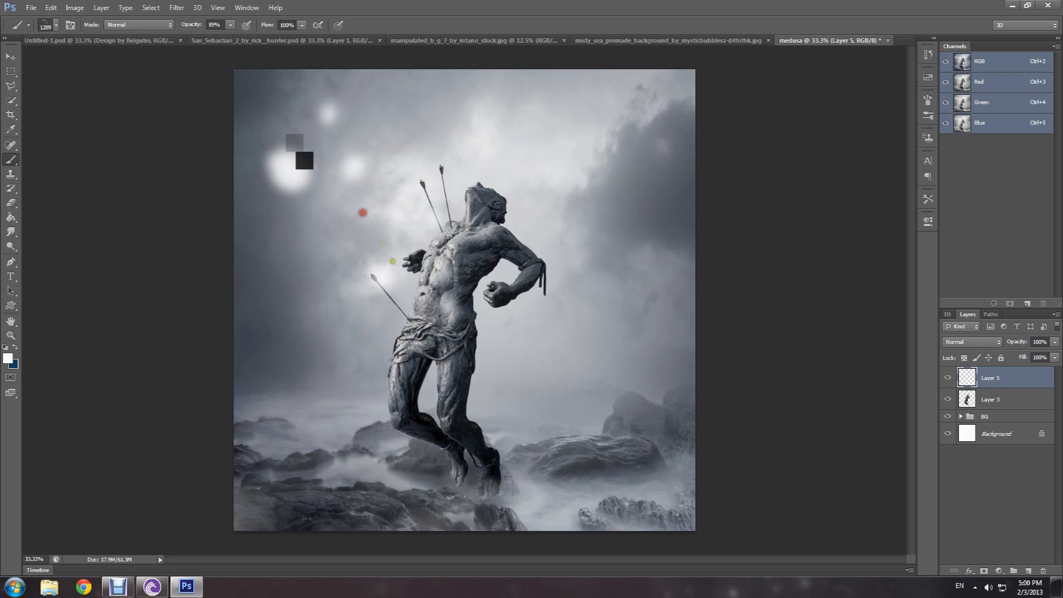
key(ctrl+z)
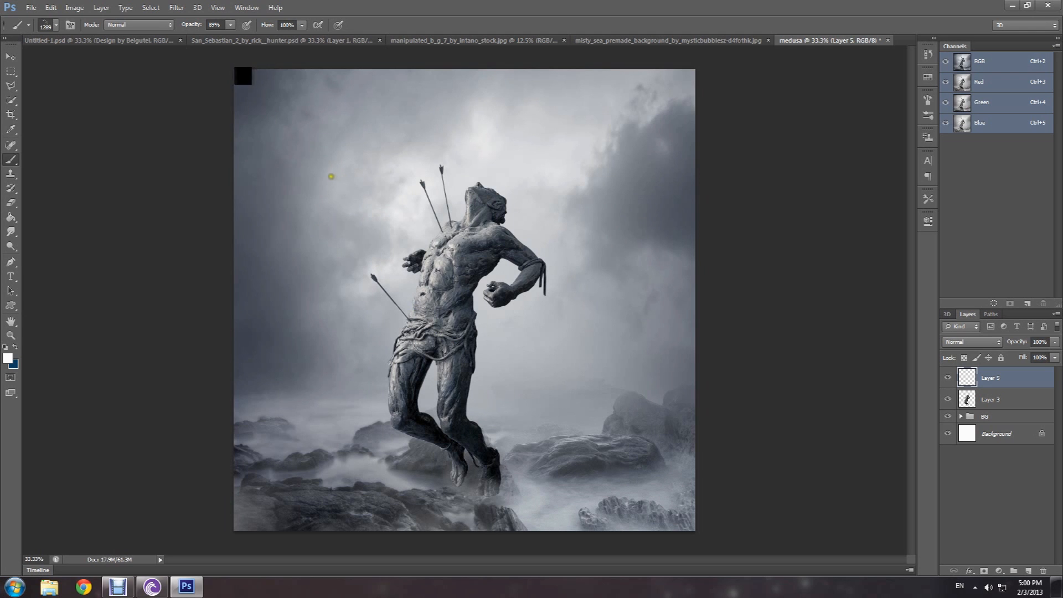
click(282, 166)
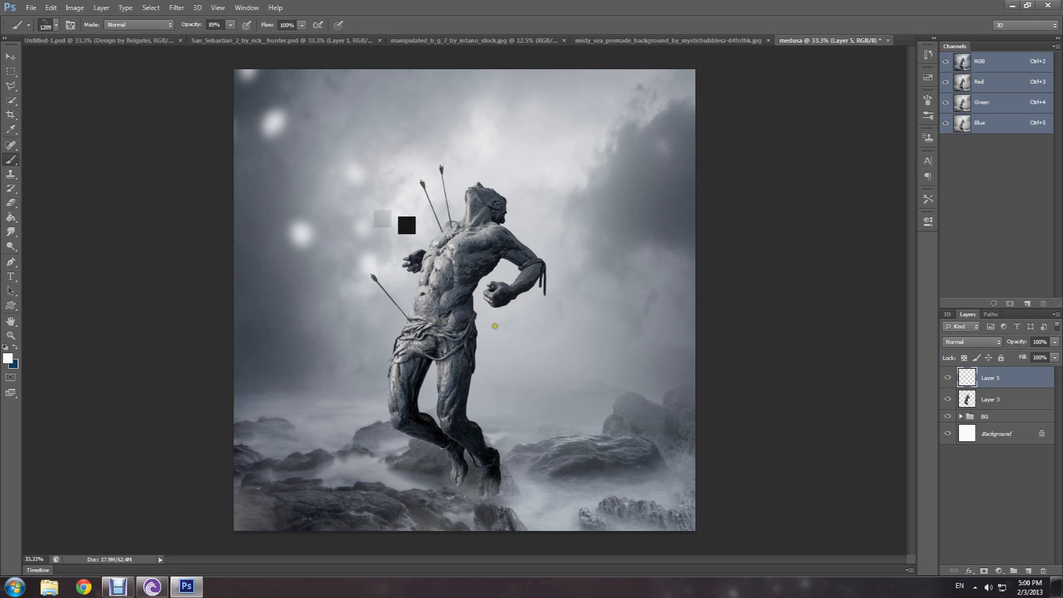
Step: Stamp snow beside the statue's head and around its hips with the 299 px snow preset enlarged to 825 px
right_click(450, 229)
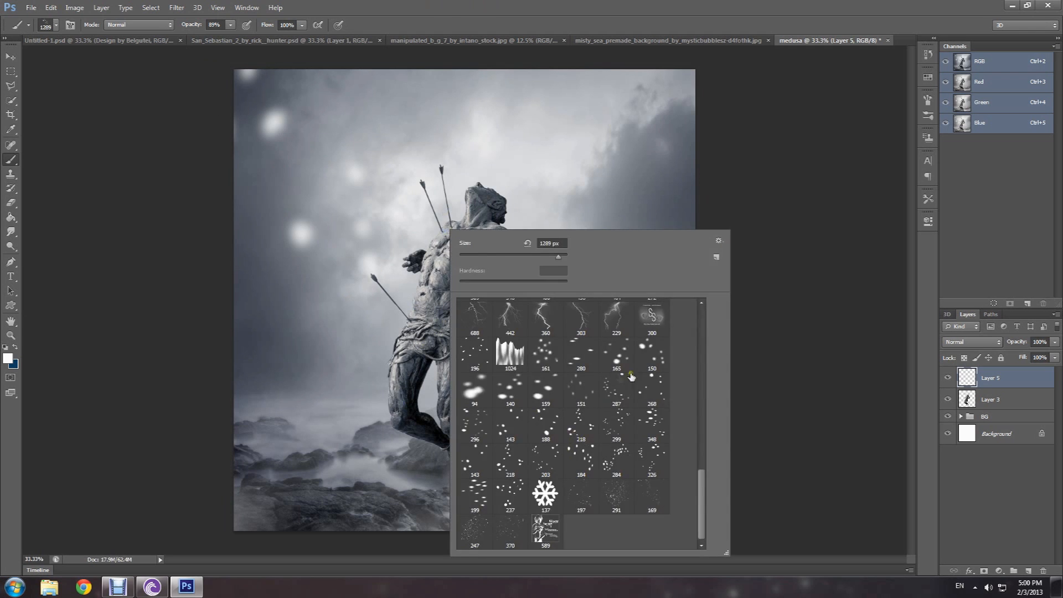
double_click(617, 426)
right_click(580, 249)
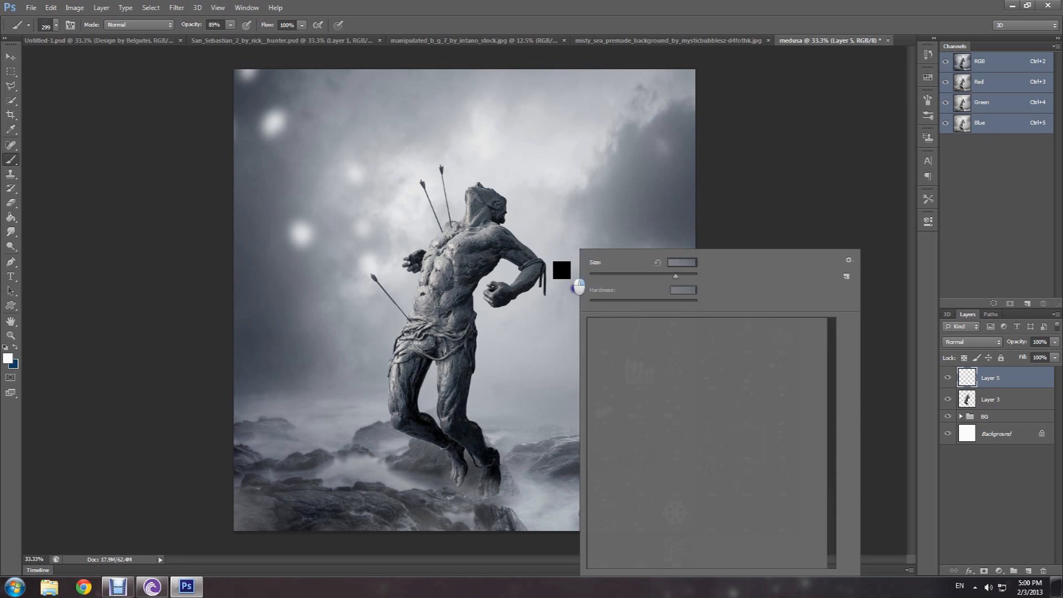
drag(687, 272, 678, 275)
click(548, 206)
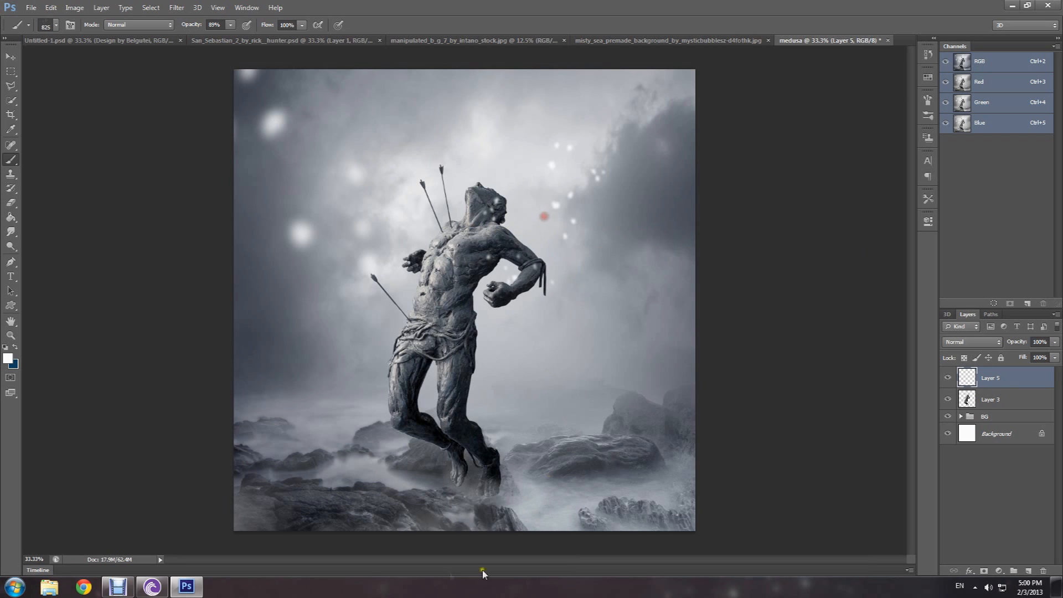
click(404, 378)
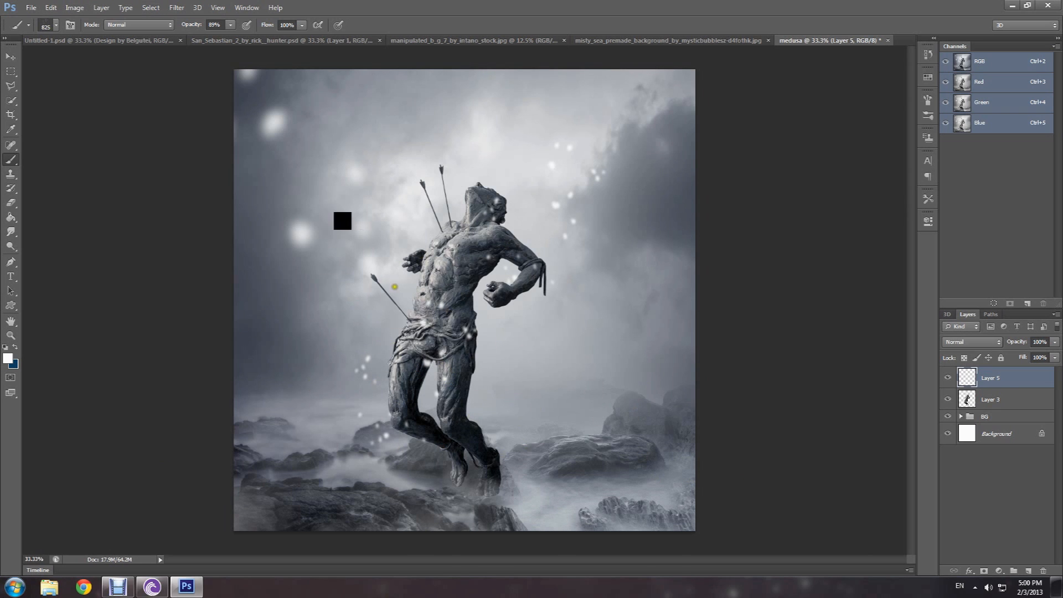
Step: Scatter small snowflakes across the sky and sea with the 197 px snow preset enlarged to 1289 px
right_click(398, 250)
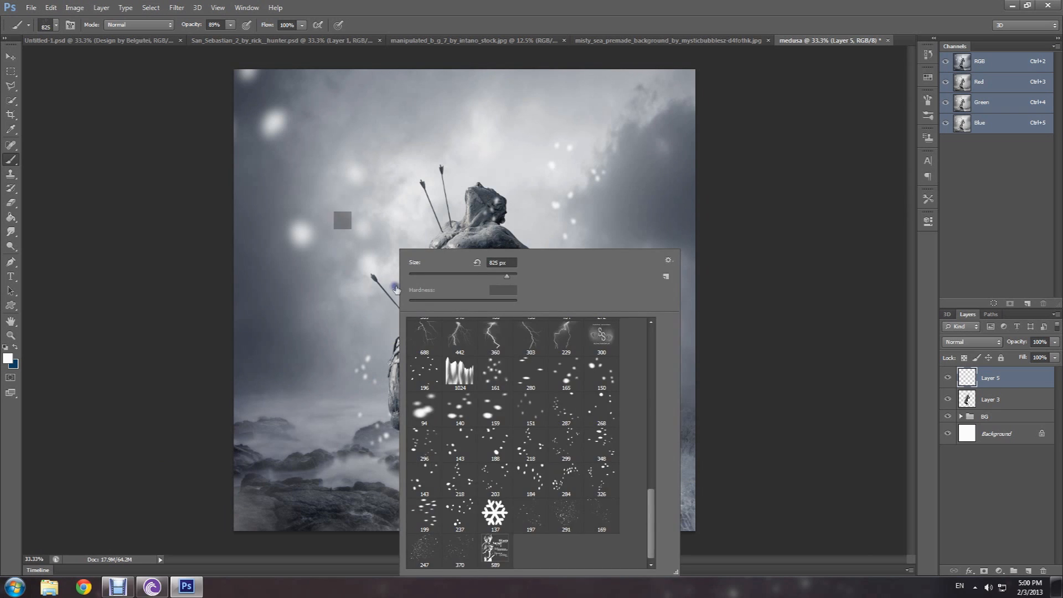
double_click(532, 514)
right_click(382, 231)
drag(477, 256, 495, 261)
click(269, 49)
click(343, 154)
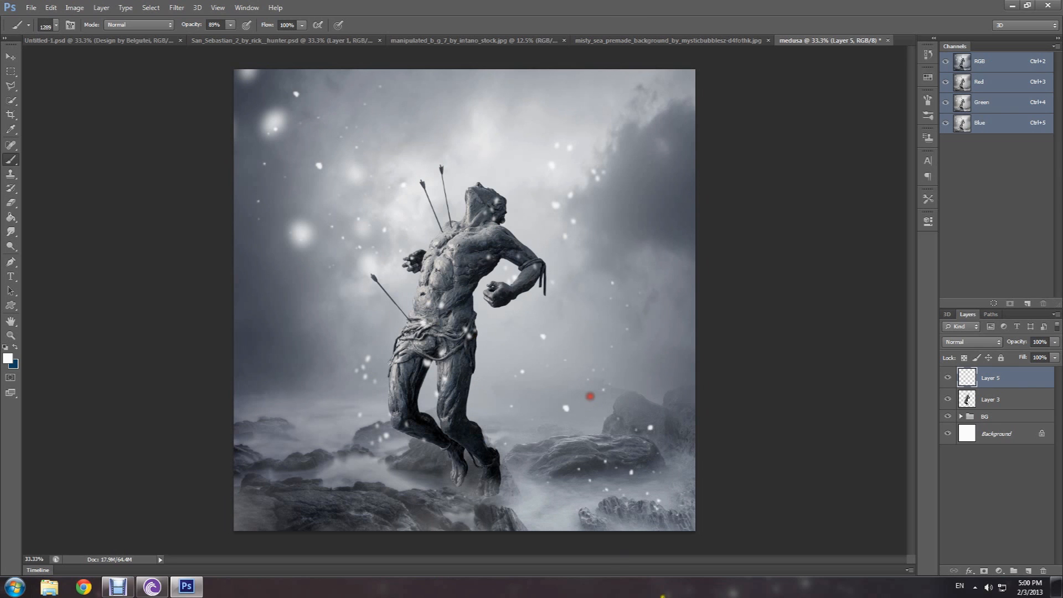
Step: Stamp a cluster of snow below the lower arrow, beside the statue's legs, with the 203 px preset enlarged to 473 px
right_click(483, 222)
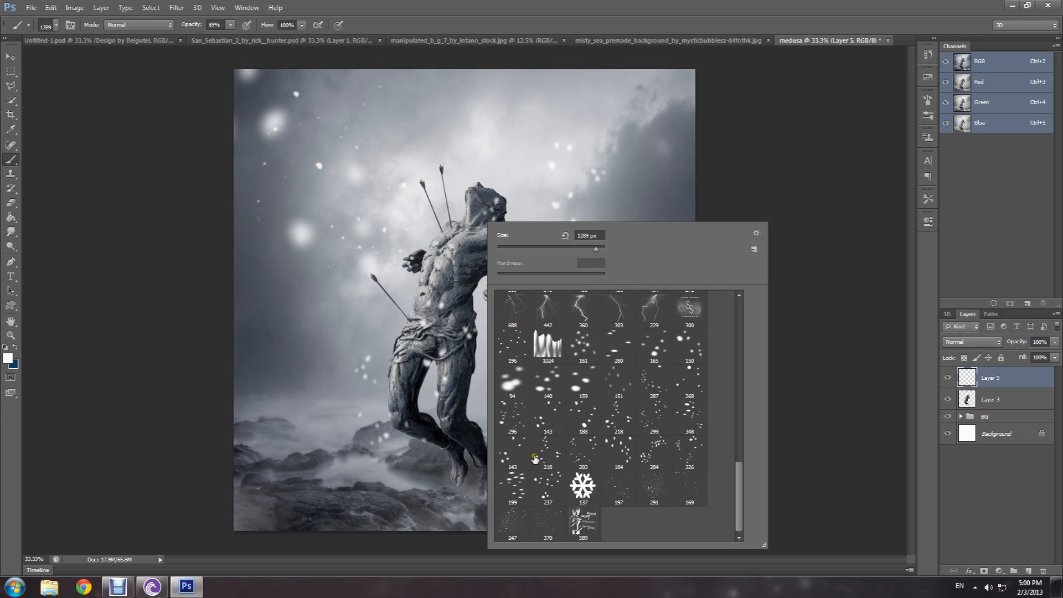
click(586, 459)
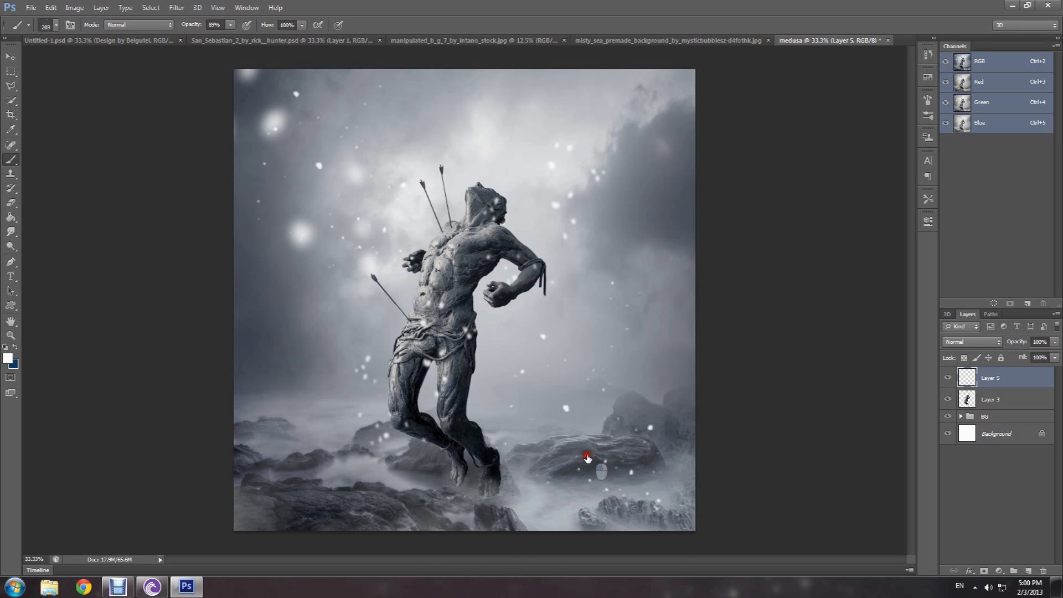
right_click(398, 328)
drag(493, 277, 509, 278)
click(326, 334)
Step: Apply Motion Blur to the snow on Layer 5 with a 30° angle and a distance of 25 pixels
click(177, 8)
click(205, 120)
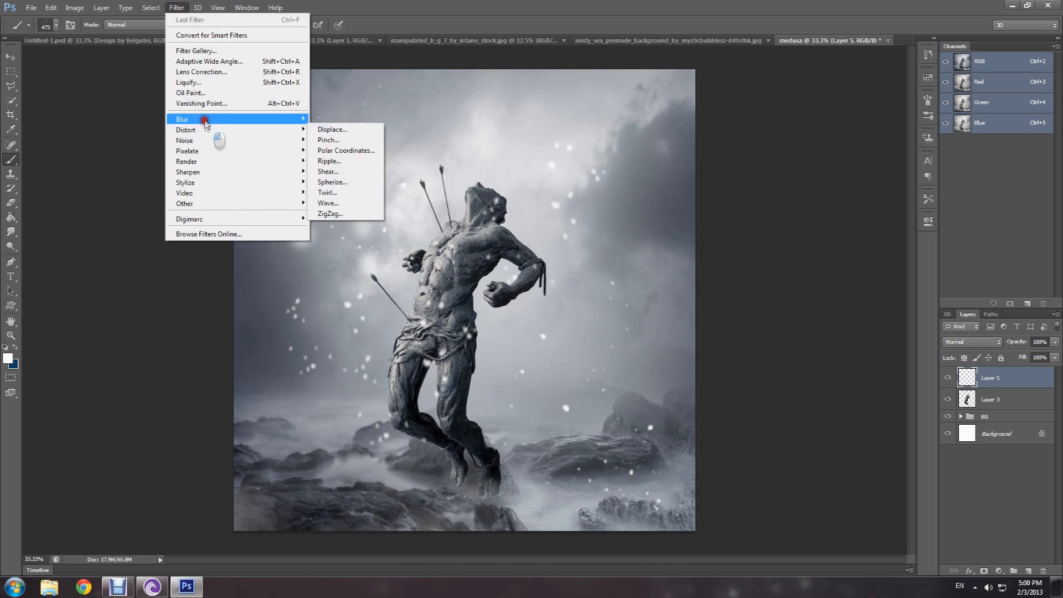
click(342, 218)
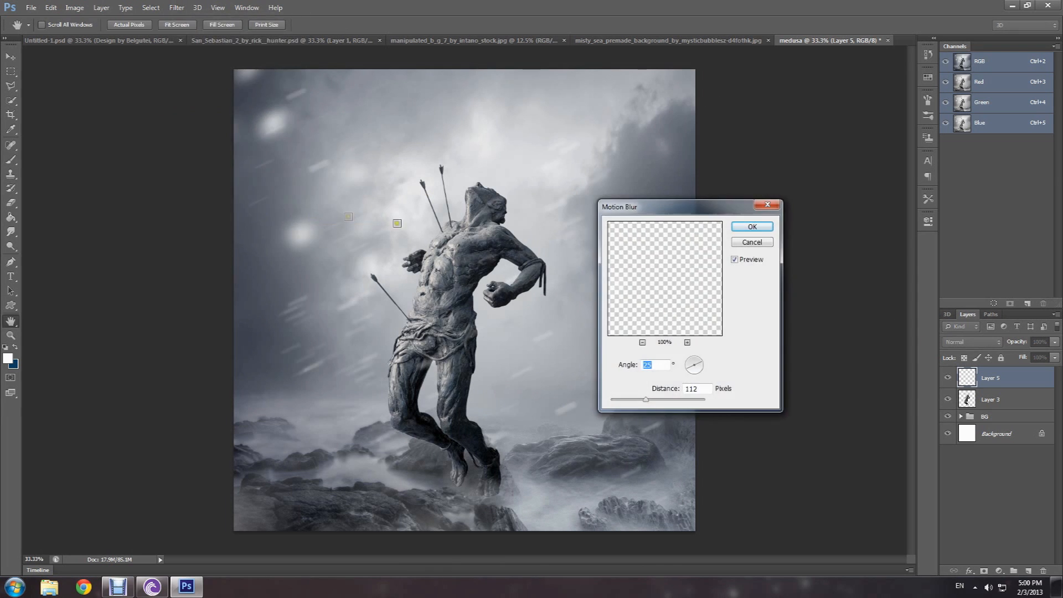
drag(654, 213, 473, 149)
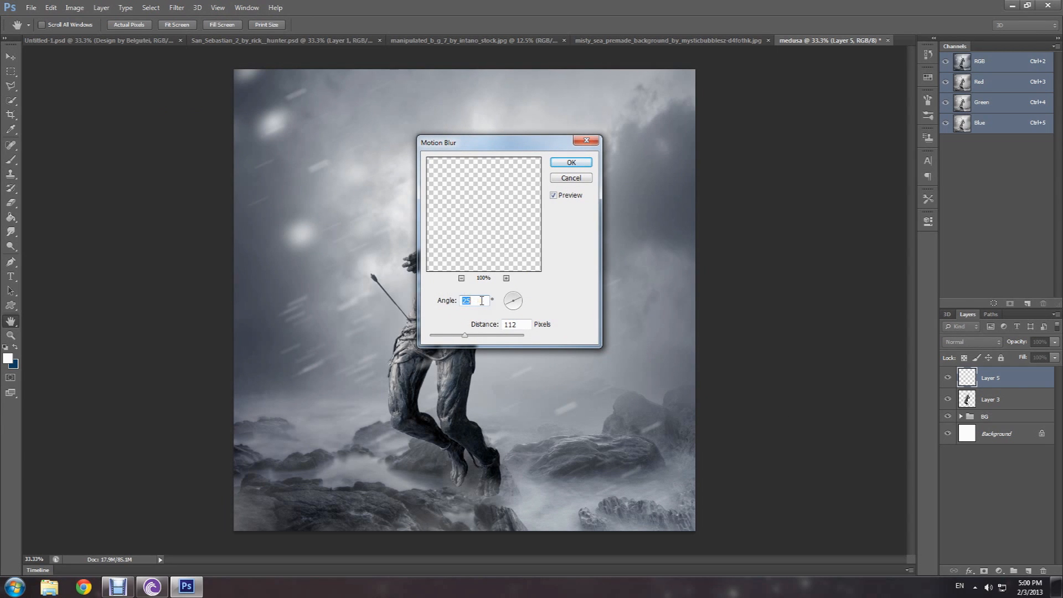
double_click(519, 324)
click(571, 162)
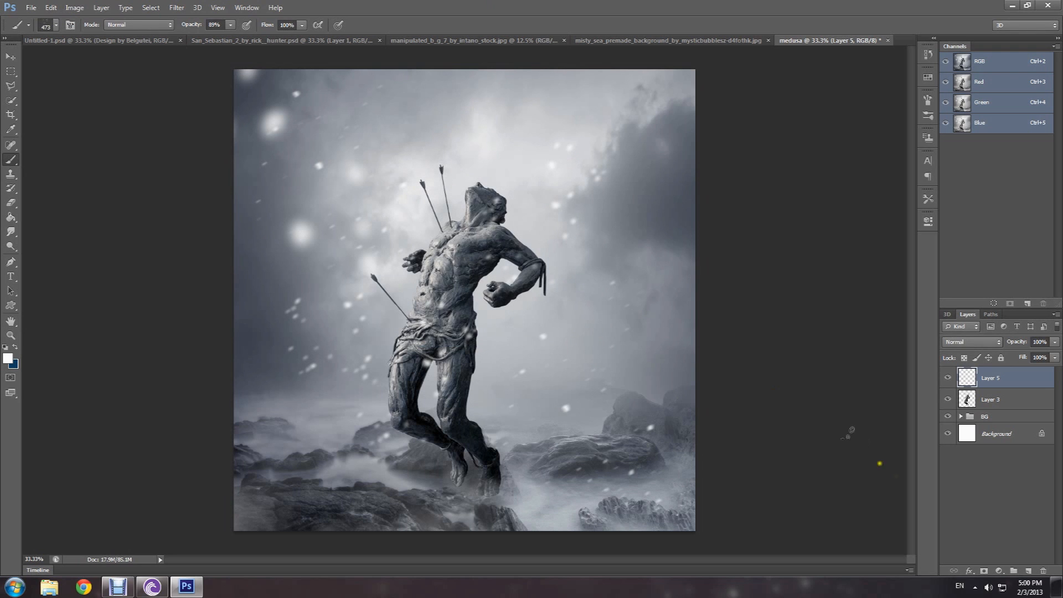
Step: Add a new layer and try stamping snow above the statue's head with the 218 px preset enlarged to 504 px
click(1028, 570)
right_click(333, 252)
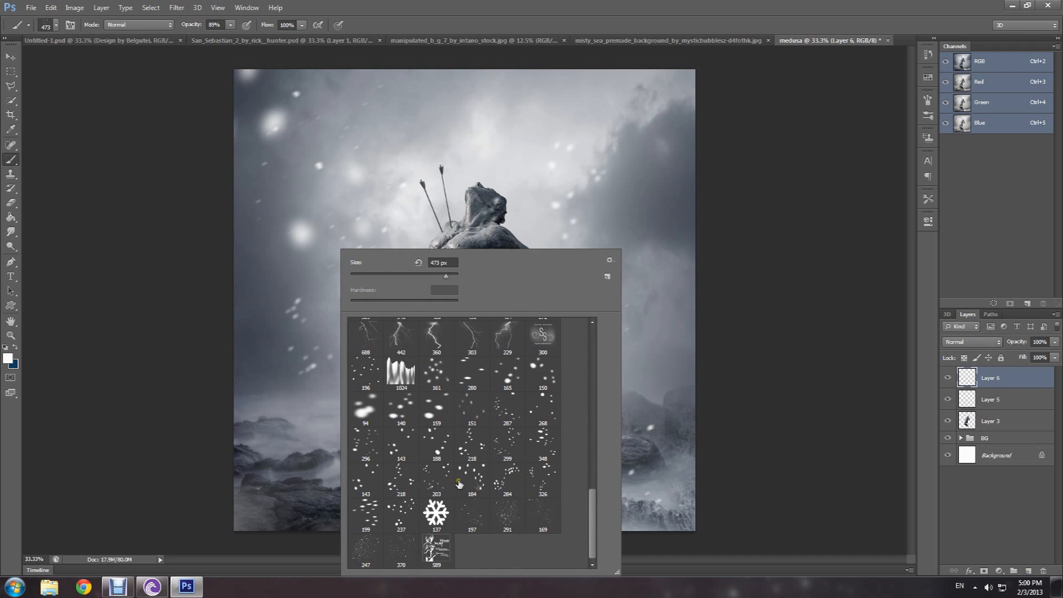
click(395, 480)
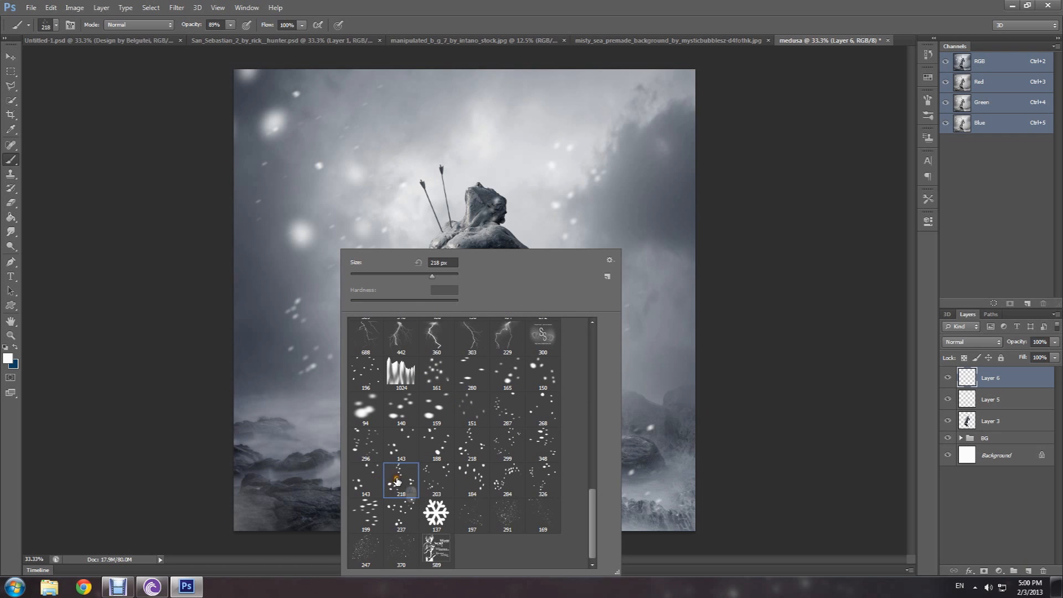
double_click(394, 482)
right_click(449, 245)
drag(560, 275, 563, 275)
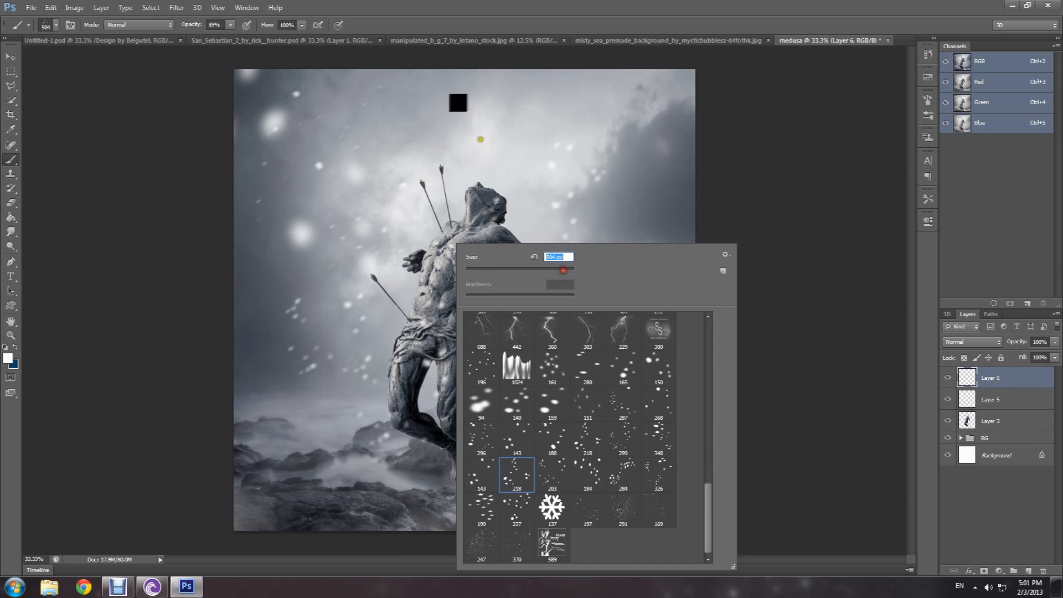
click(454, 123)
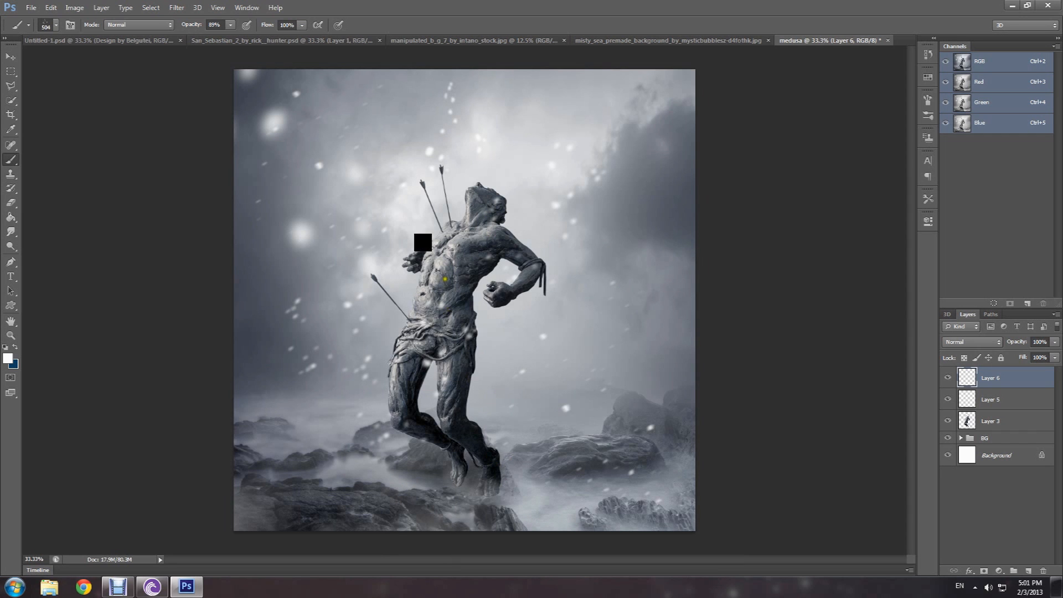
Step: Stamp large soft snow over the foreground rocks of the medusa image with the 150 px preset enlarged to 1289 px
right_click(416, 200)
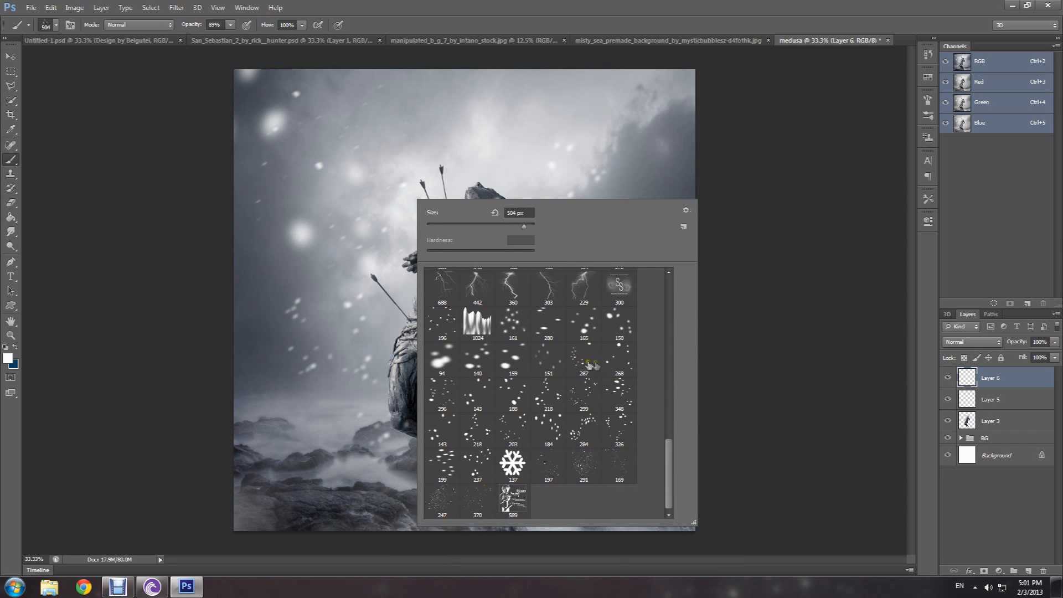
double_click(621, 328)
right_click(414, 297)
drag(522, 278, 528, 276)
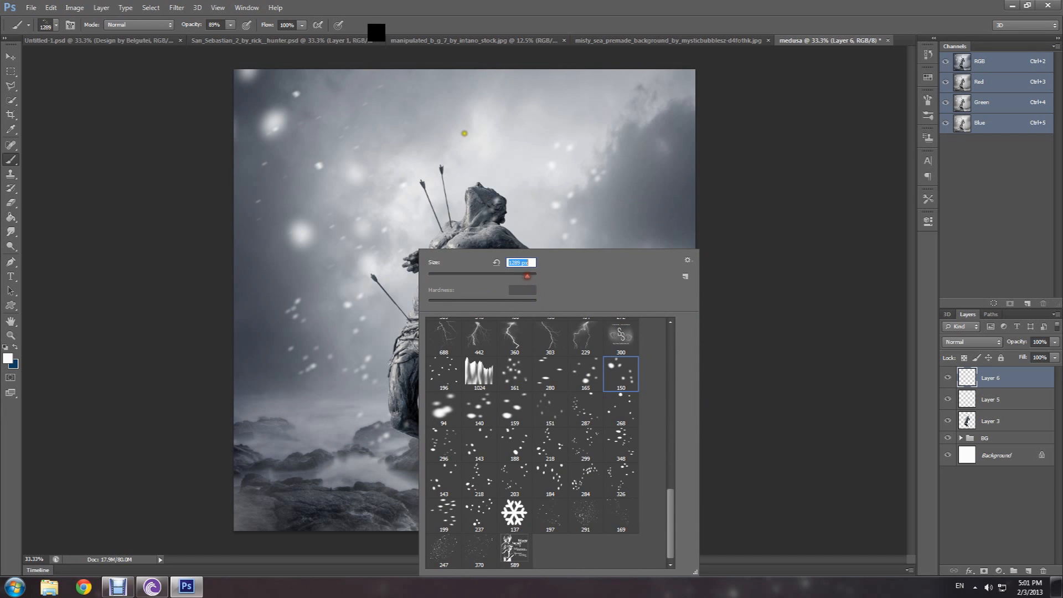
click(413, 41)
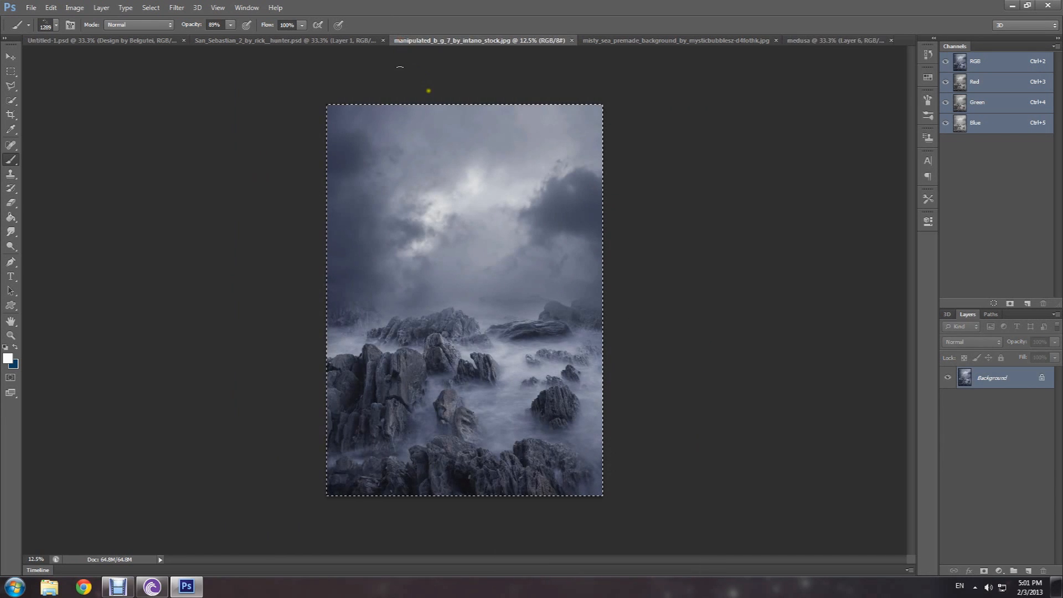
click(825, 41)
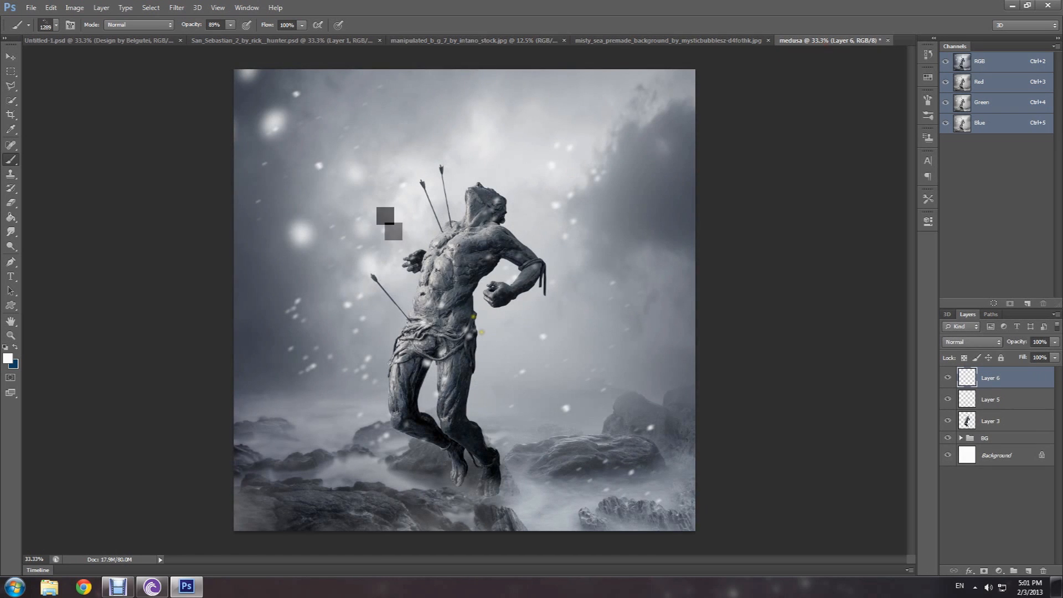
Step: Stamp a cluster of snowflakes above the statue's head with the 237 px snow preset enlarged to 360 px
right_click(464, 480)
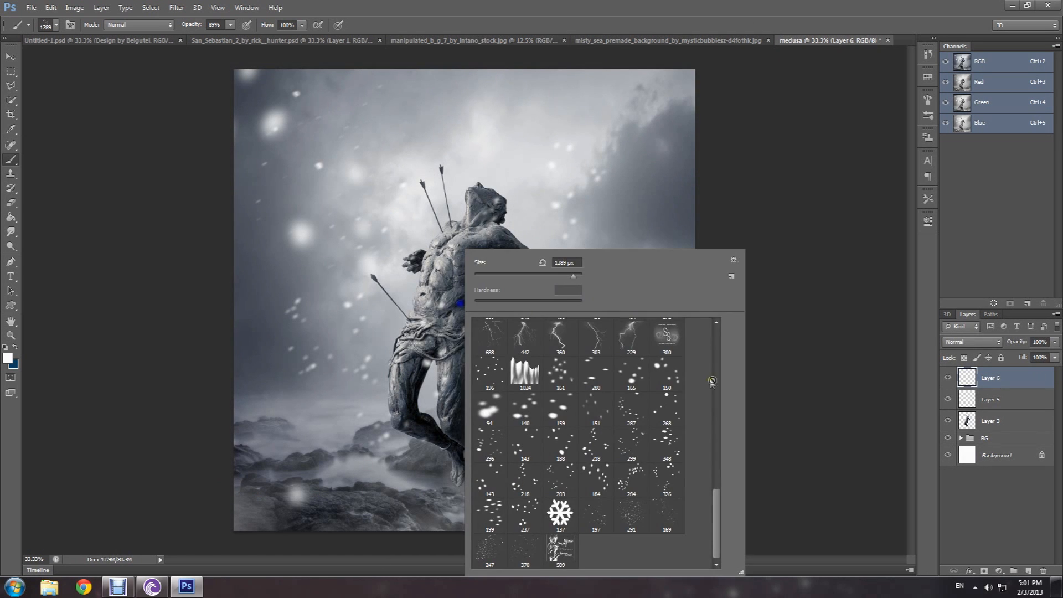
double_click(523, 521)
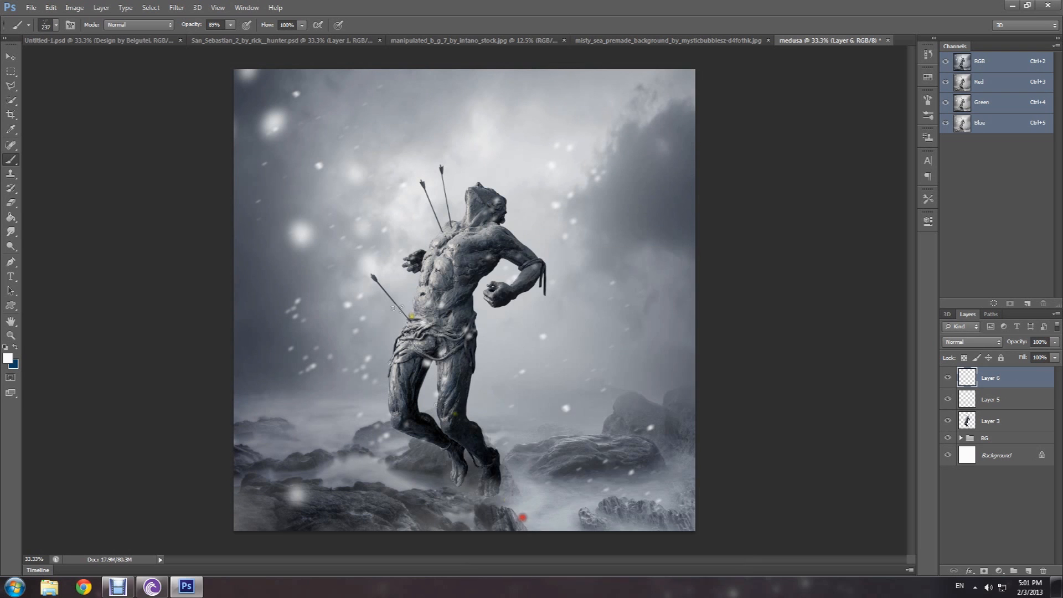
click(440, 208)
right_click(463, 215)
drag(557, 242, 562, 242)
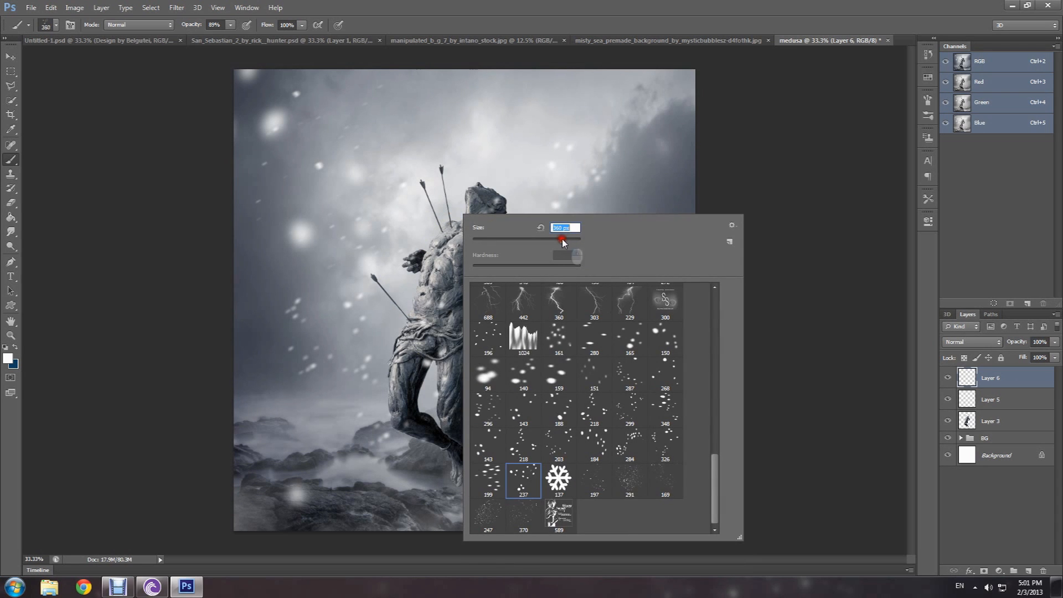
click(480, 121)
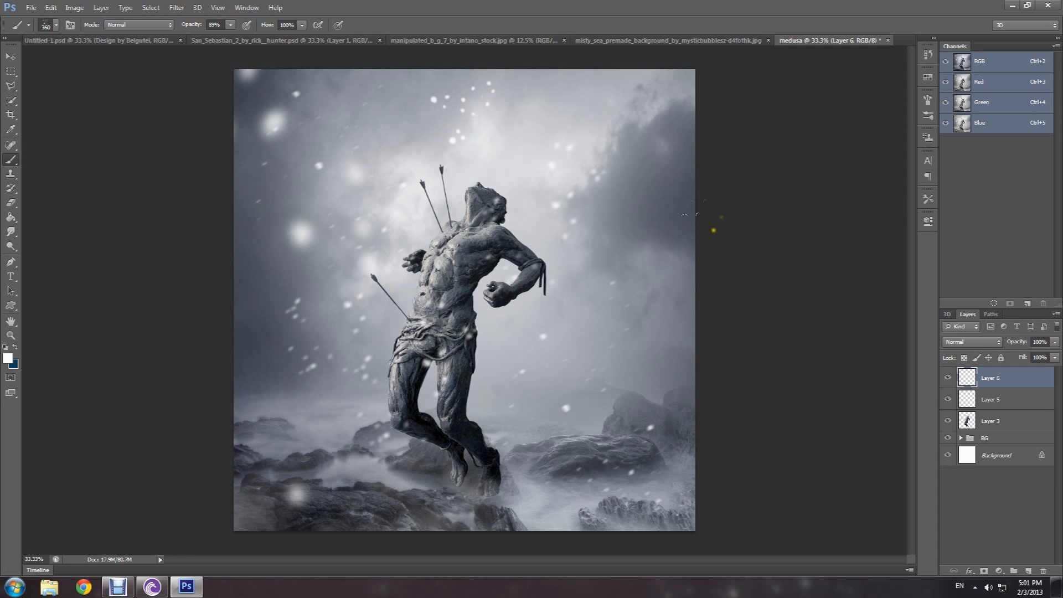
Step: Scatter fine snow over the whole image with the 370 px snow preset enlarged to 2216 px
right_click(571, 393)
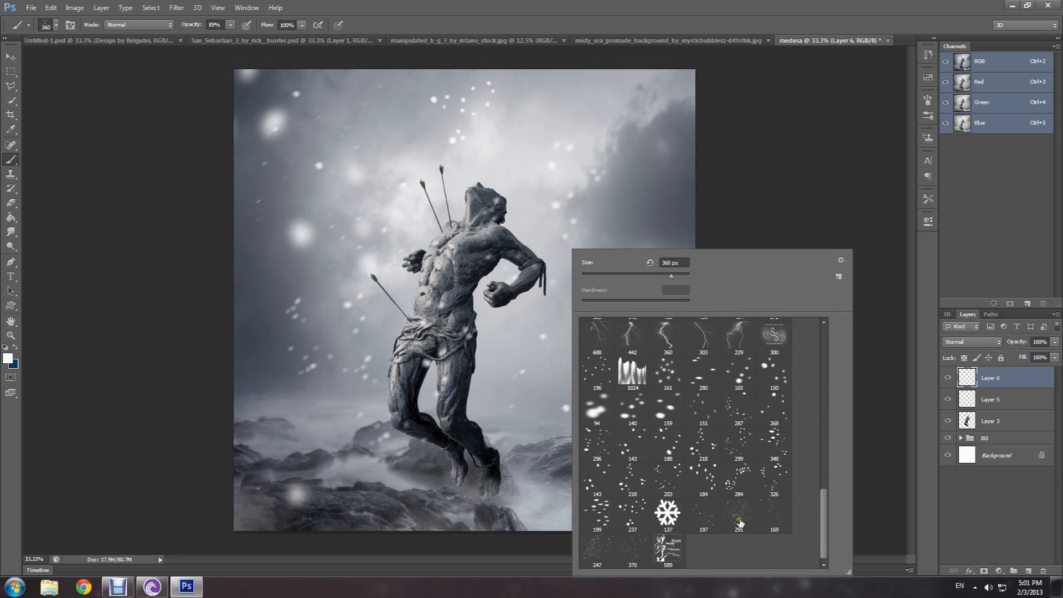
double_click(632, 548)
right_click(433, 255)
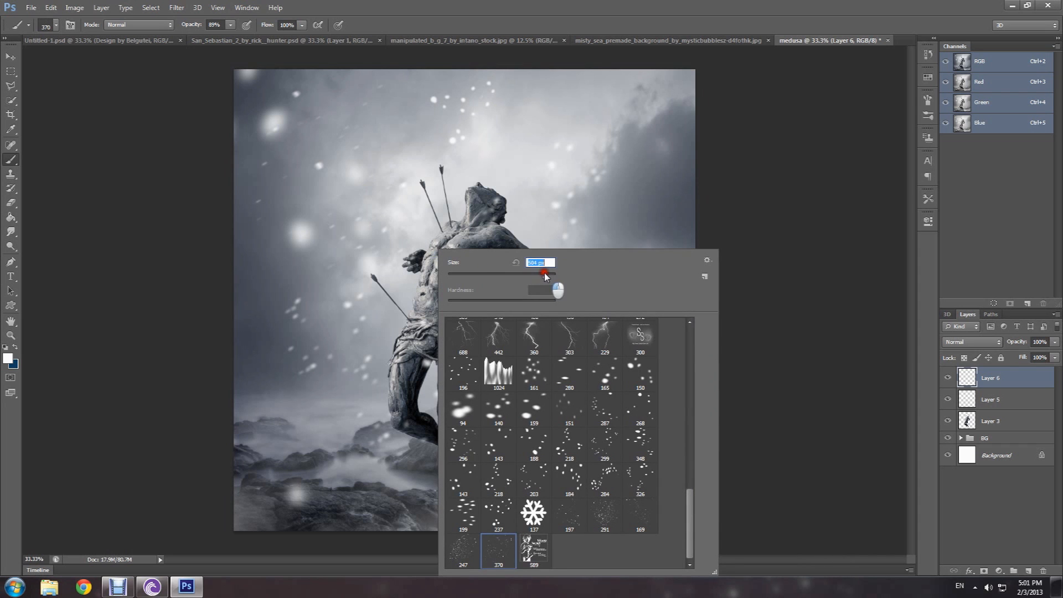
drag(543, 272, 549, 275)
key(Return)
click(441, 414)
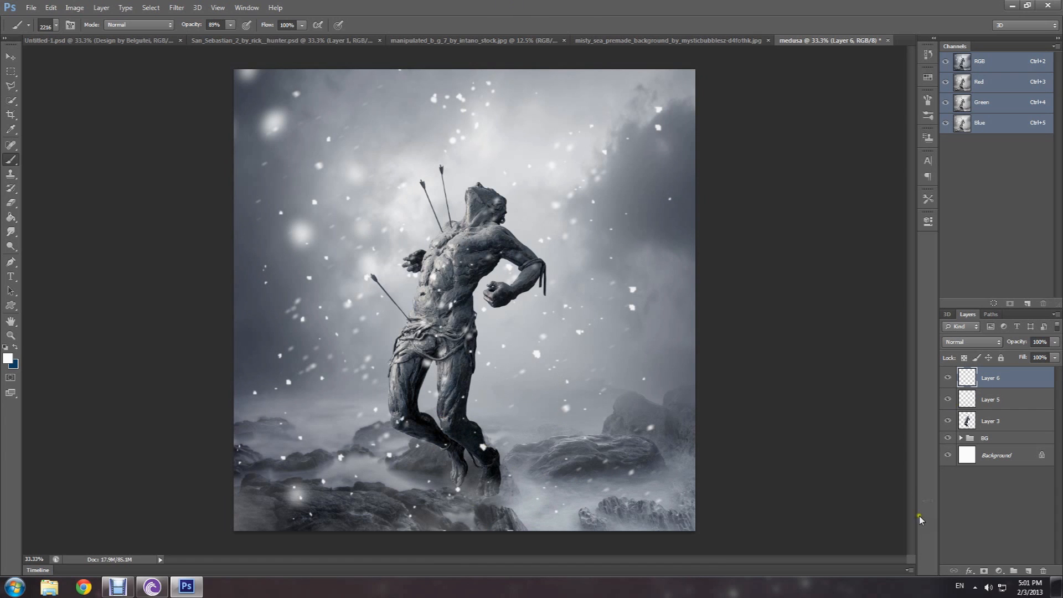
Step: Apply a Motion Blur to the fine snow on Layer 6 with an angle of 25° and a distance of 112 pixels
click(177, 7)
mouse_move(211, 119)
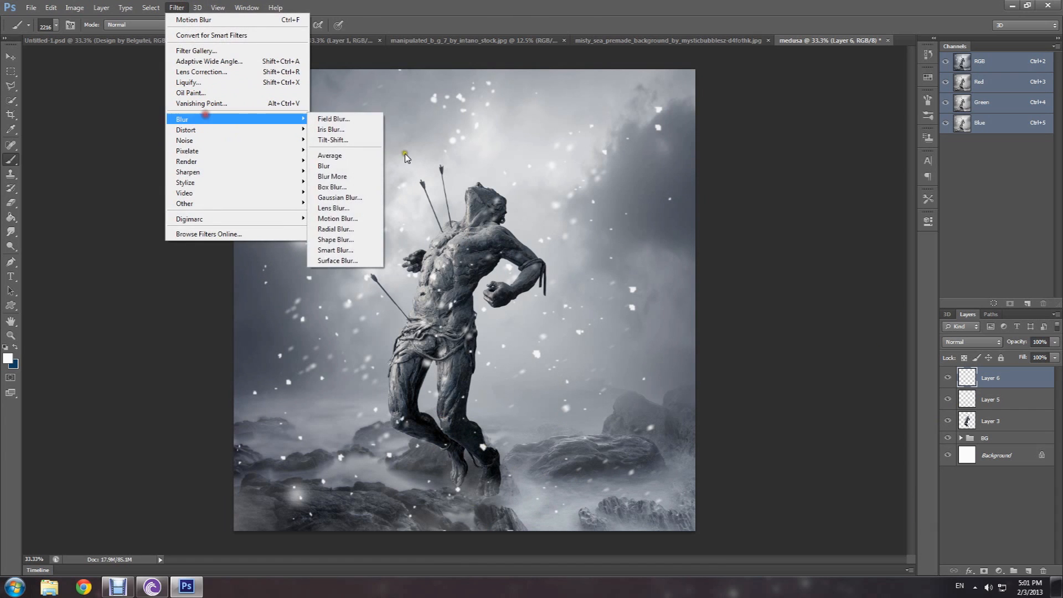
click(340, 219)
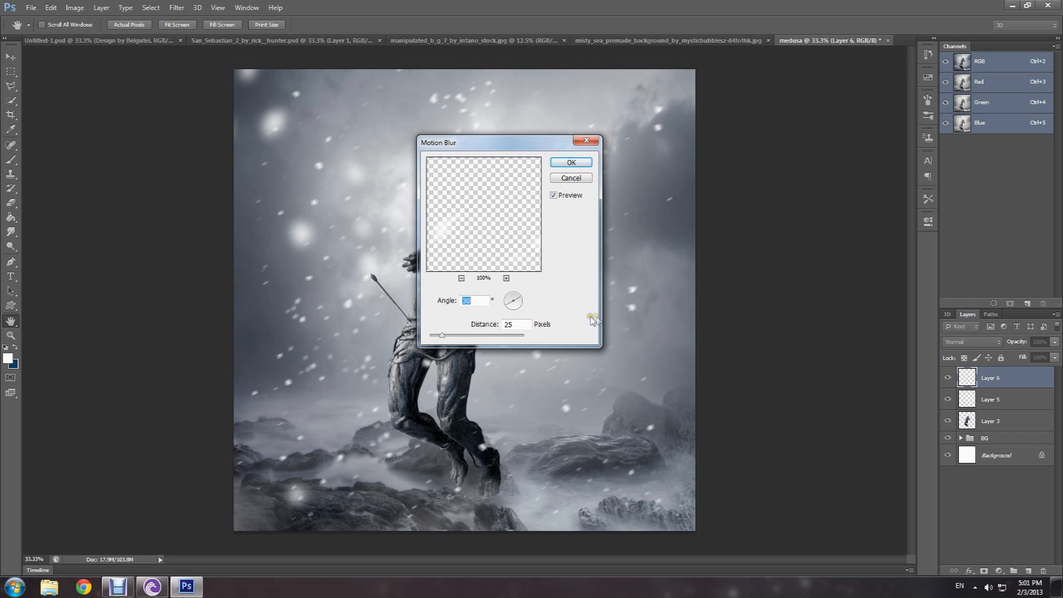
click(537, 327)
drag(527, 324, 325, 342)
text(11)
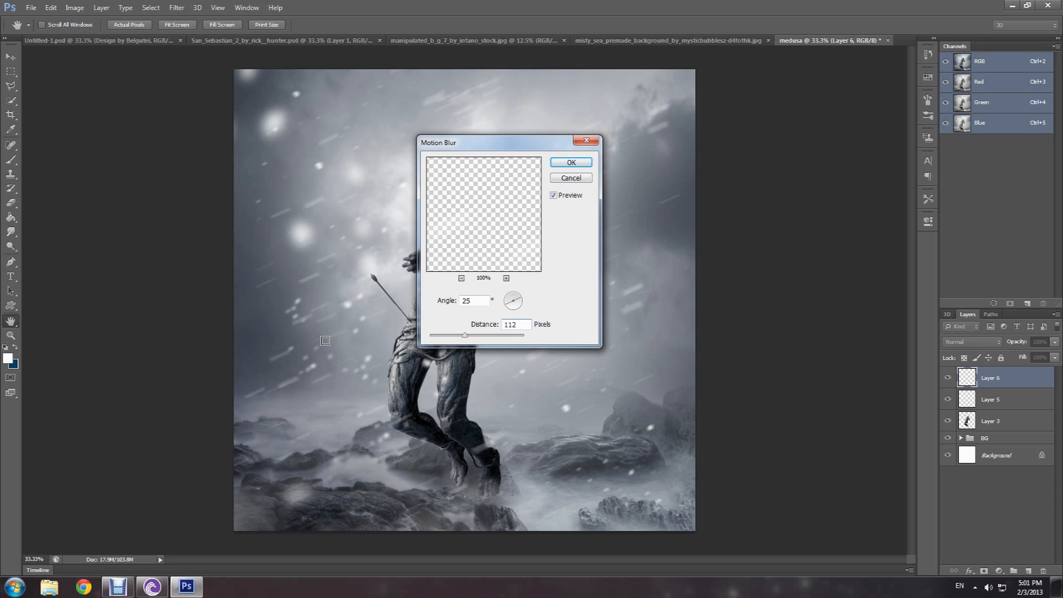
click(571, 162)
key(b)
Step: Lower Layer 6's opacity to 76% and Layer 5's to 83%, and compare the snow with the finished design
click(1055, 342)
drag(1054, 353, 1037, 356)
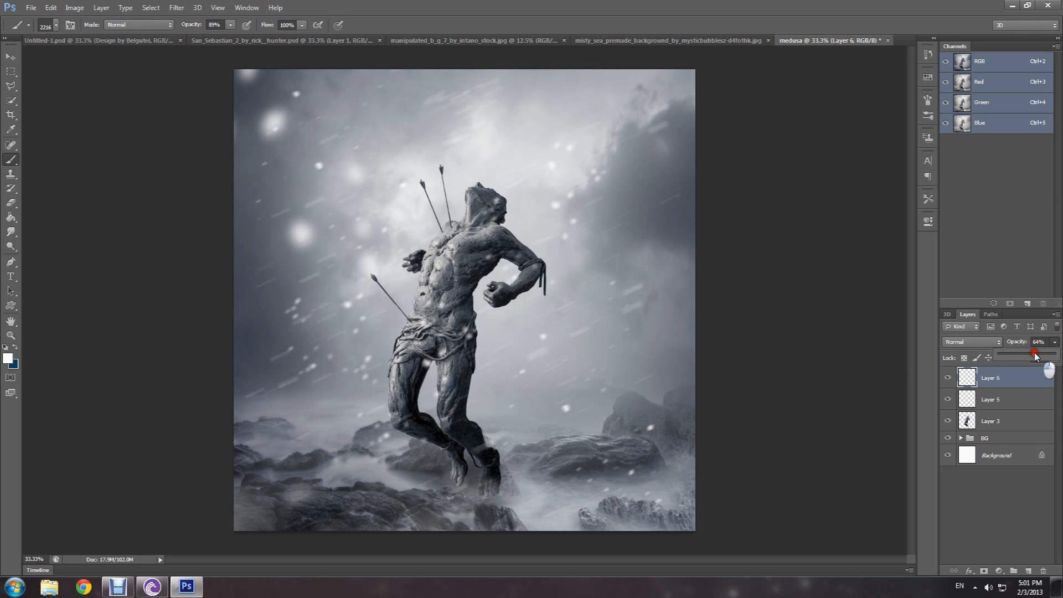
click(1003, 399)
click(1055, 342)
drag(1050, 358, 1047, 358)
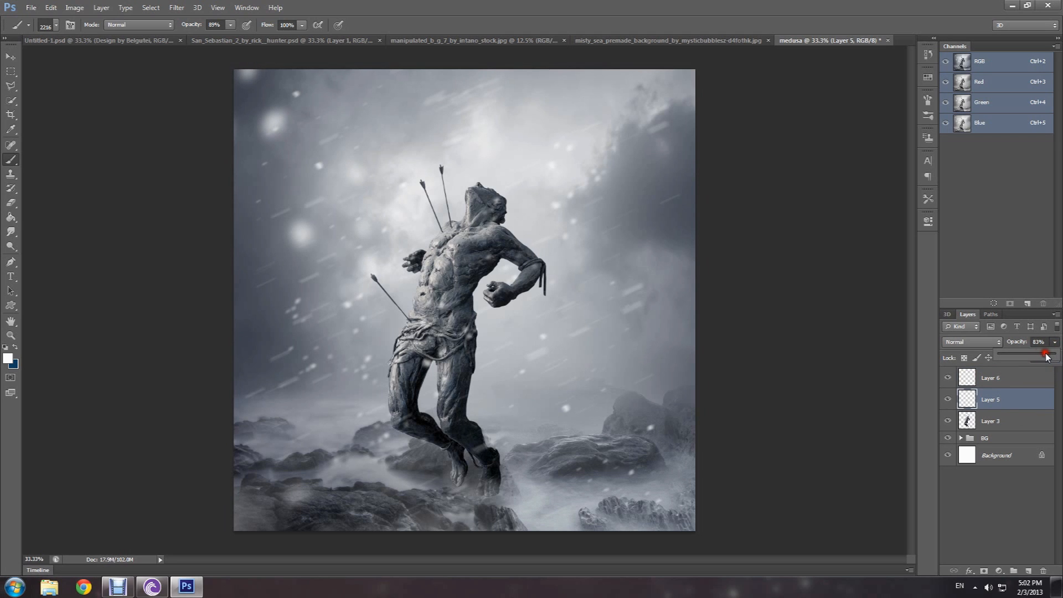
click(99, 41)
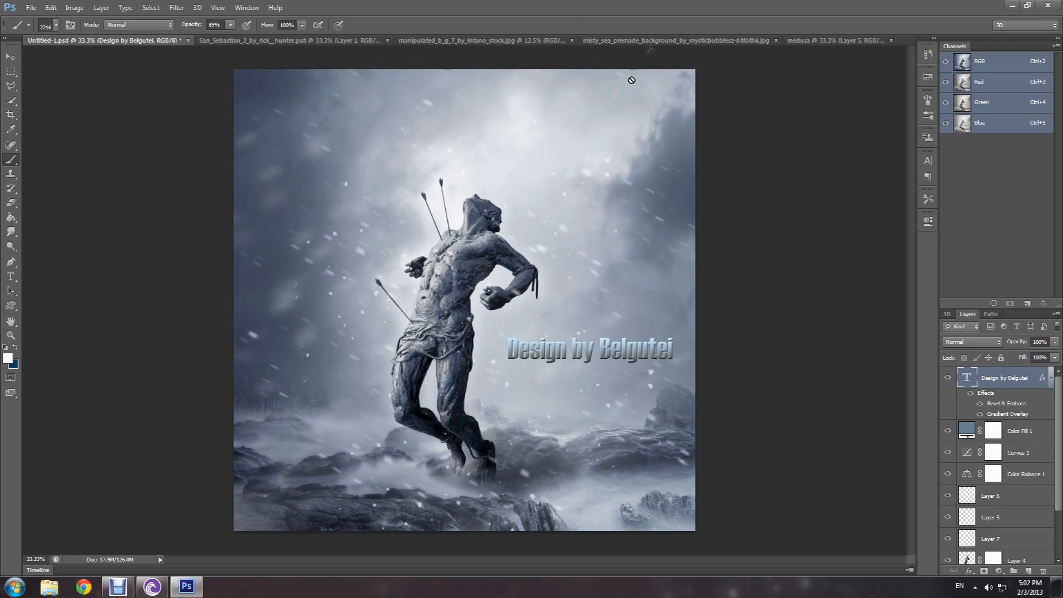
click(819, 41)
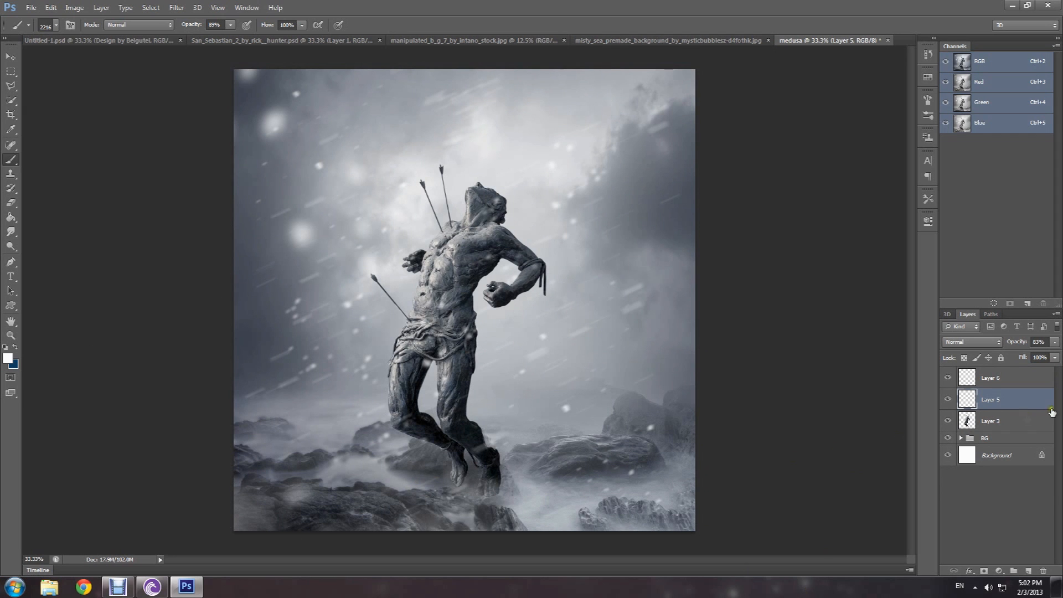
Step: Switch the brush to the first soft round preset with 0% hardness and a size of 66 px
click(991, 379)
right_click(451, 219)
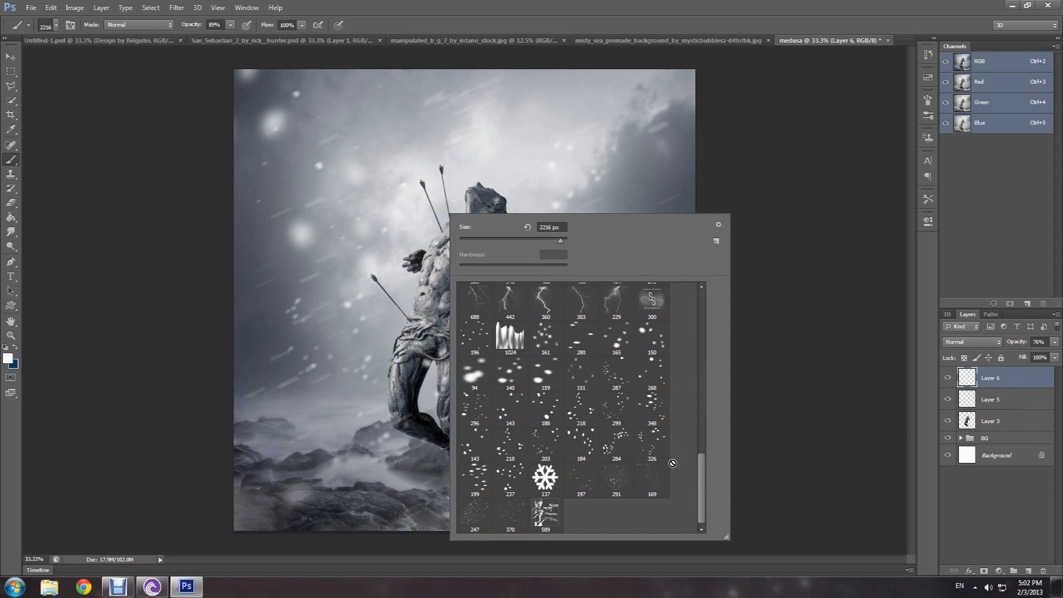
drag(702, 463, 716, 291)
double_click(475, 300)
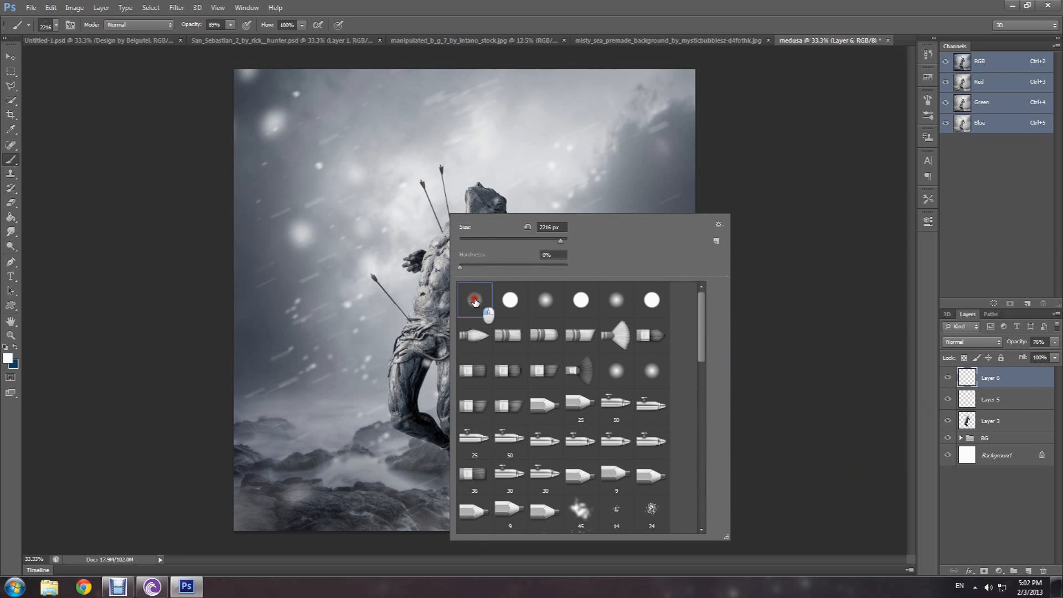
right_click(501, 277)
drag(617, 277, 550, 276)
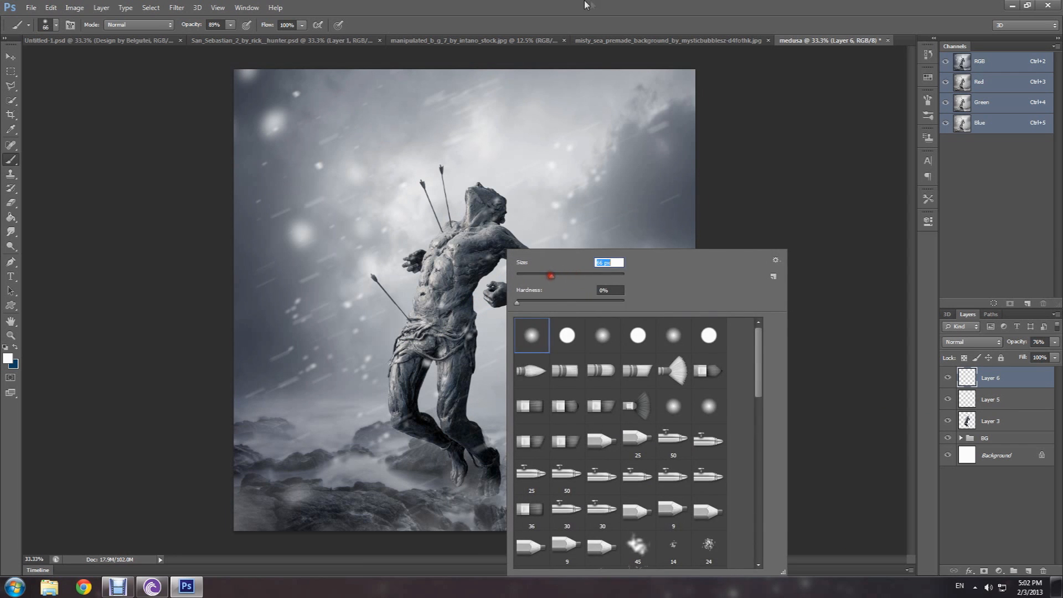
click(596, 6)
Step: Create a new layer named Gerel and place it directly beneath the statue's Layer 3
click(987, 426)
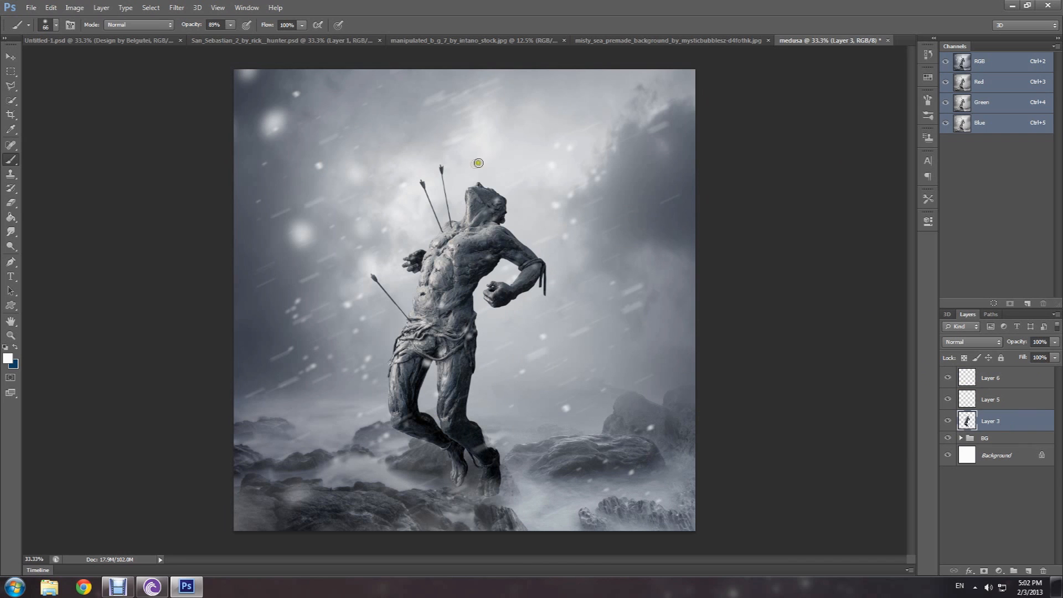
click(1028, 571)
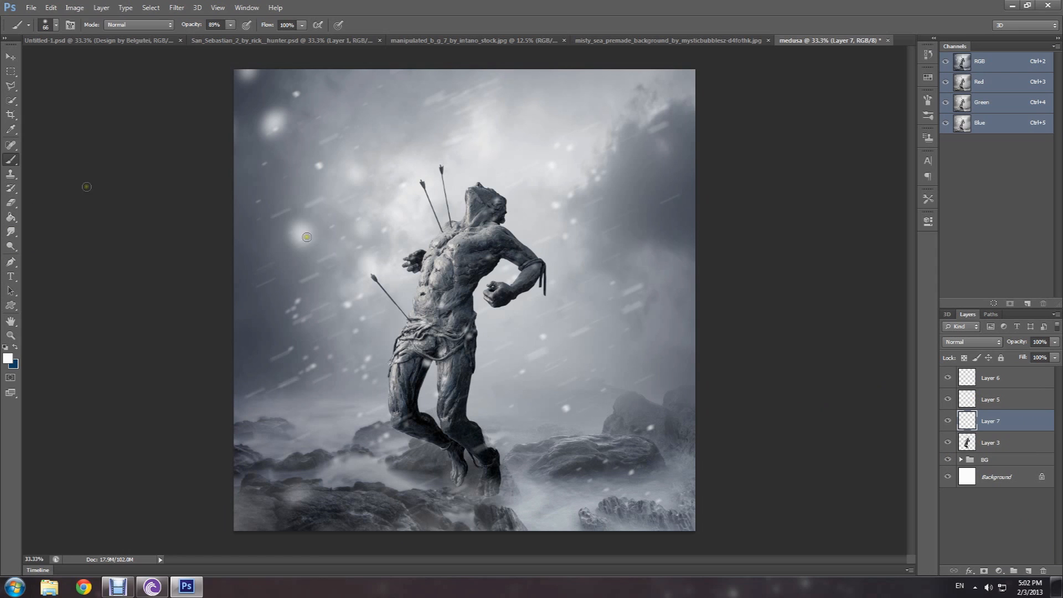
double_click(991, 421)
key(Return)
drag(1025, 418, 1007, 457)
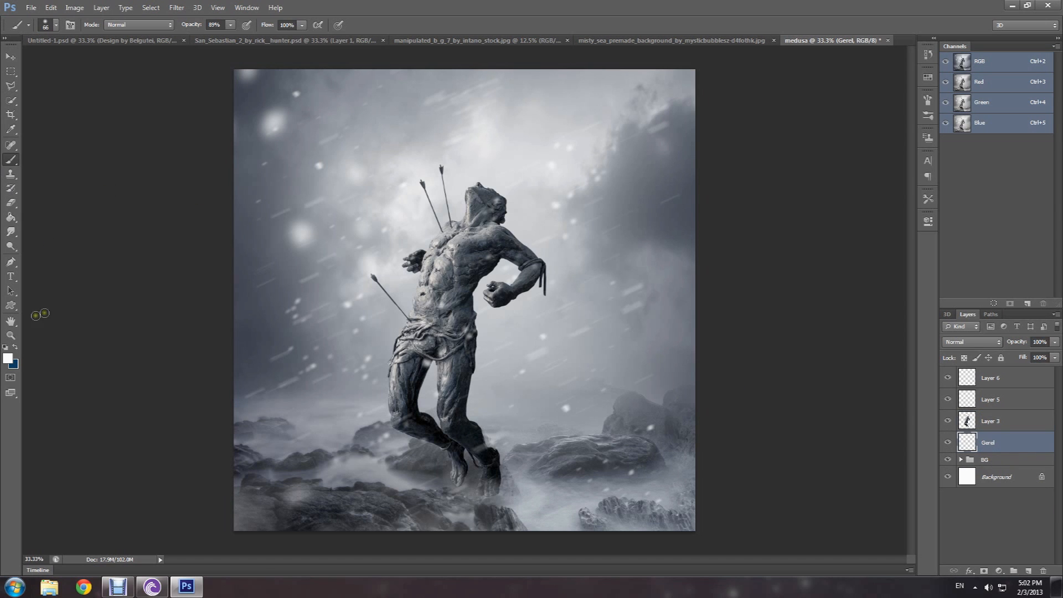
Step: Paint a faint white glow behind the statue's head and chest with a 116 px soft brush at 23% opacity
right_click(456, 275)
drag(327, 276, 340, 276)
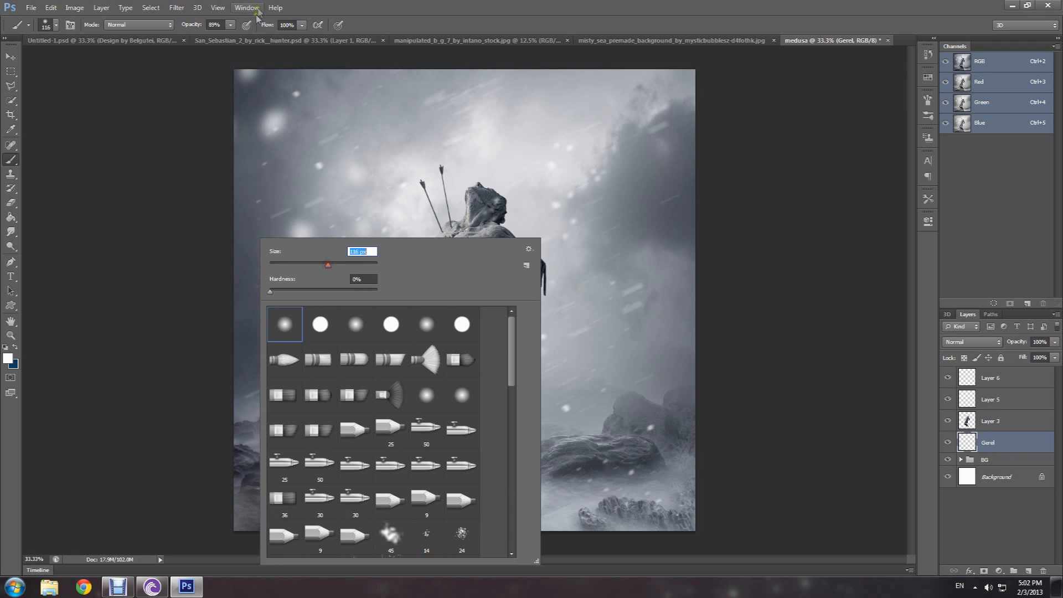
click(230, 25)
drag(228, 31, 193, 38)
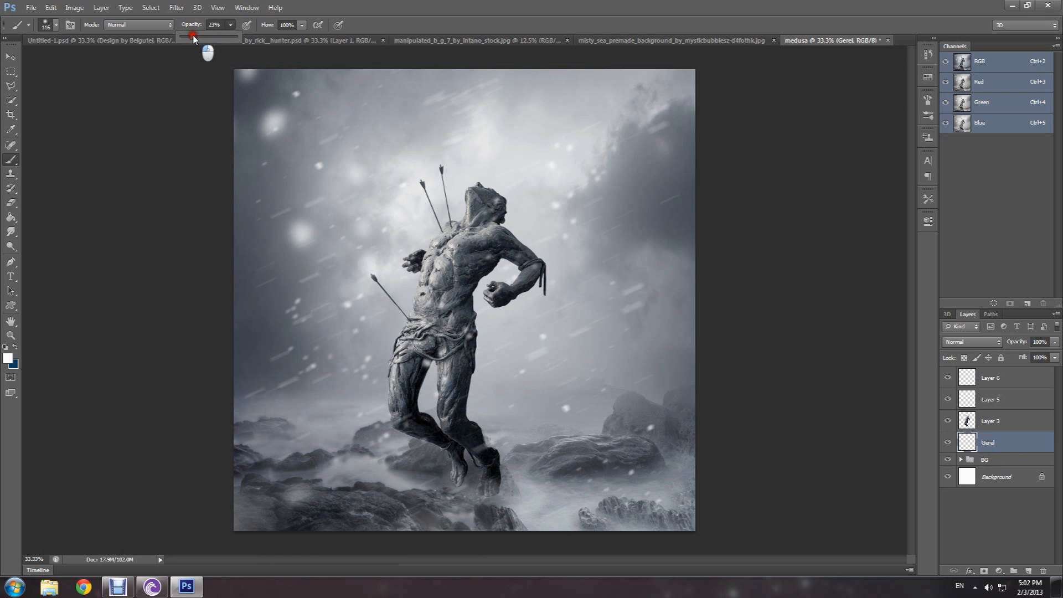
drag(467, 191, 455, 241)
click(370, 227)
Step: Raise the brush opacity to 40% and paint a stronger white glow around the statue's outline from head to feet
click(228, 26)
click(236, 36)
click(463, 199)
mouse_move(463, 199)
mouse_down()
mouse_move(468, 229)
mouse_move(462, 190)
mouse_move(465, 217)
mouse_move(431, 239)
mouse_move(424, 261)
mouse_move(401, 253)
mouse_move(417, 284)
mouse_move(393, 360)
mouse_move(393, 422)
mouse_move(436, 447)
mouse_move(420, 432)
mouse_up()
click(231, 24)
drag(232, 37, 239, 37)
mouse_move(414, 270)
mouse_down()
mouse_move(390, 413)
mouse_move(448, 457)
mouse_move(456, 479)
mouse_move(433, 406)
mouse_move(438, 366)
mouse_move(424, 380)
mouse_move(498, 491)
mouse_up()
mouse_move(480, 450)
mouse_down()
mouse_move(464, 402)
mouse_move(480, 375)
mouse_move(469, 400)
mouse_move(474, 294)
mouse_move(520, 262)
mouse_move(504, 300)
mouse_move(489, 307)
mouse_move(546, 275)
mouse_move(506, 229)
mouse_move(504, 189)
mouse_move(467, 188)
mouse_up()
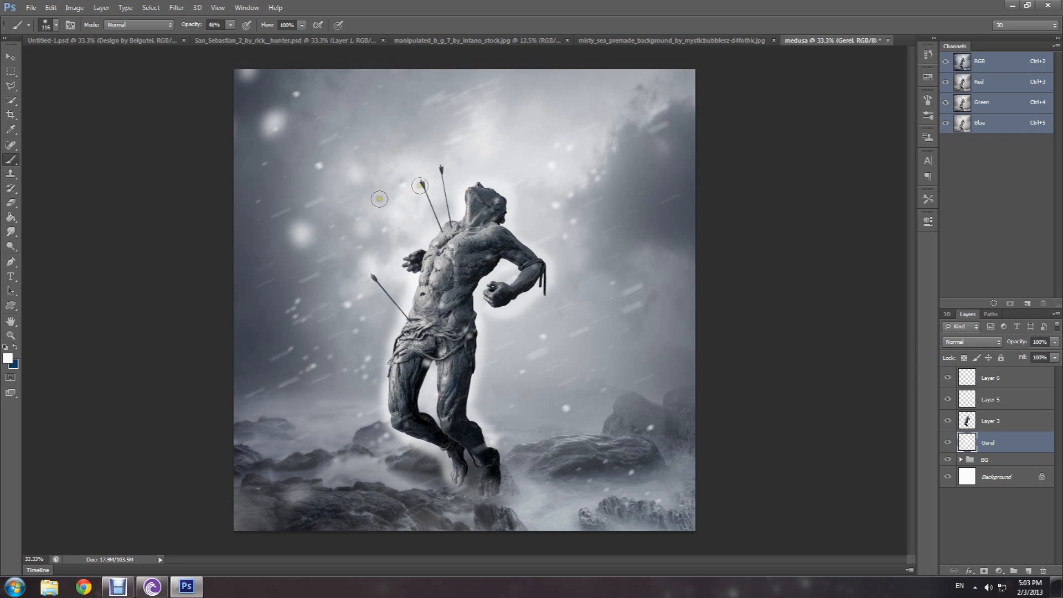
Step: Soften the glow on the Gerel layer with a Gaussian Blur of about 60 pixels
click(177, 7)
mouse_move(206, 120)
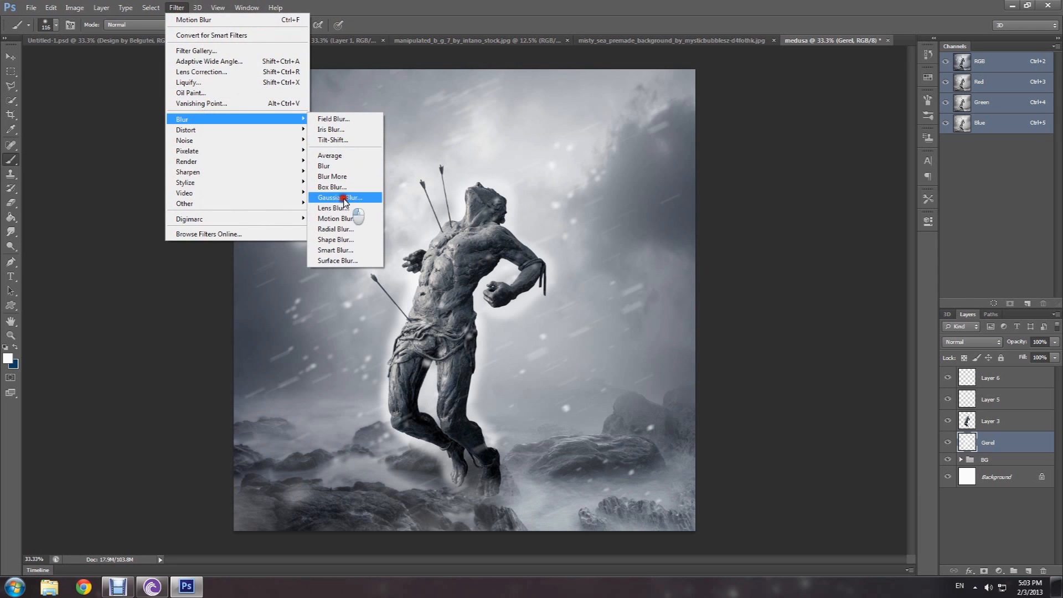
click(344, 198)
drag(720, 155, 667, 113)
mouse_move(672, 280)
mouse_down()
mouse_move(699, 285)
mouse_move(685, 284)
mouse_up()
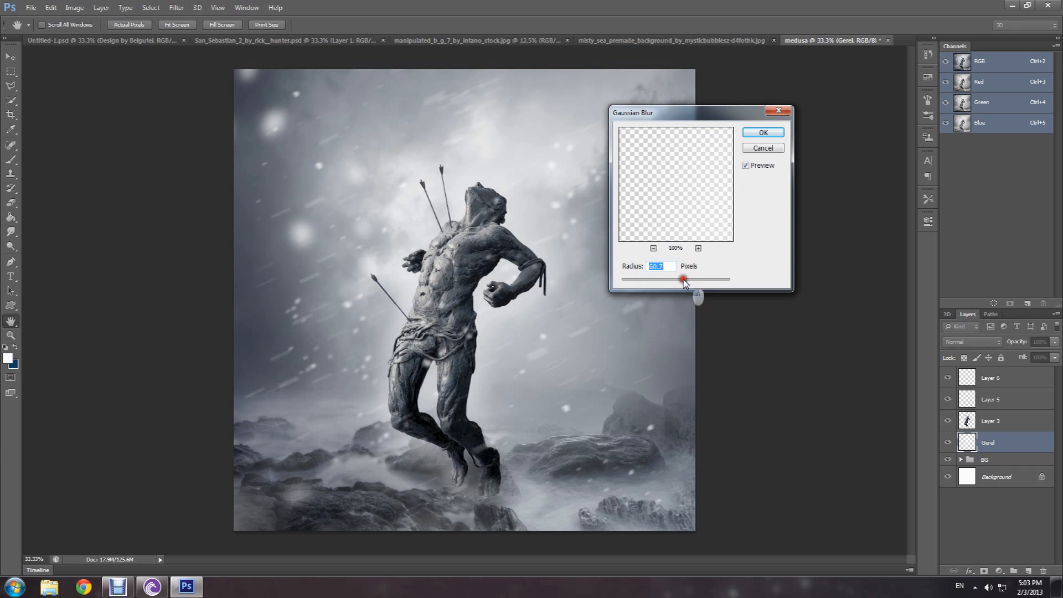
click(754, 137)
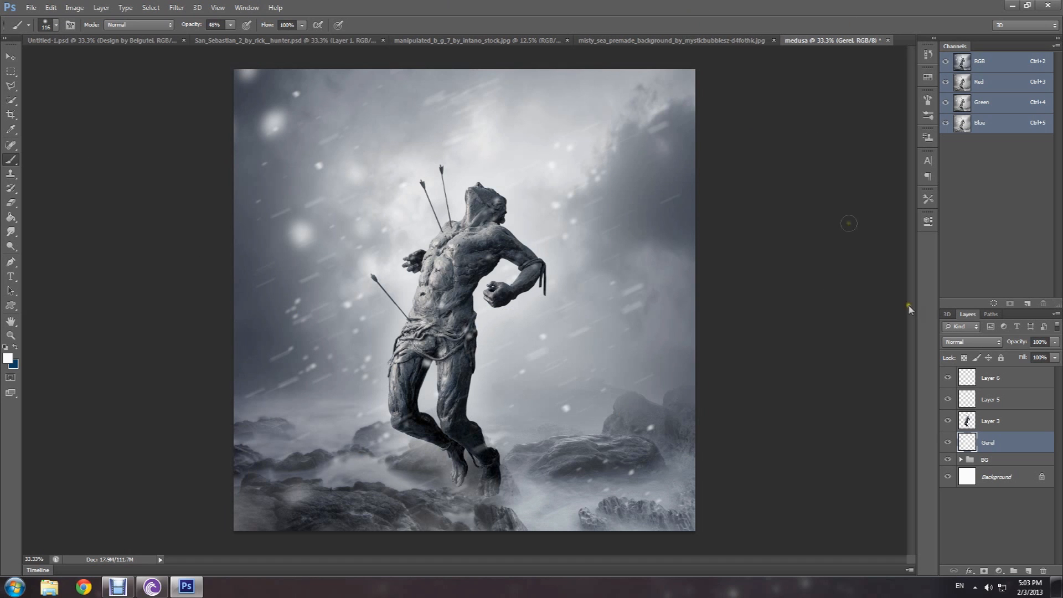
Step: Add a Color Balance adjustment layer above Layer 6
click(995, 381)
click(101, 8)
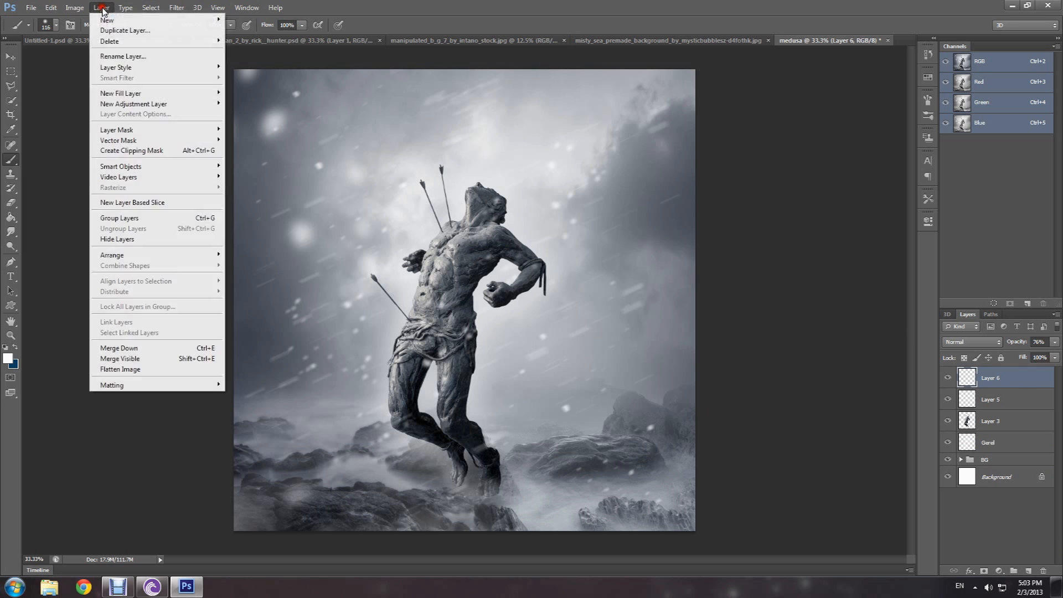
mouse_move(149, 104)
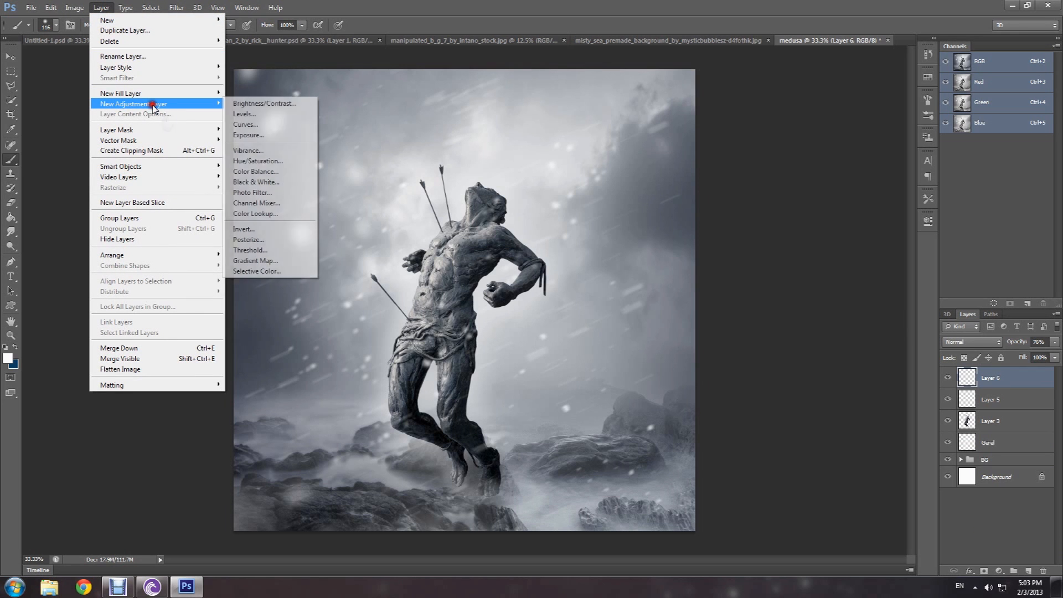
click(262, 172)
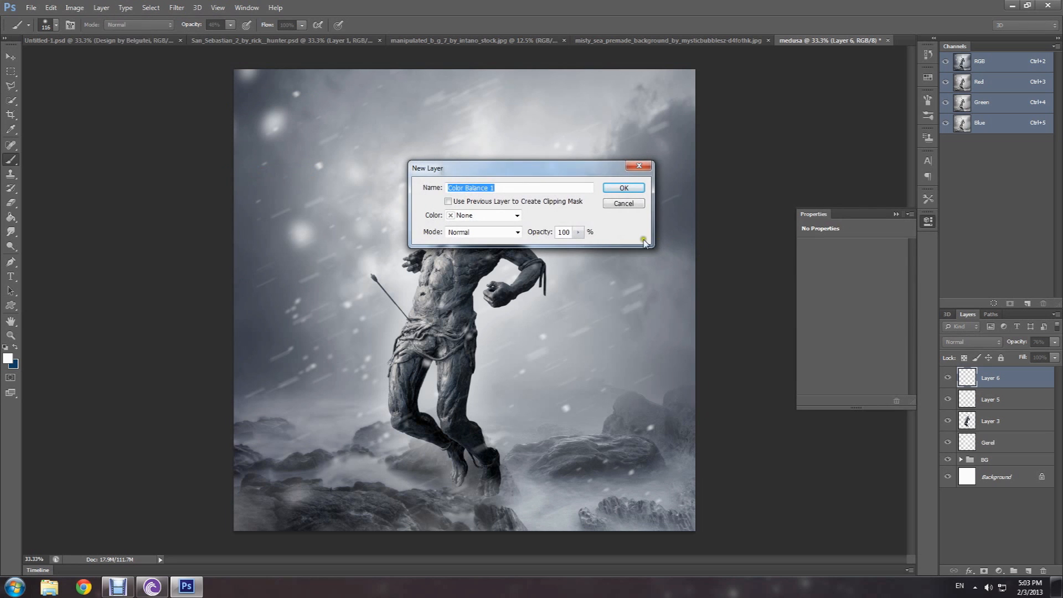
click(611, 185)
Step: Set the Color Balance midtones to Cyan-Red 5, Magenta-Green -5 and Yellow-Blue -5
click(875, 269)
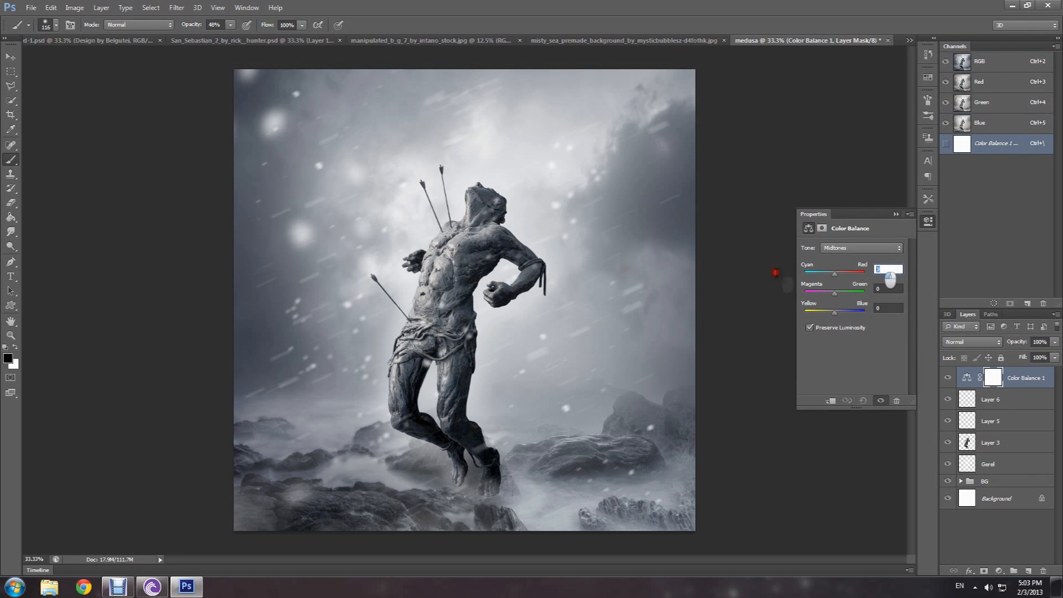
key(Tab)
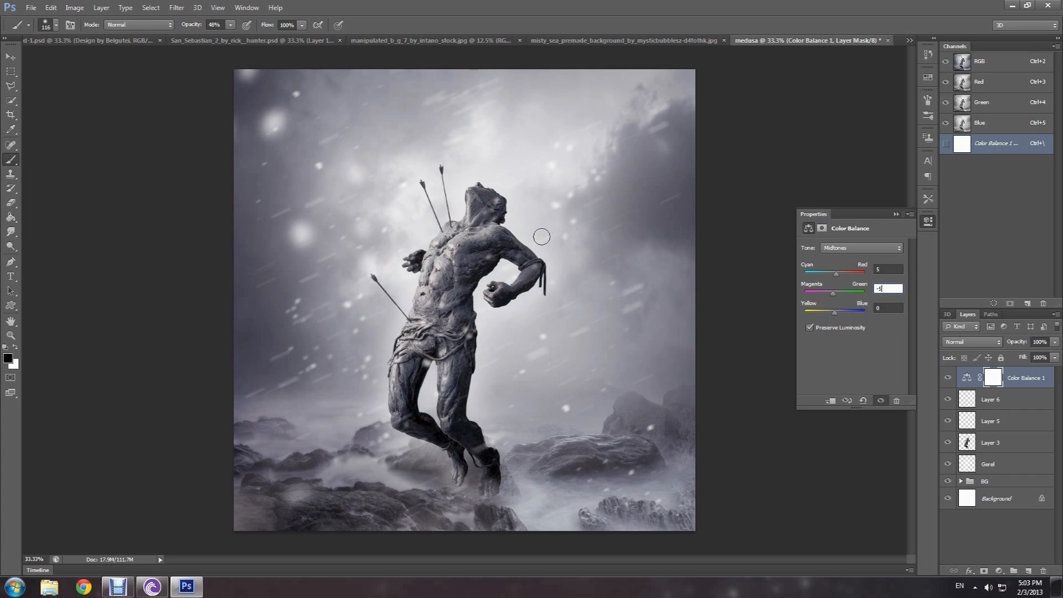
text(-5)
click(878, 306)
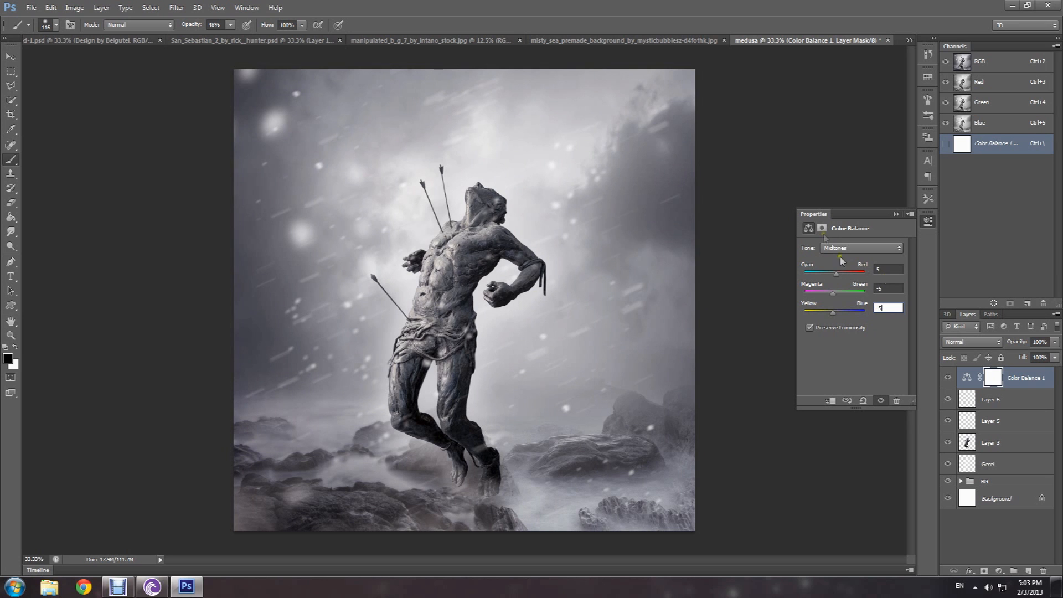
click(898, 214)
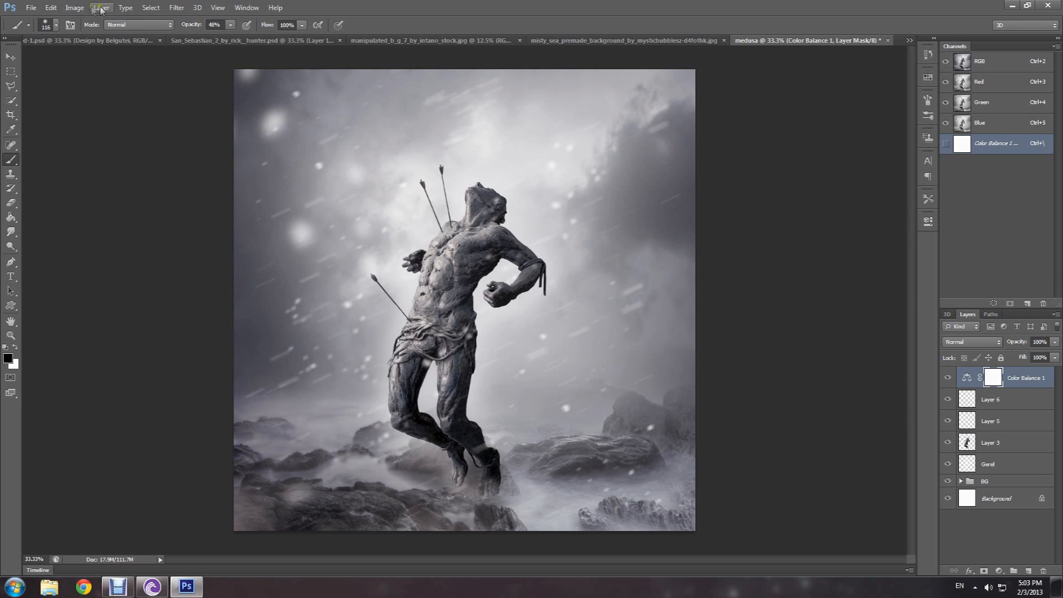
Step: Add a Curves adjustment layer on top and brighten the highlights with a point at input 235, output 241
click(75, 8)
mouse_move(101, 8)
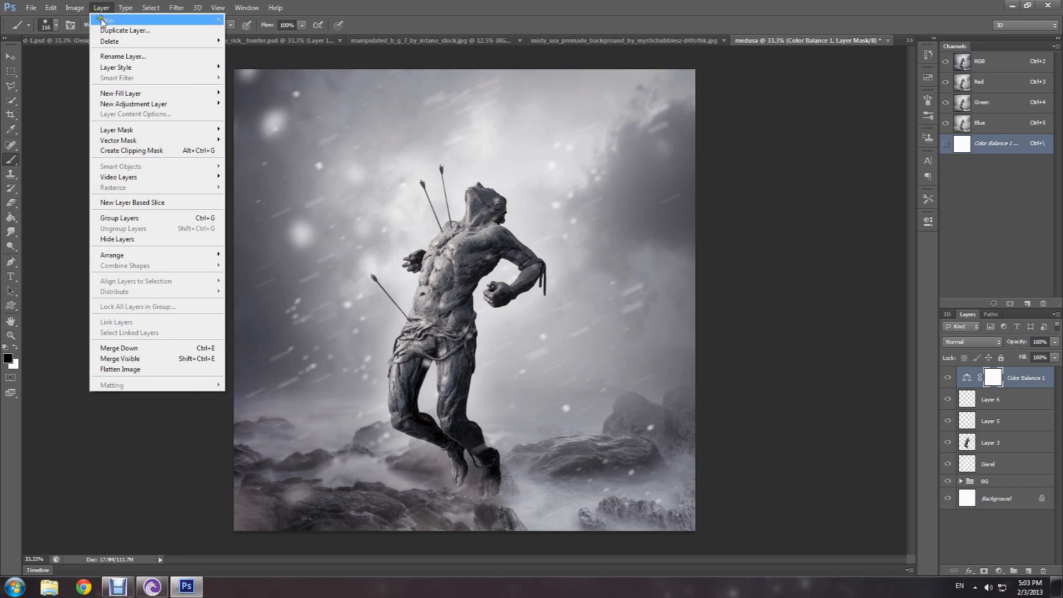
click(157, 105)
click(245, 124)
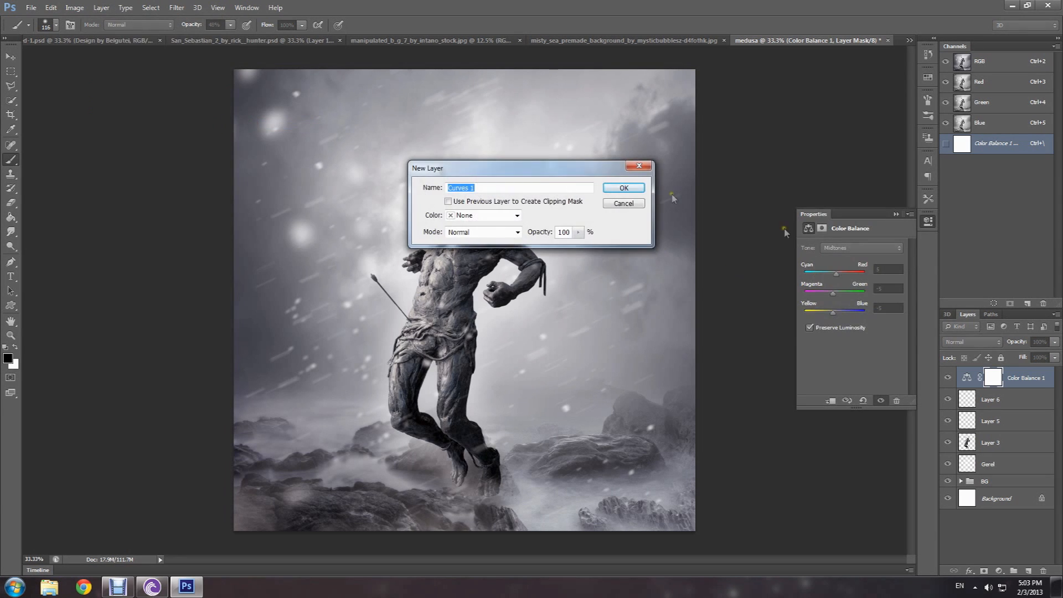
click(624, 188)
drag(875, 297, 893, 277)
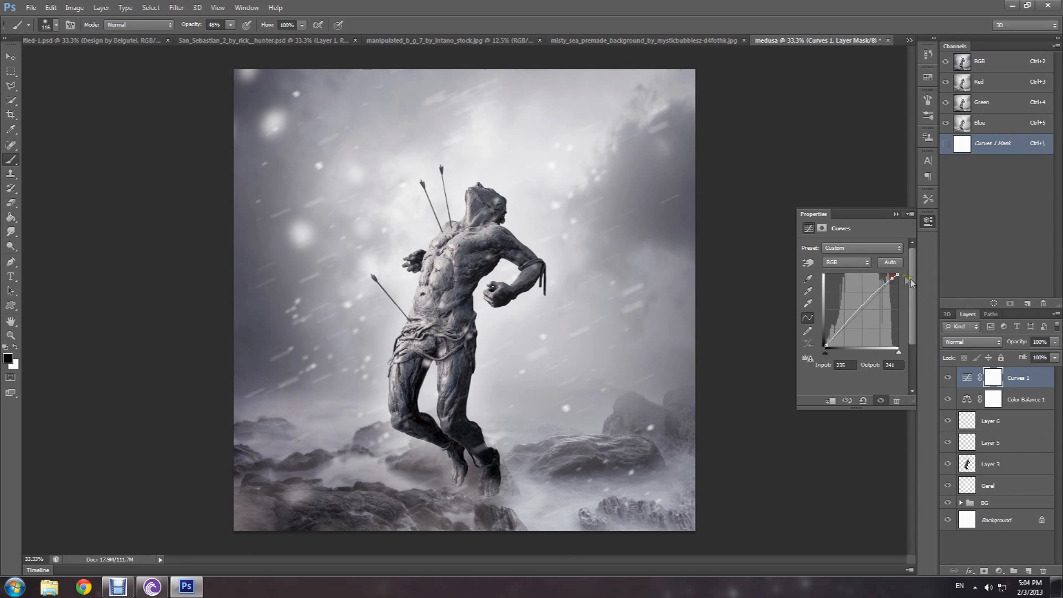
click(896, 216)
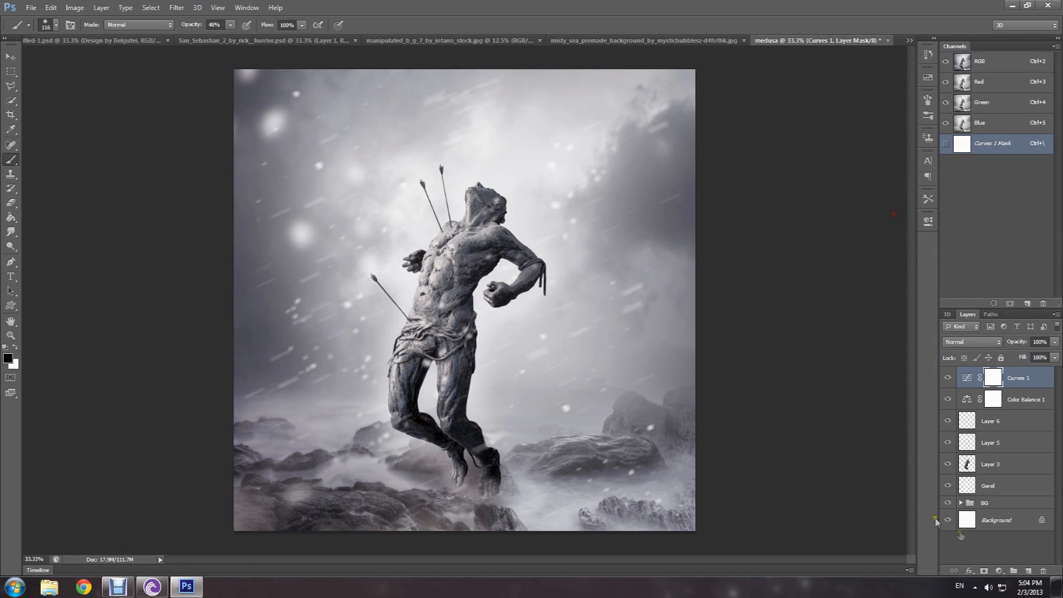
Step: Add a Solid Color fill layer directly above the Curves 1 layer, keeping the default layer options
click(102, 8)
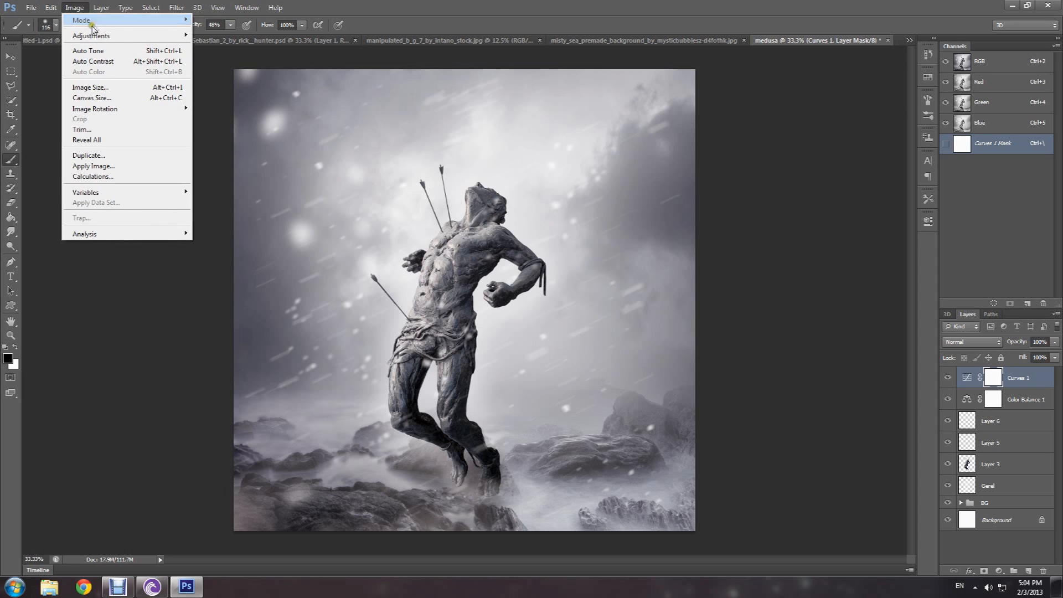
mouse_move(120, 8)
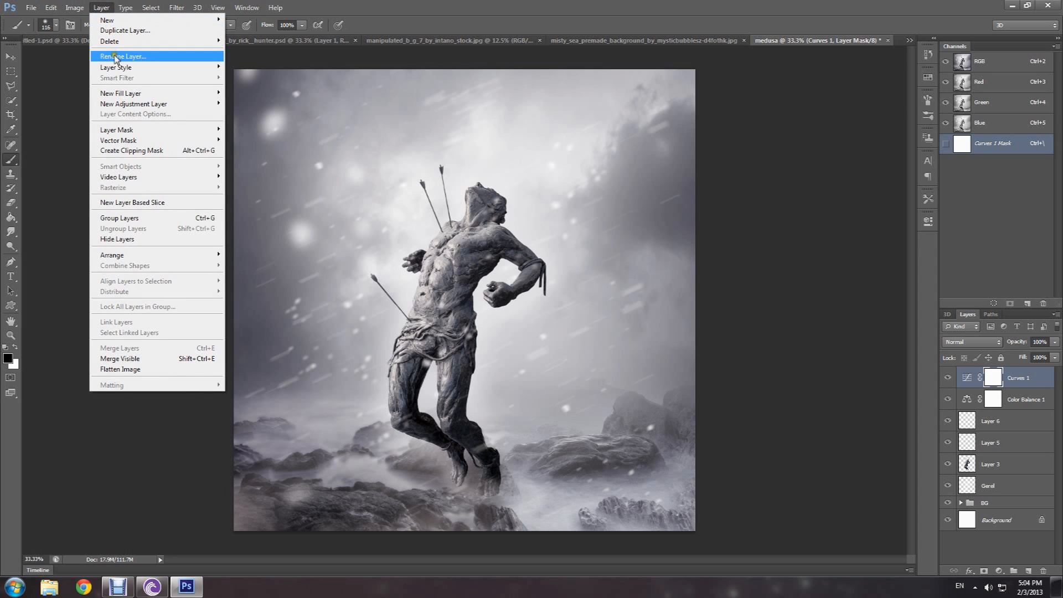
mouse_move(123, 70)
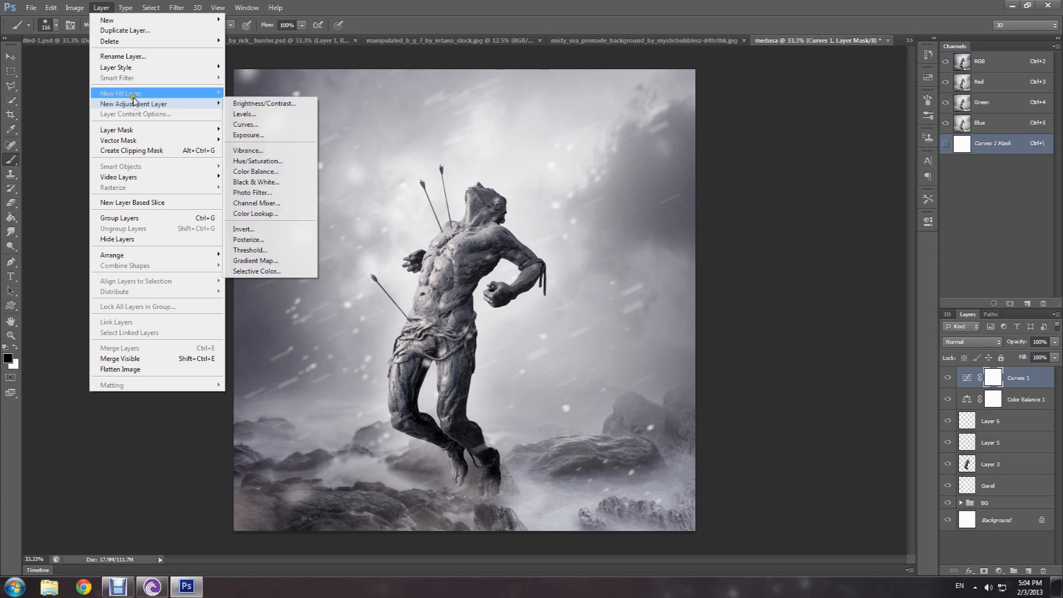
mouse_move(167, 94)
click(247, 97)
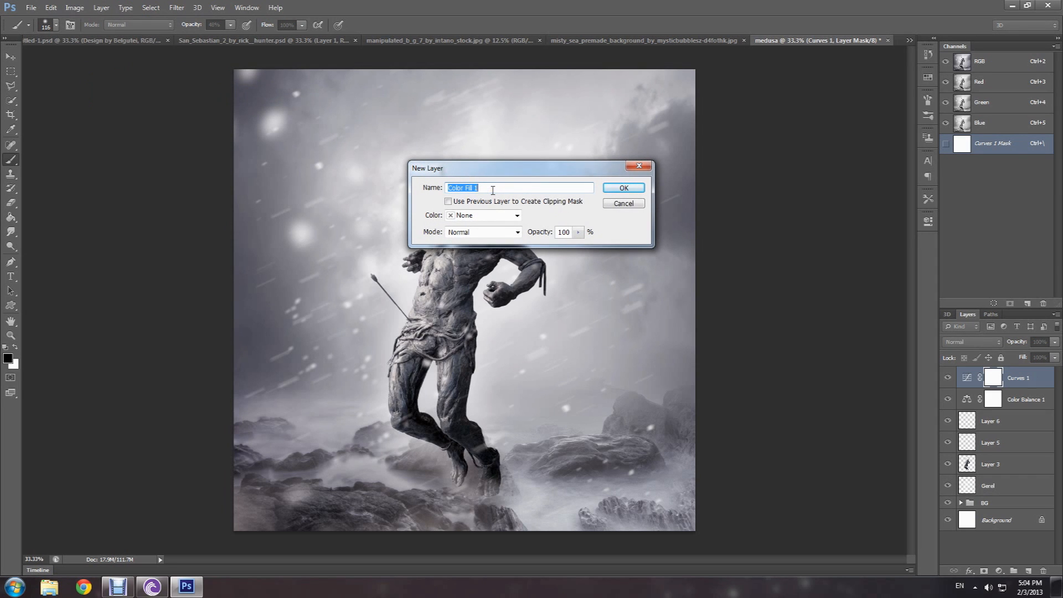
click(624, 188)
Step: Set the new fill layer's color to hex 5e7786
drag(706, 204, 498, 143)
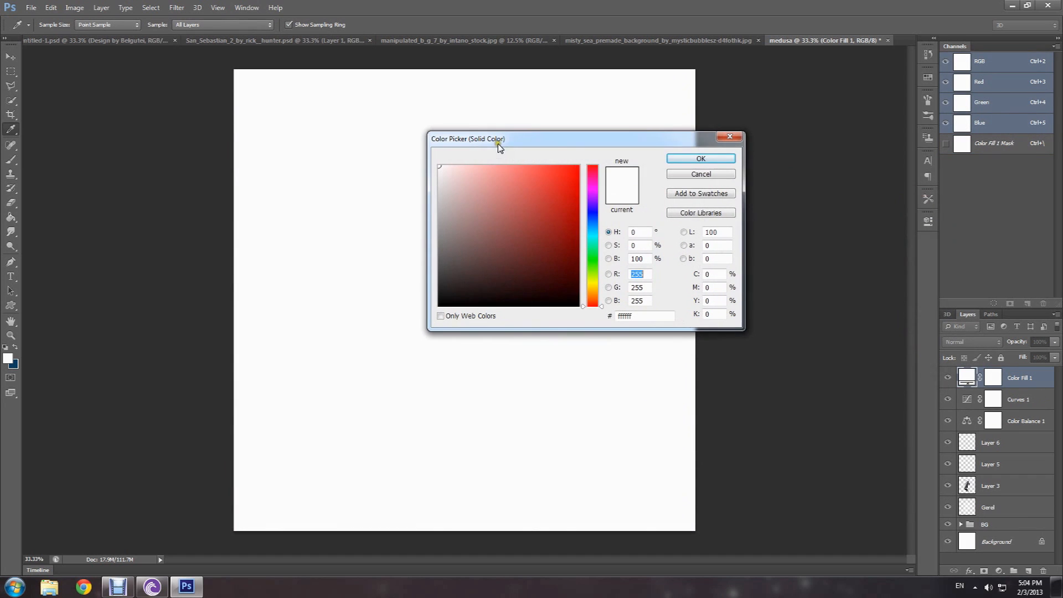
click(594, 227)
mouse_move(541, 193)
mouse_down()
mouse_move(555, 193)
mouse_move(507, 255)
mouse_up()
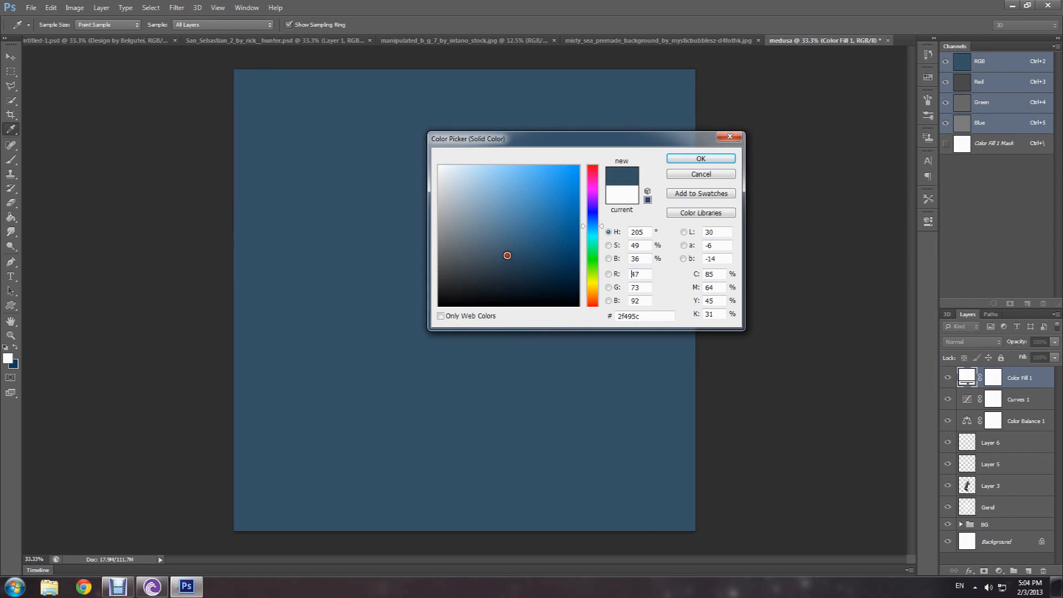
click(632, 275)
drag(505, 254, 507, 254)
click(656, 316)
text(5e)
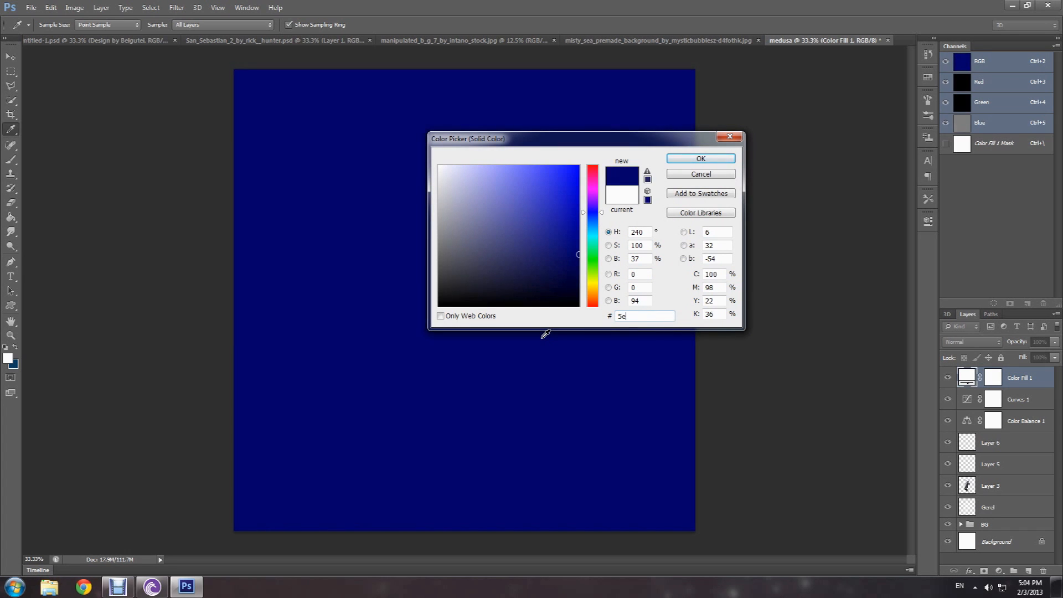
text(7786)
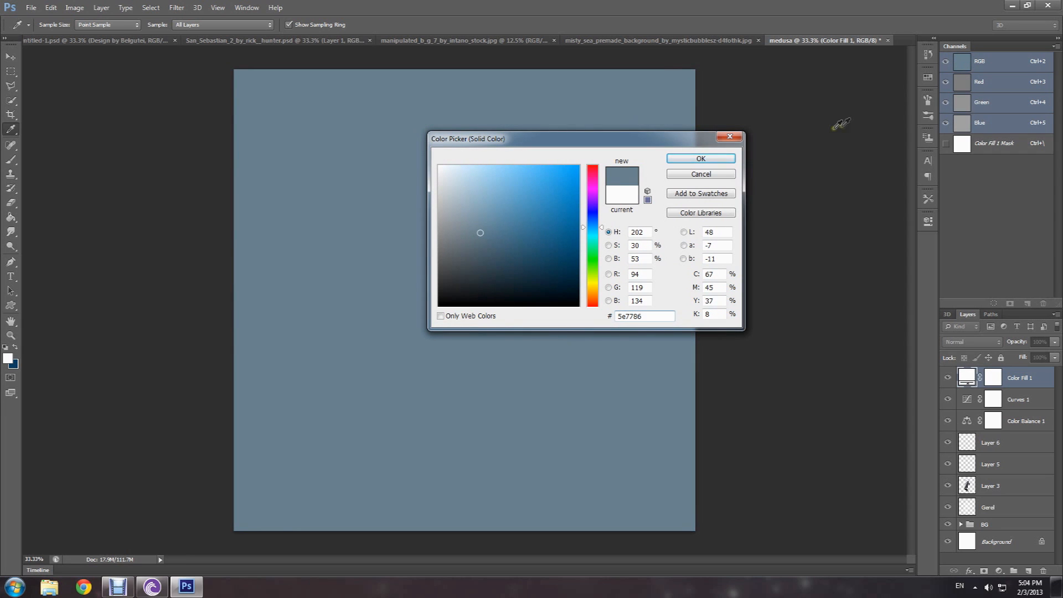
click(701, 158)
key(b)
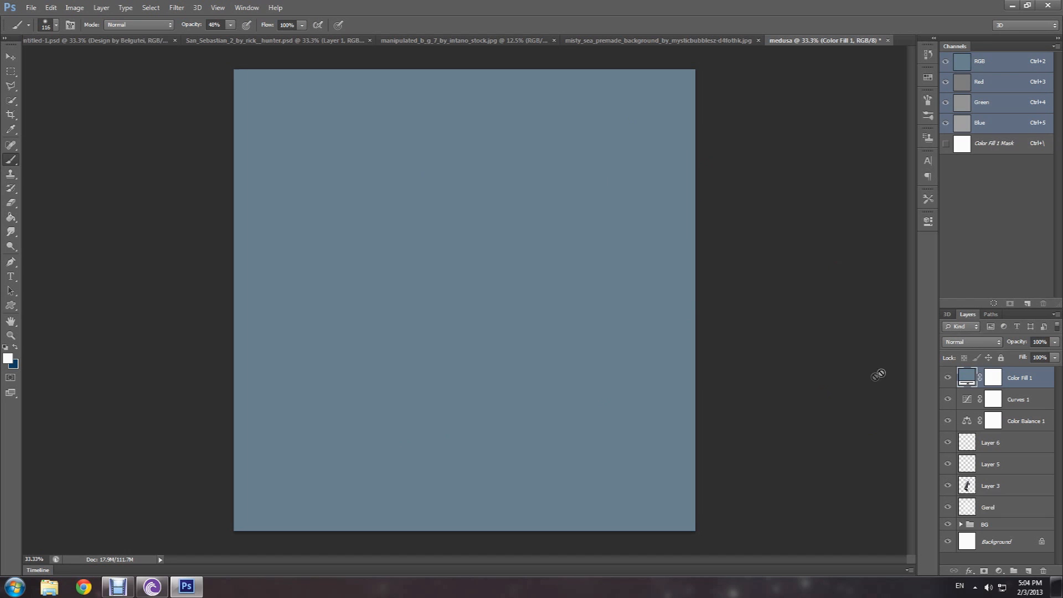
Step: Check the color and blend mode of the Color Fill 1 layer in the finished design, Untitled-1.psd
click(82, 41)
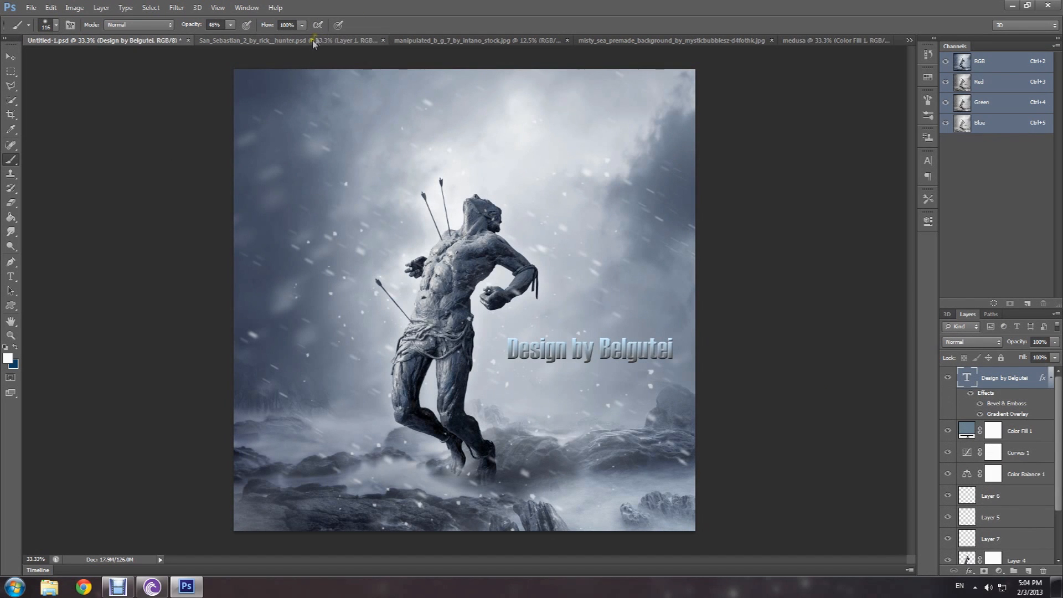
double_click(967, 433)
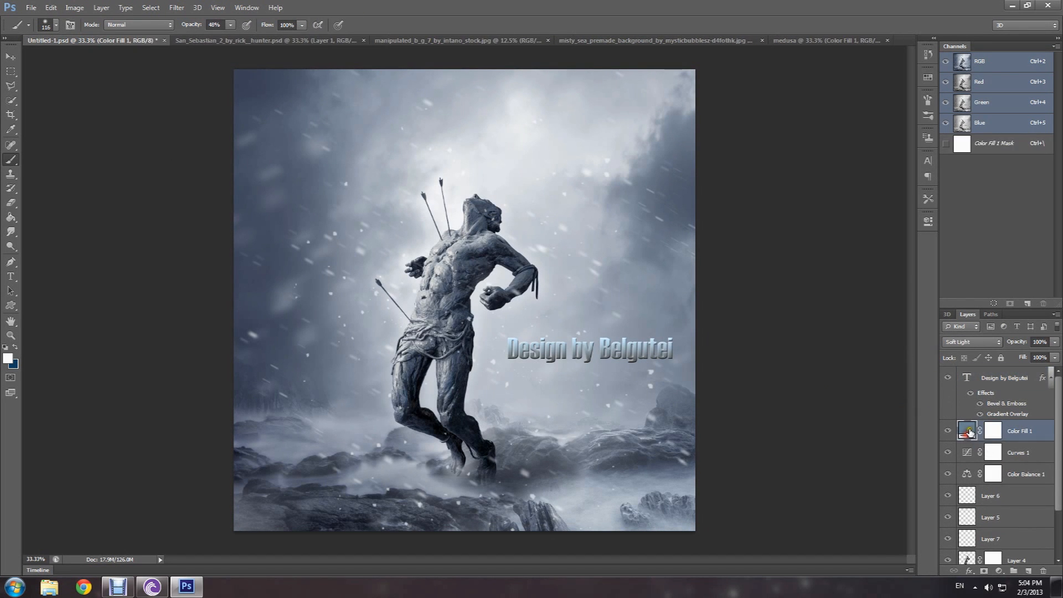
click(641, 319)
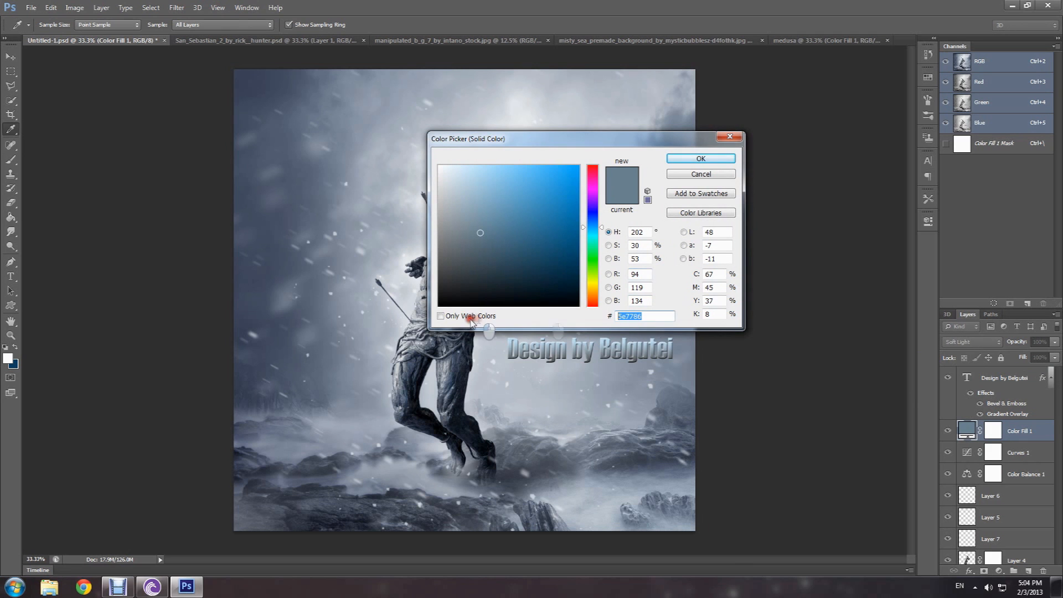
click(714, 173)
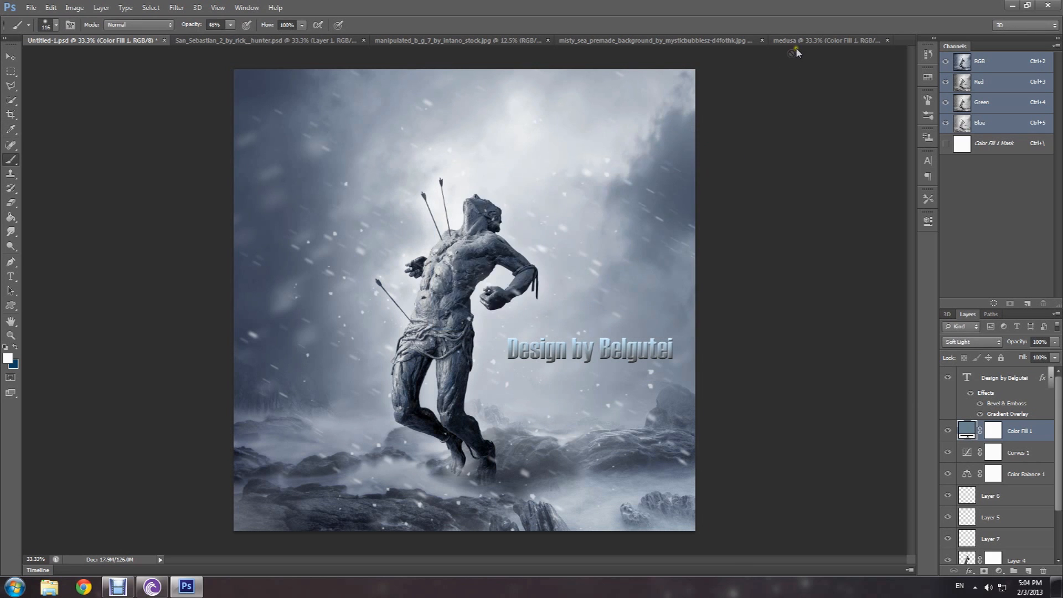
Step: Return to the medusa document and set the Color Fill 1 layer's blend mode to Soft Light
click(801, 41)
double_click(964, 376)
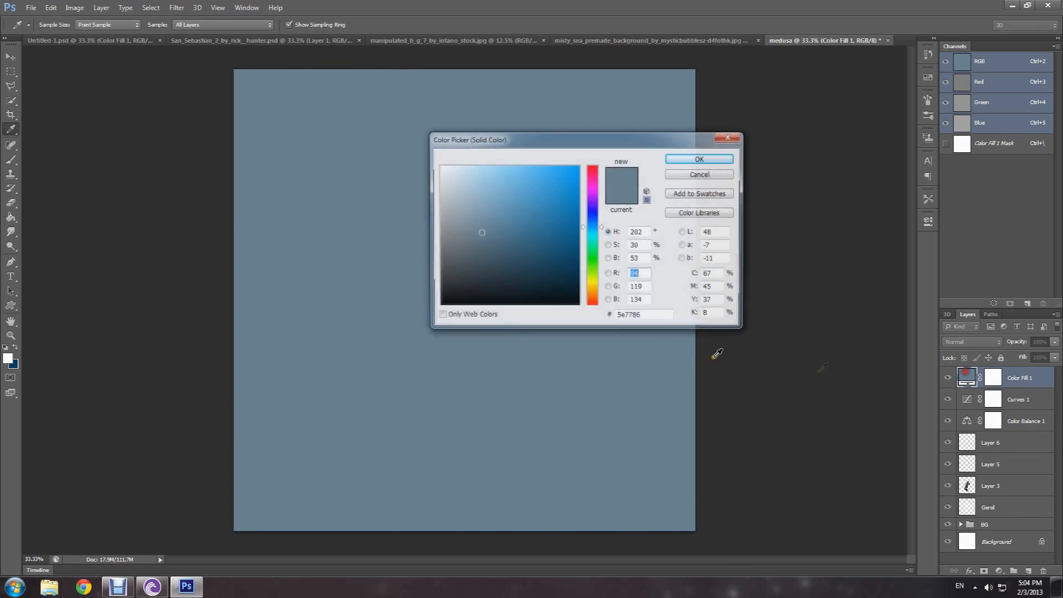
click(701, 159)
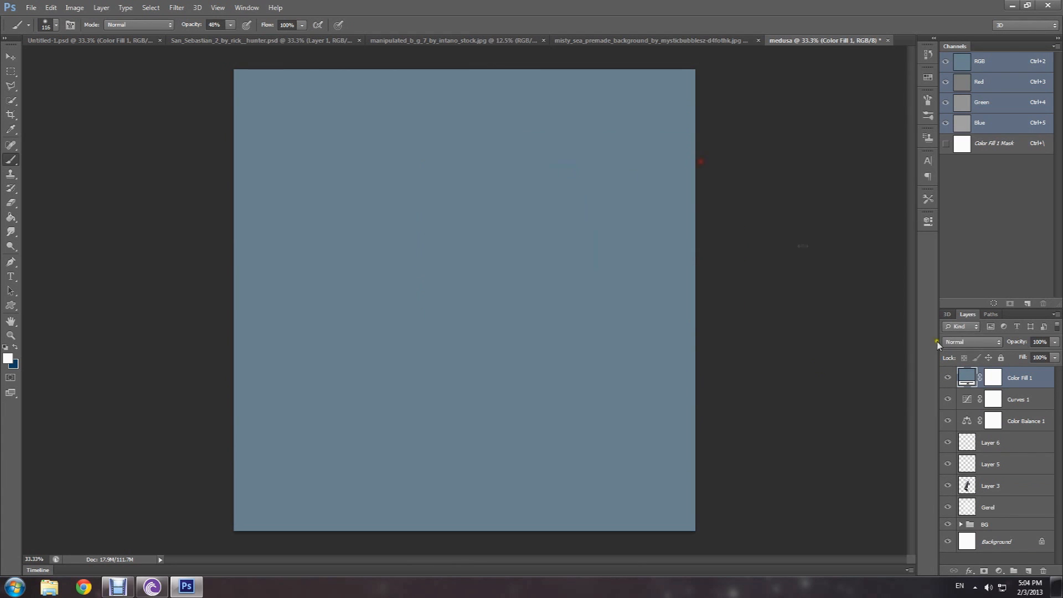
click(974, 341)
click(965, 199)
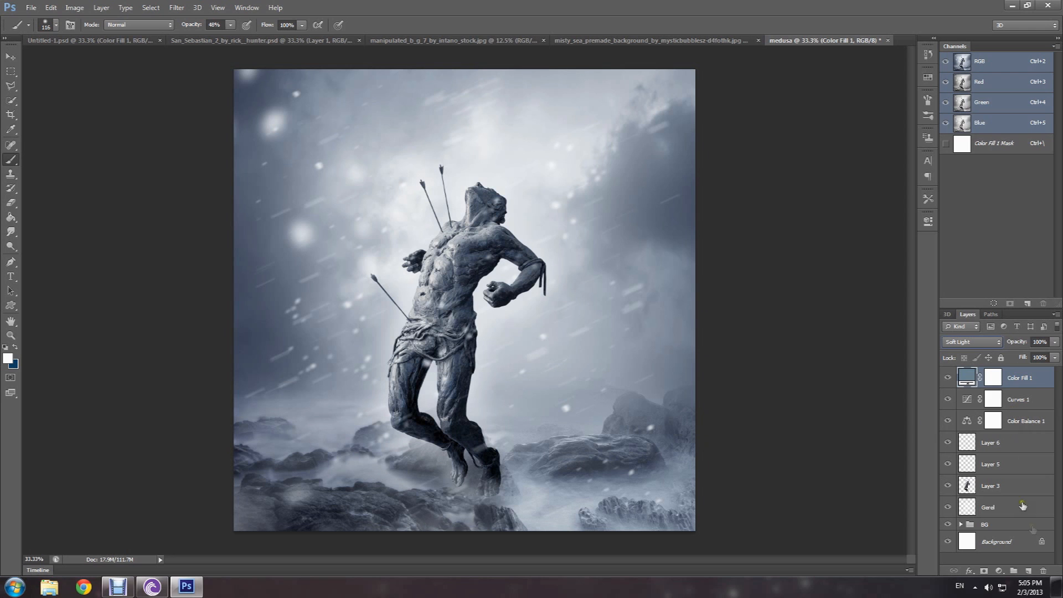
click(1029, 571)
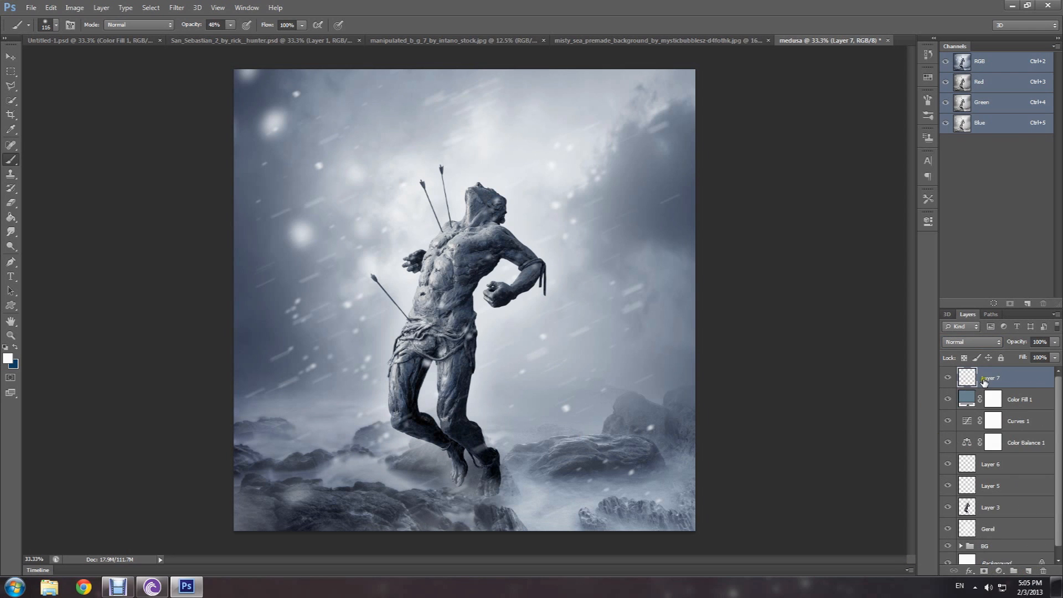
key(ctrl+z)
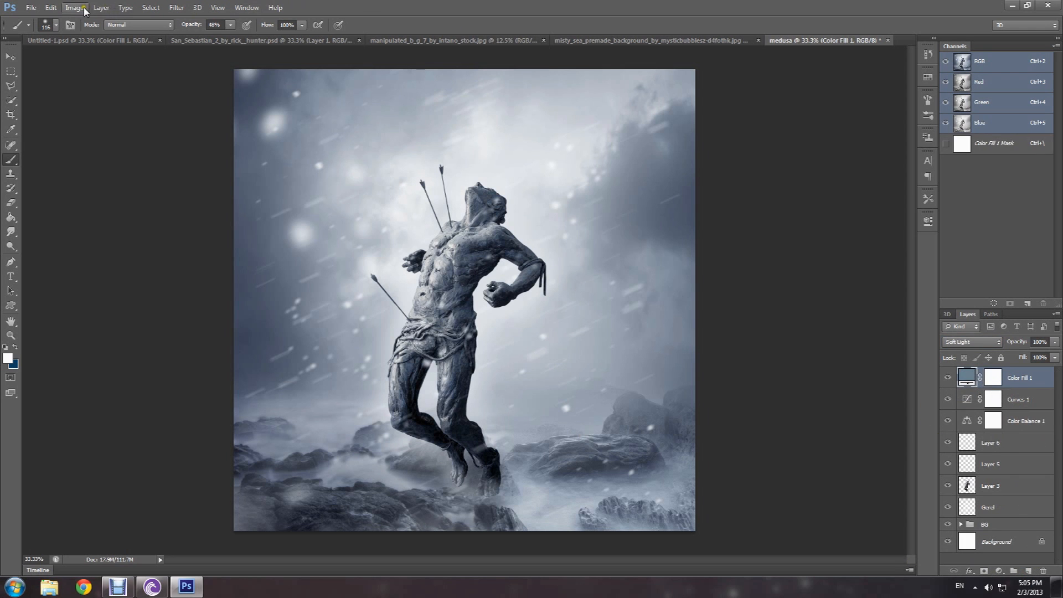
click(101, 7)
mouse_move(123, 67)
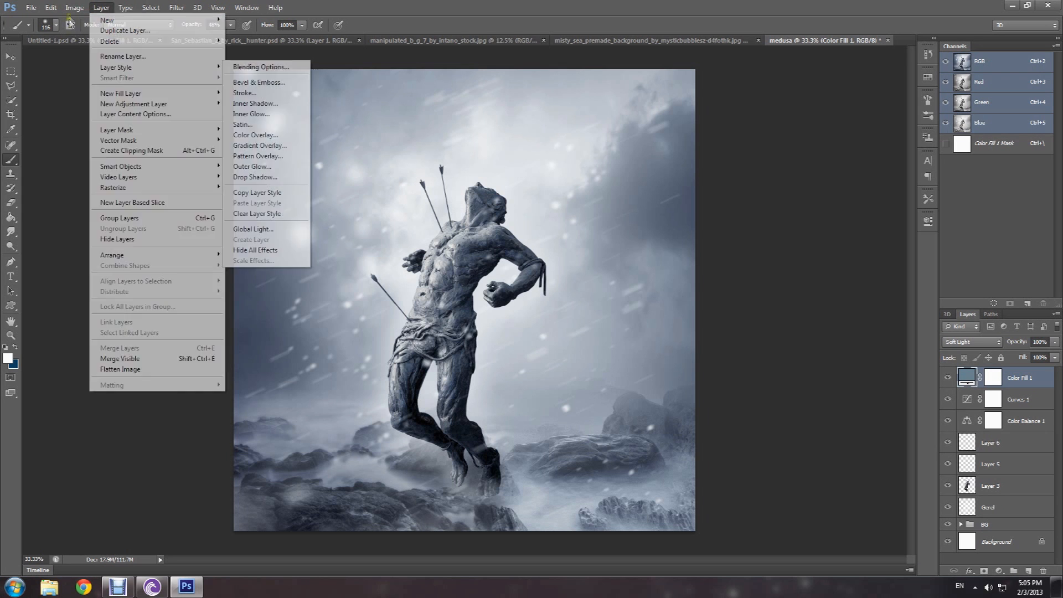
click(105, 7)
Step: Add a Gradient Map adjustment layer above the Color Fill 1 layer
click(106, 8)
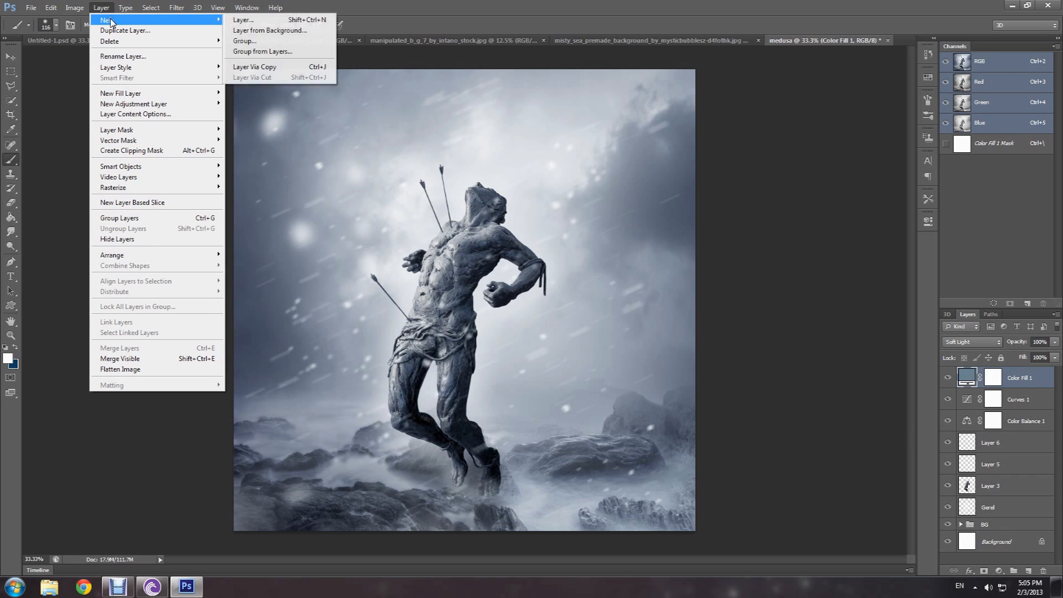
mouse_move(127, 104)
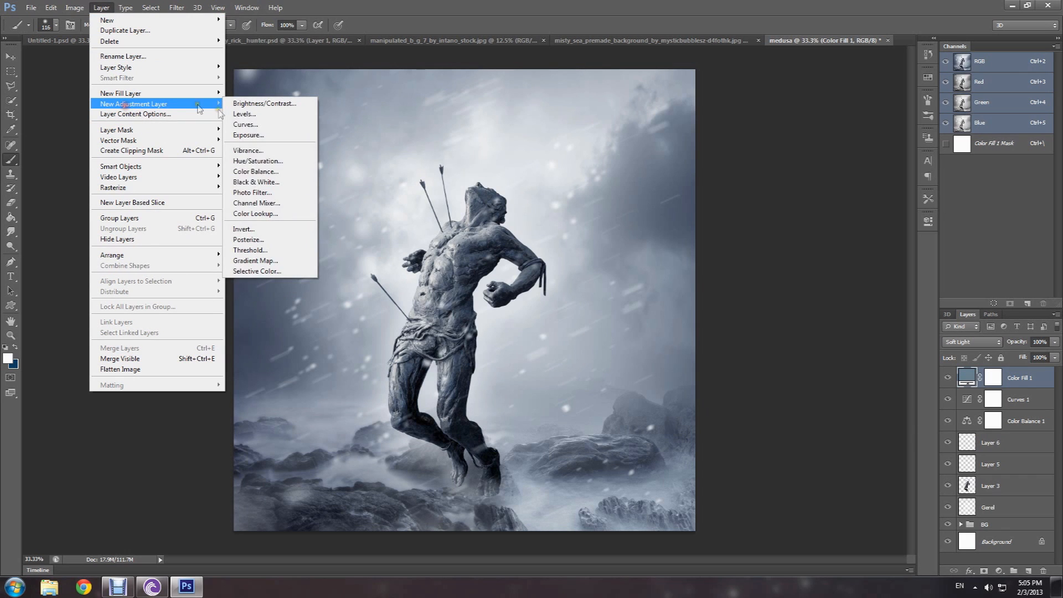
click(258, 260)
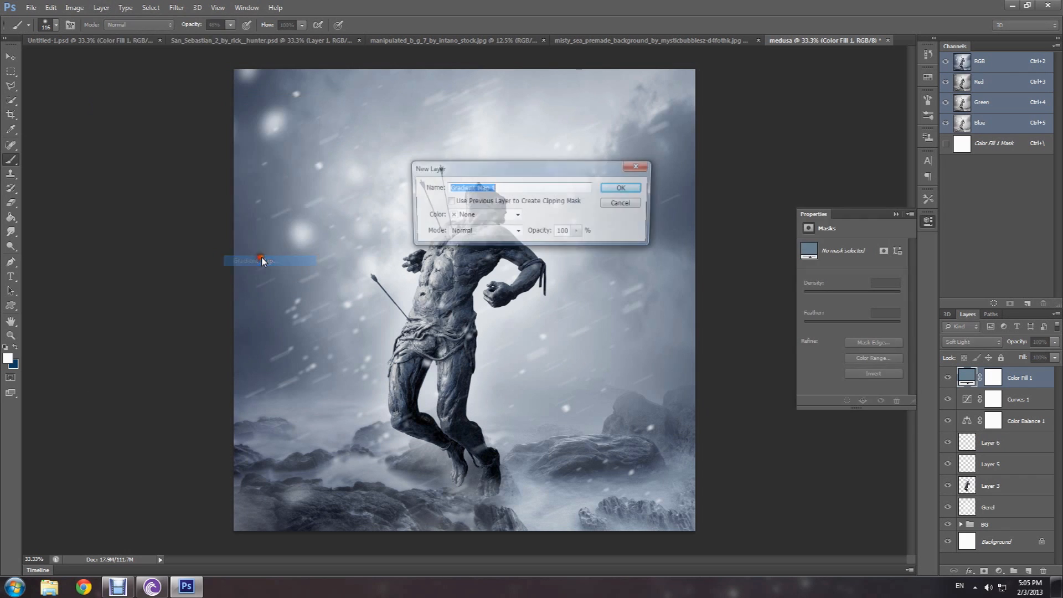
click(627, 189)
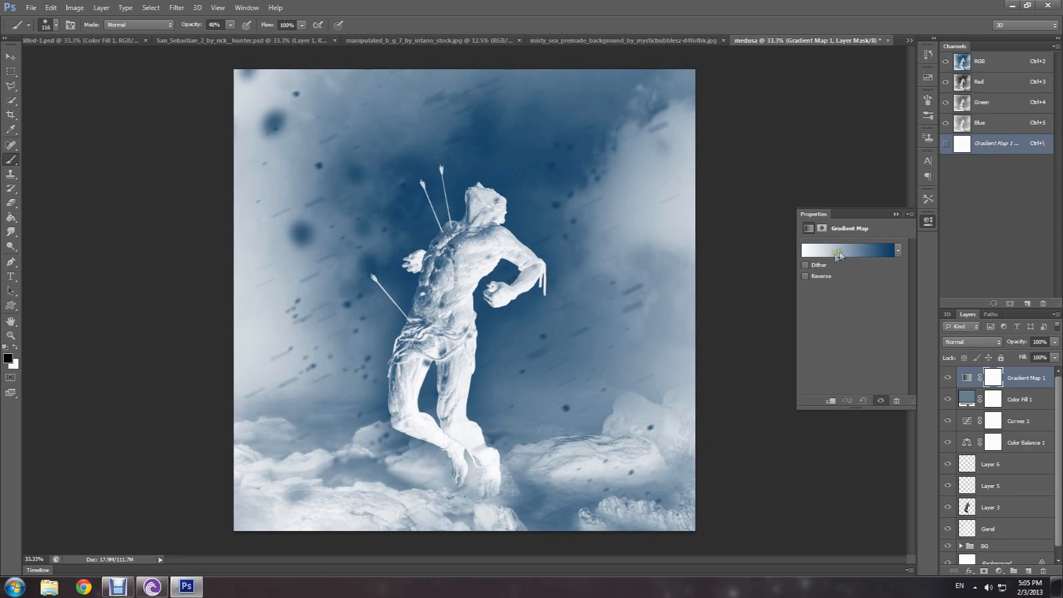
Step: Change the gradient map's starting color stop at location 0% from white to hex 5e7786, keeping the dark blue end stop
click(844, 251)
double_click(564, 340)
click(444, 254)
drag(443, 255, 436, 239)
drag(591, 288, 602, 225)
click(482, 199)
drag(490, 226, 504, 256)
drag(657, 317, 536, 319)
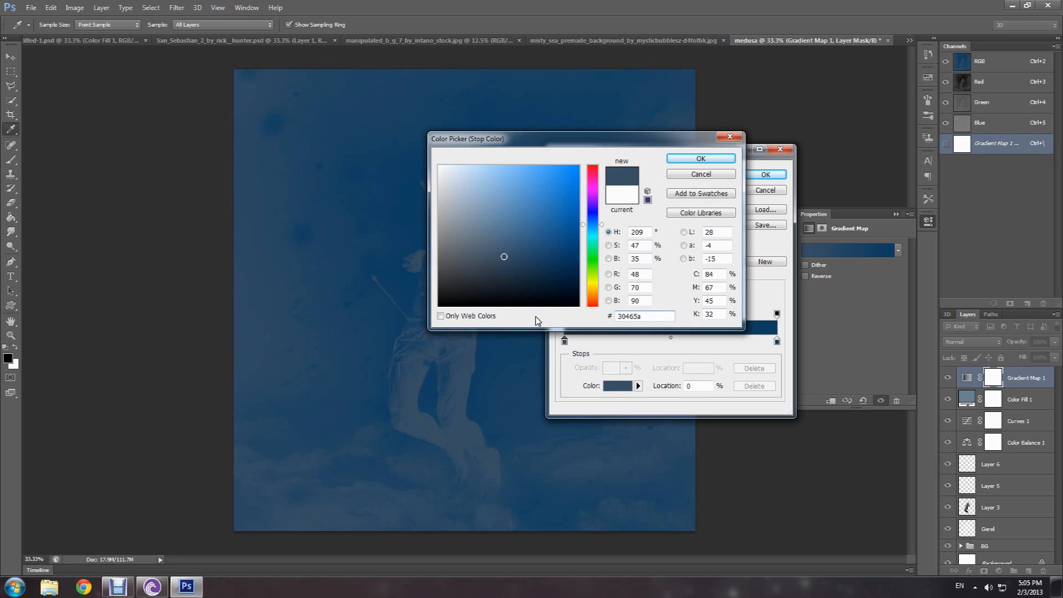
click(504, 259)
double_click(619, 317)
text(5e7786)
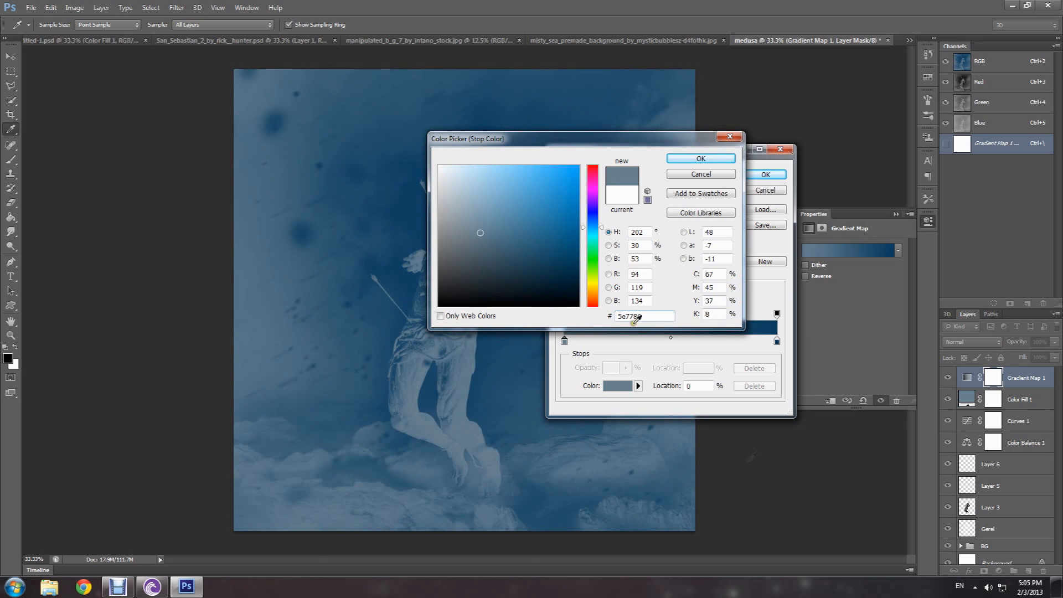
click(701, 159)
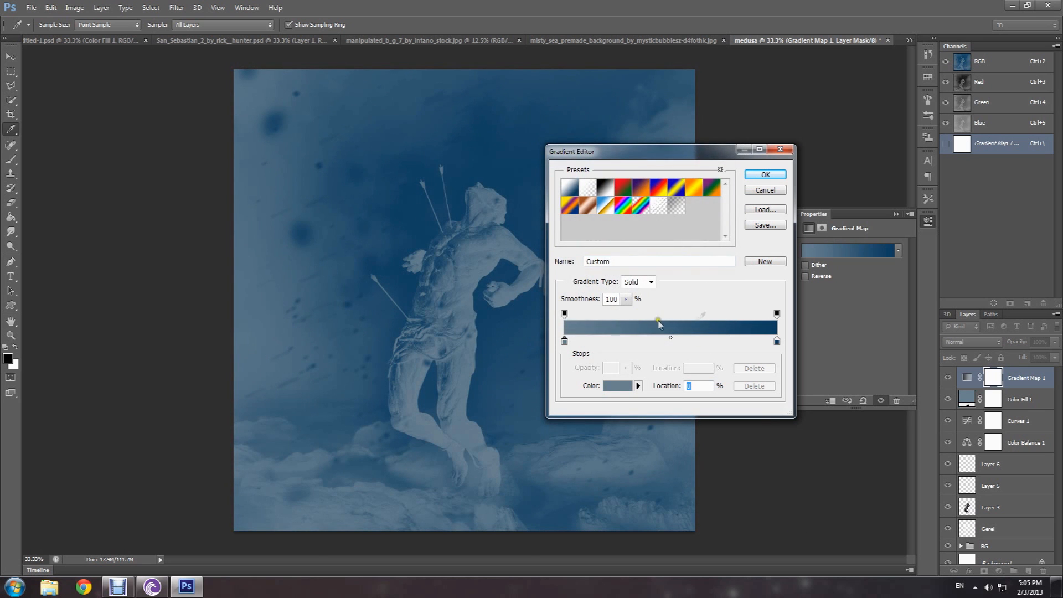
click(754, 175)
key(b)
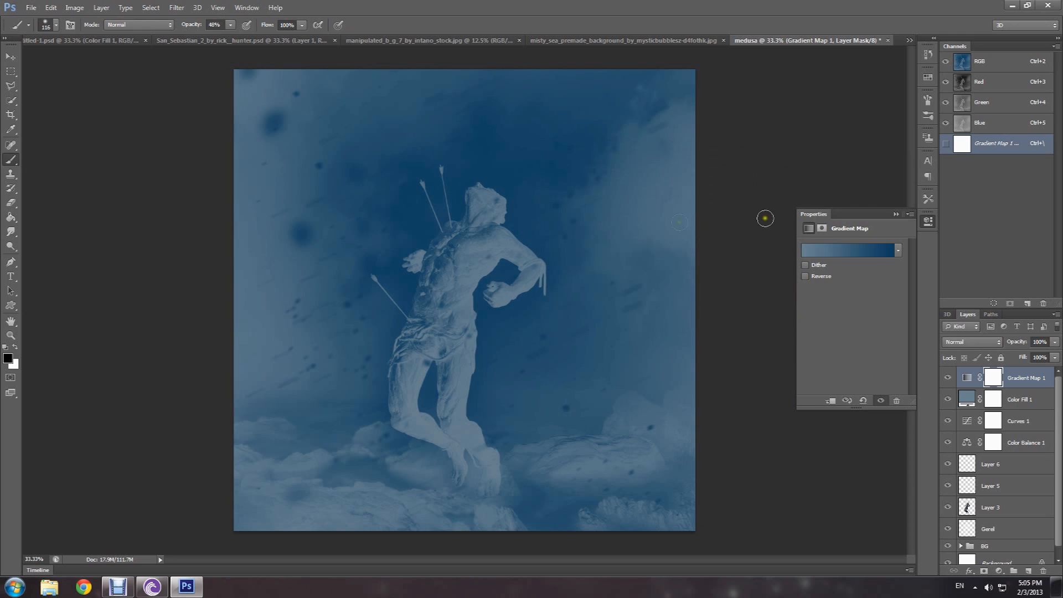
Step: Set the Gradient Map 1 layer's blend mode to Overlay and its opacity to 12%
click(895, 215)
click(979, 345)
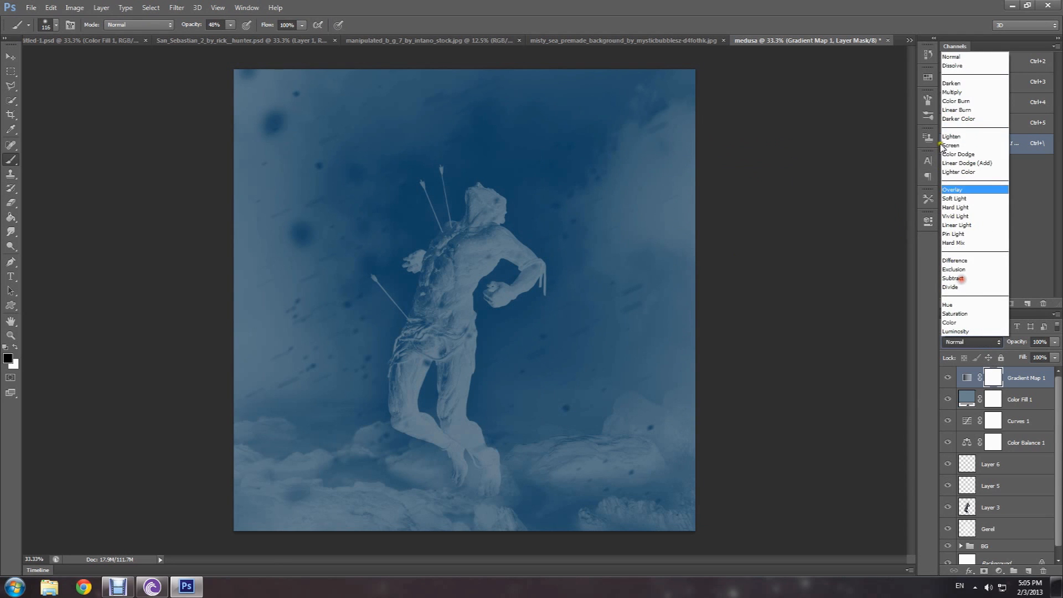
click(951, 191)
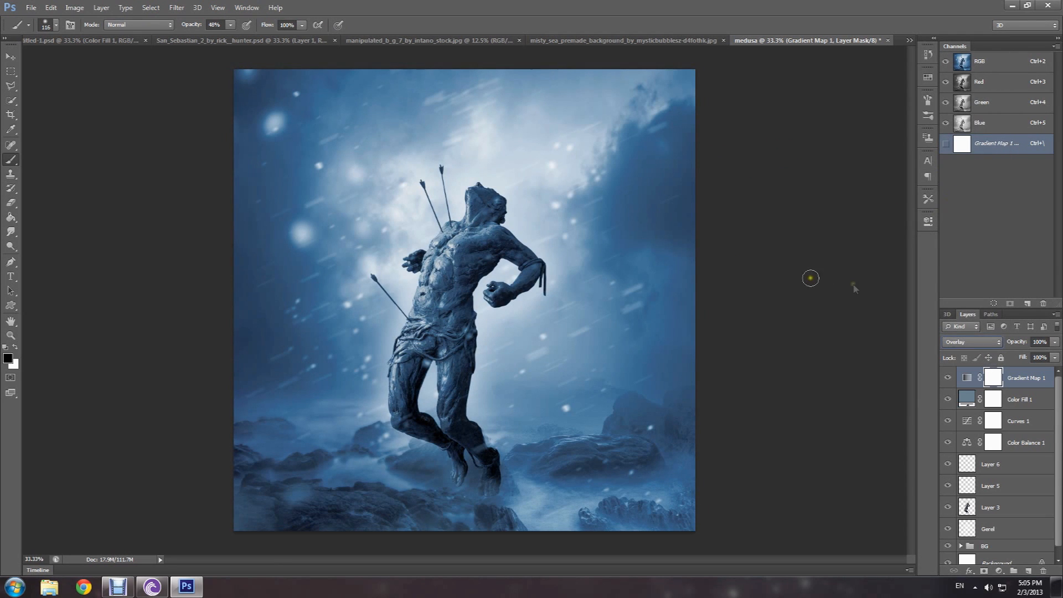
click(1055, 341)
drag(1054, 355, 1013, 356)
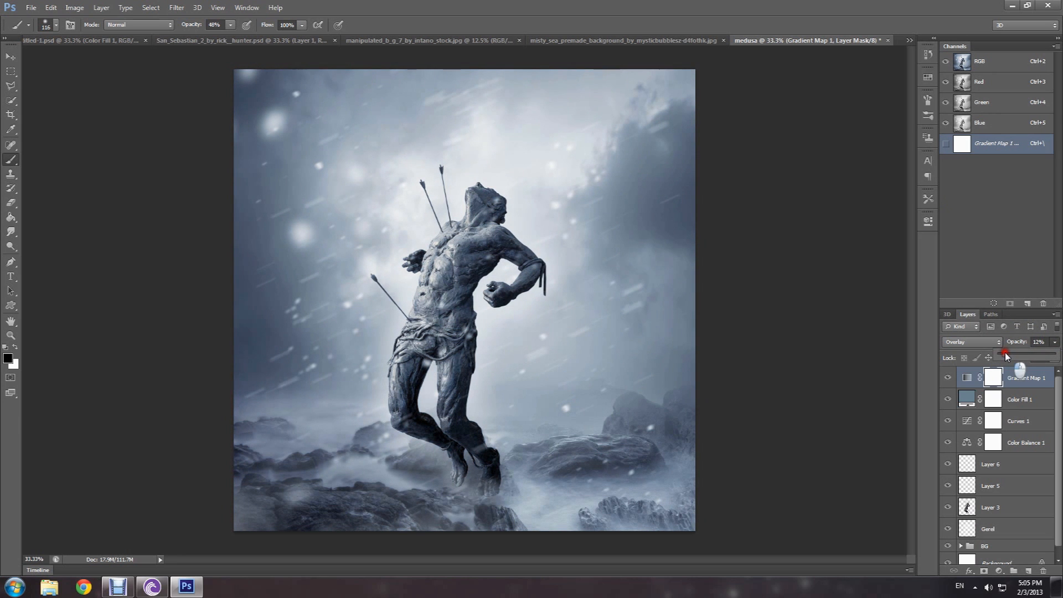
click(713, 5)
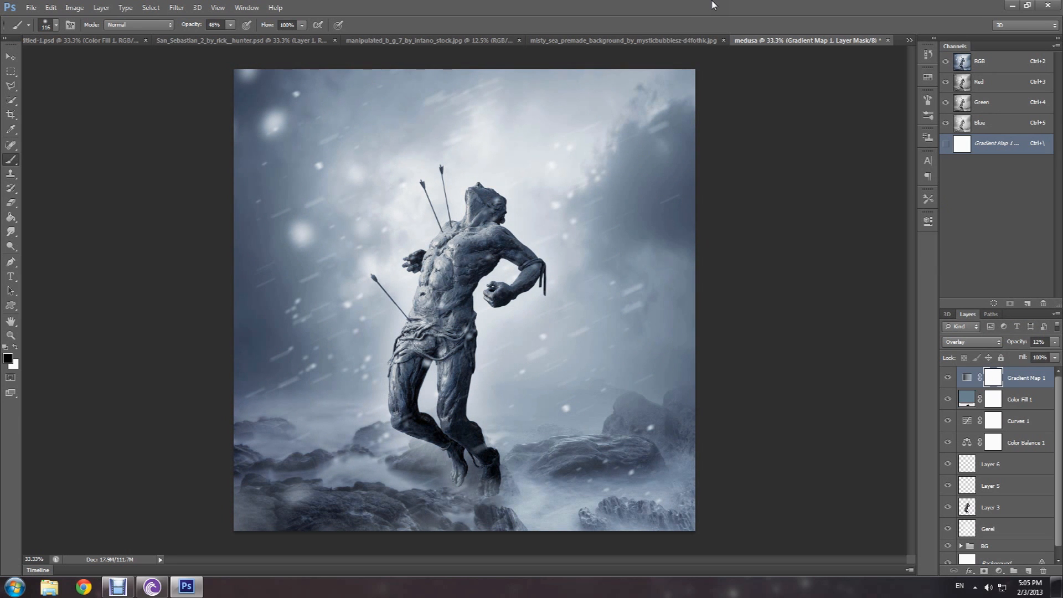